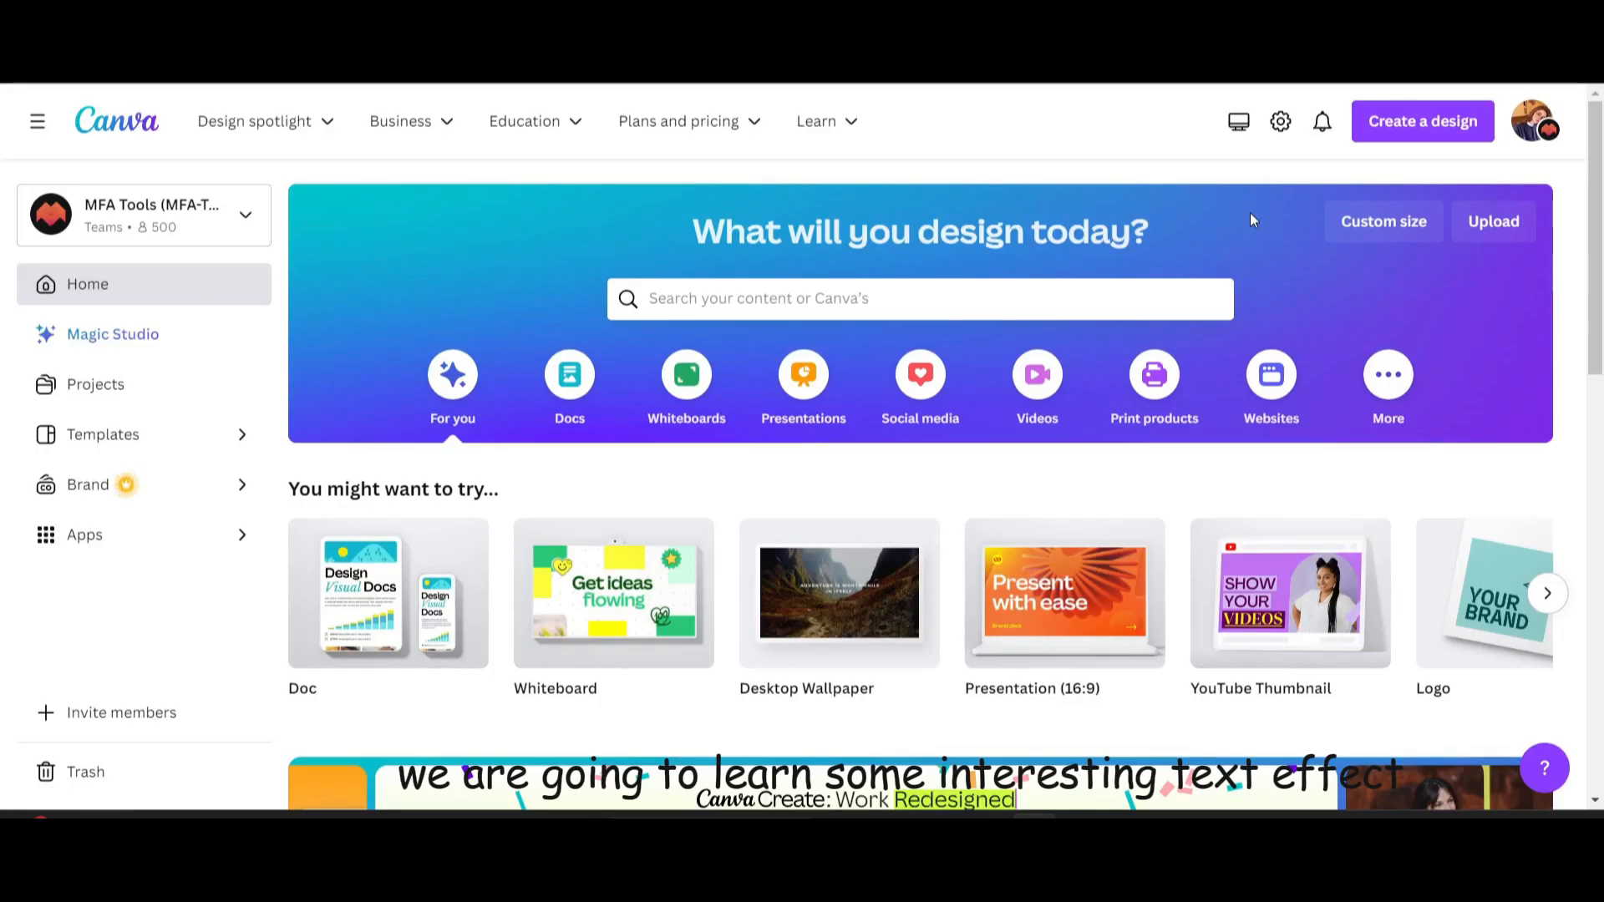
- Create a blank YouTube Thumbnail design and add a heading that reads "LEAF"
left_click(1430, 134)
left_click(1293, 367)
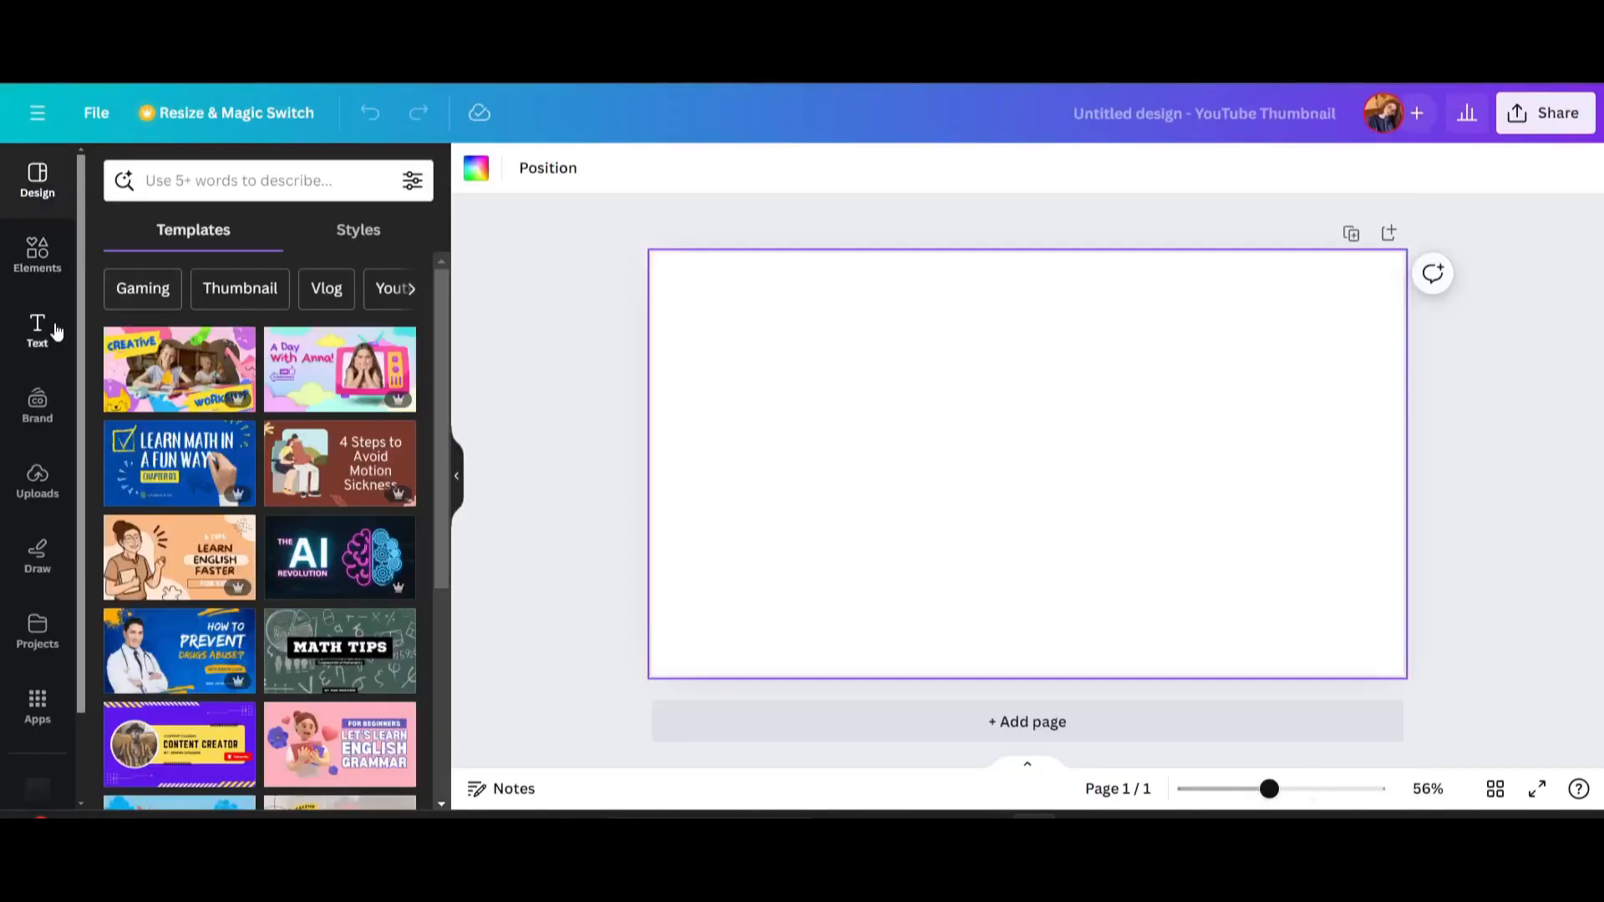
left_click(37, 330)
left_click(338, 367)
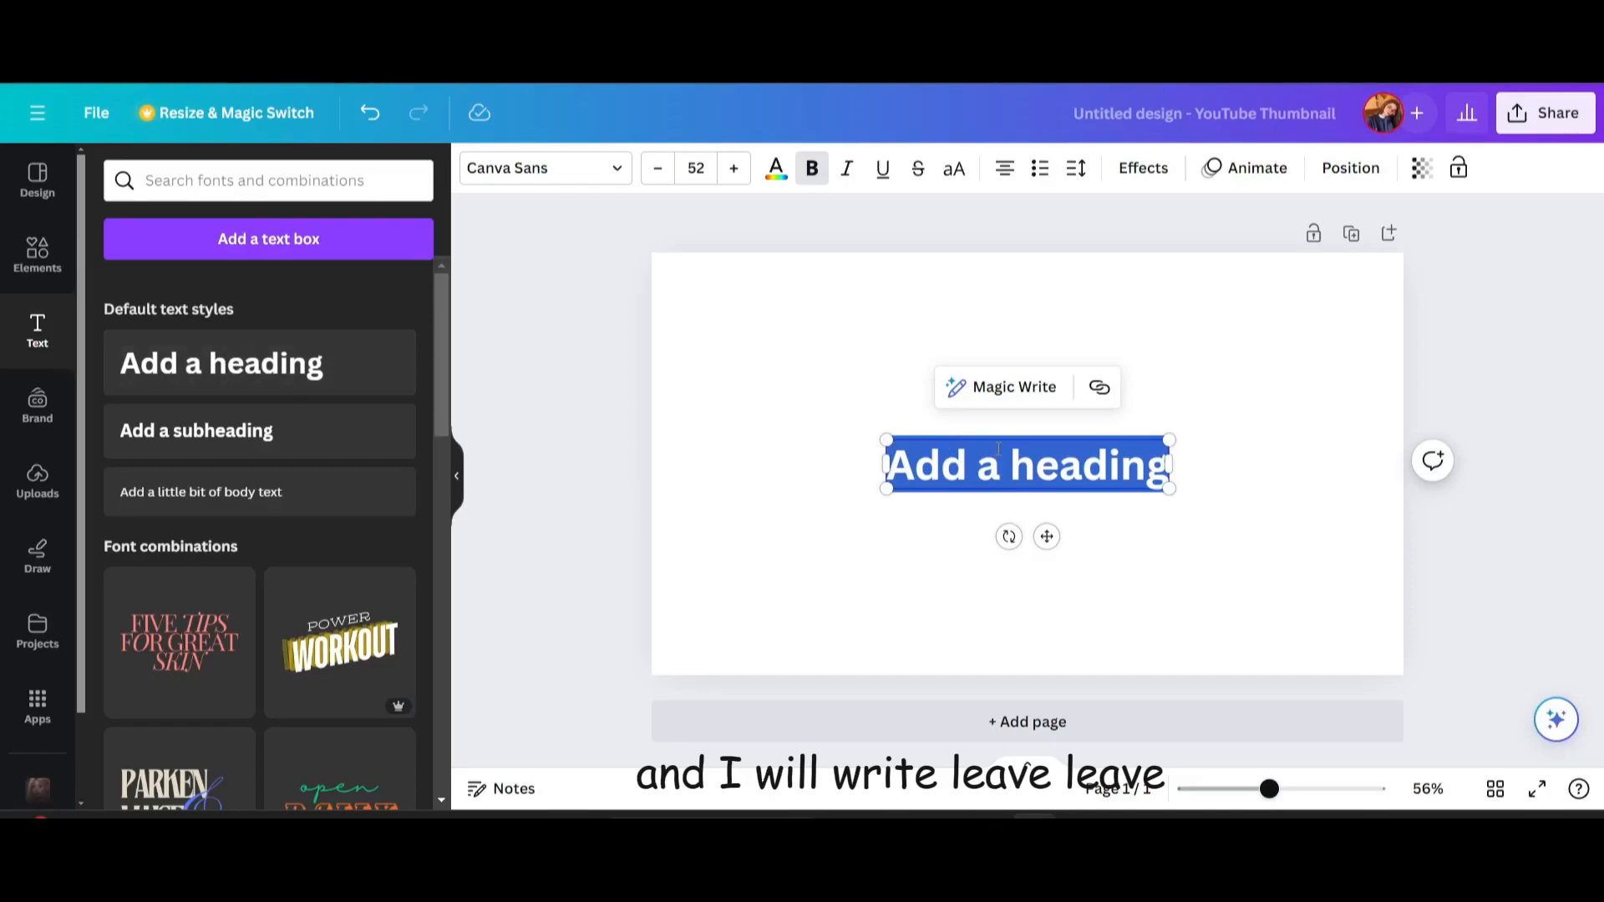
type("LEAF")
- Search the fonts for "210" and set the LEAF heading in 210 수퍼사이즈 Black Box
left_click(535, 168)
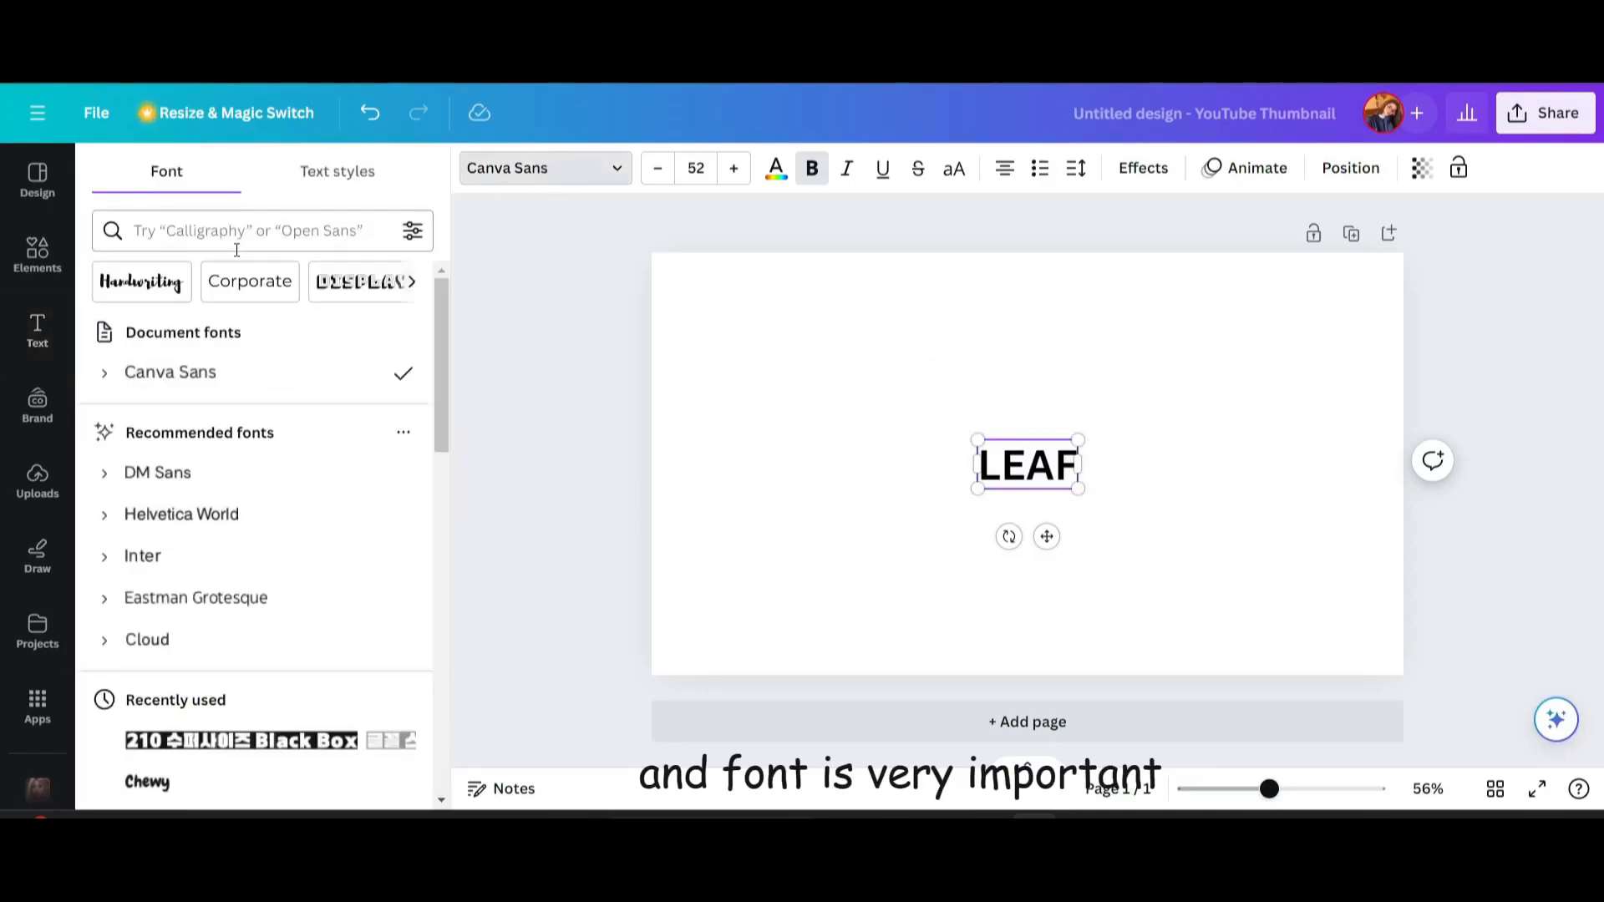
type("210")
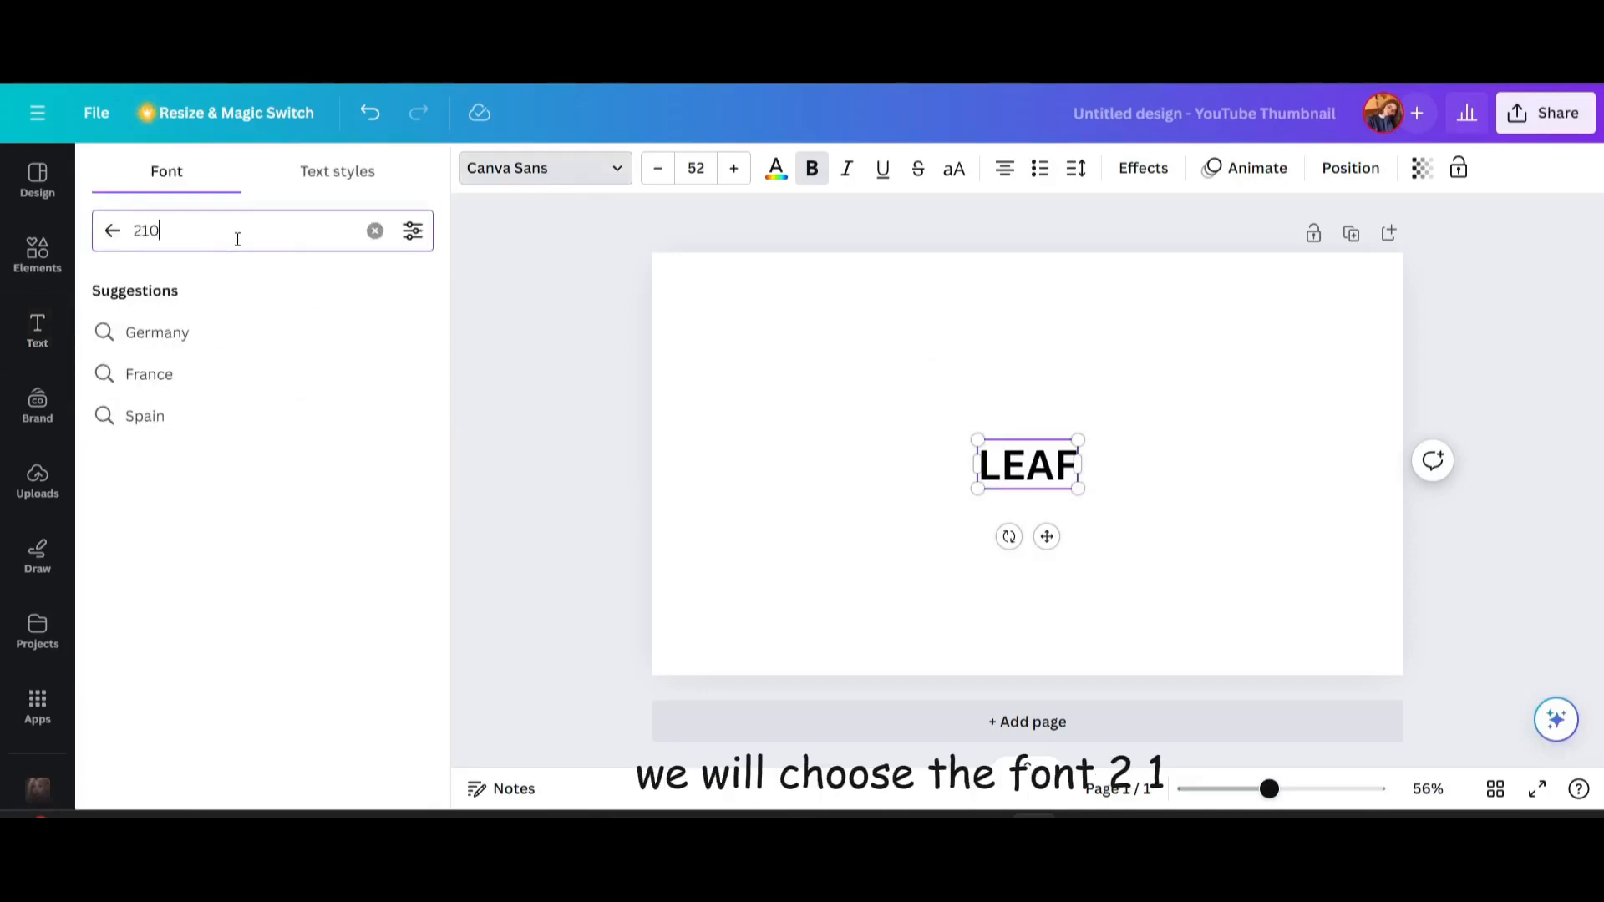
scroll(326, 557, "down", 3)
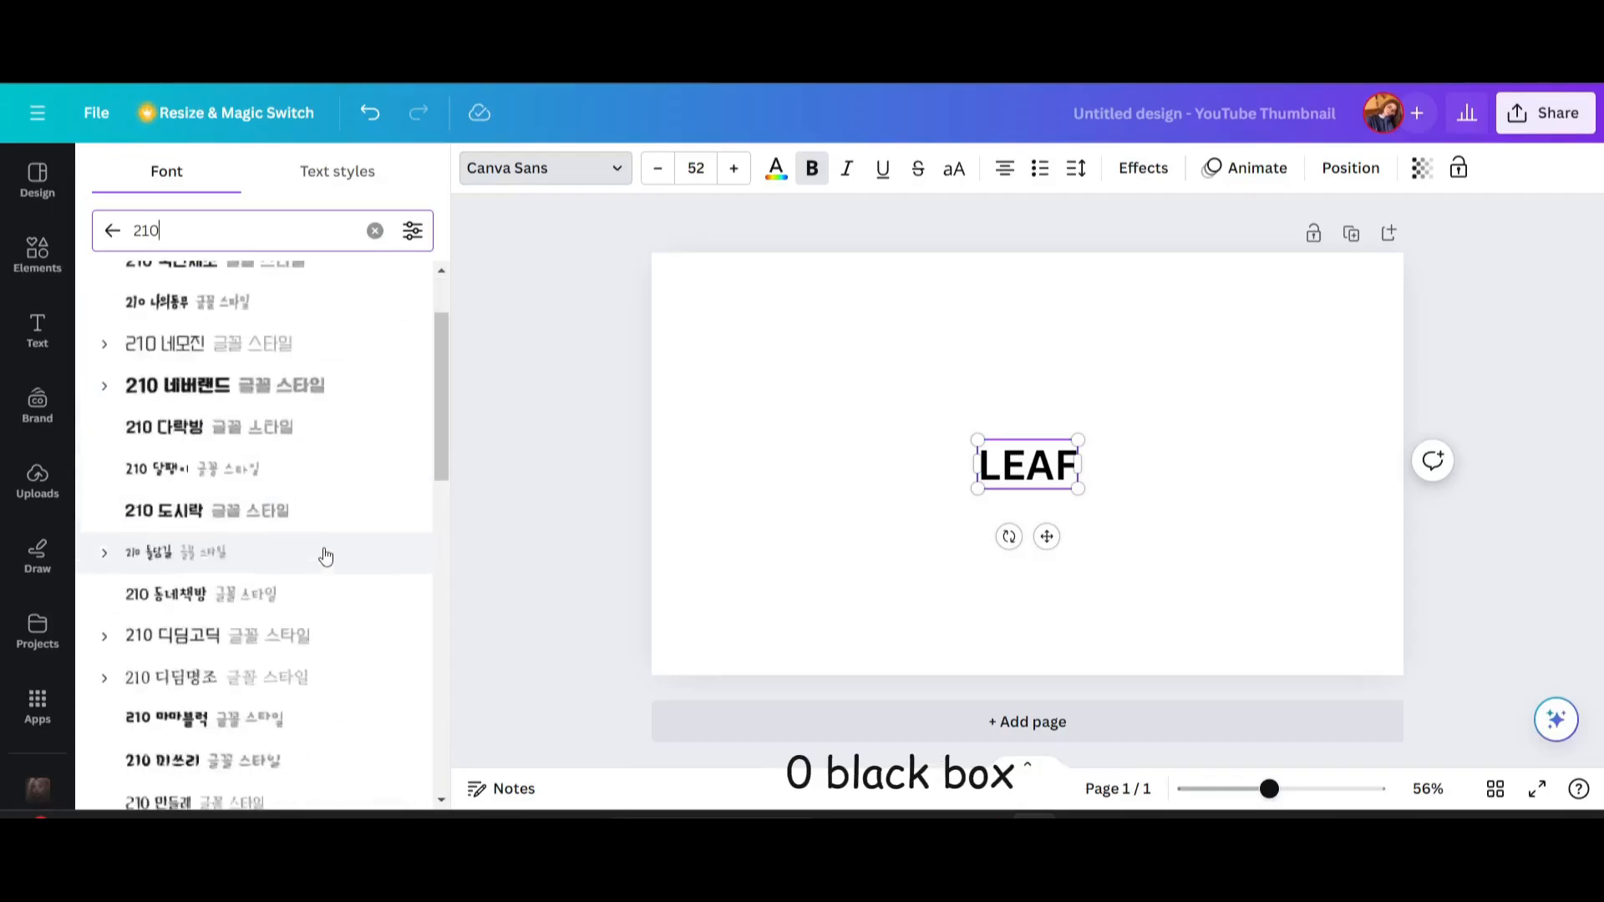
scroll(326, 558, "down", 10)
left_click(282, 788)
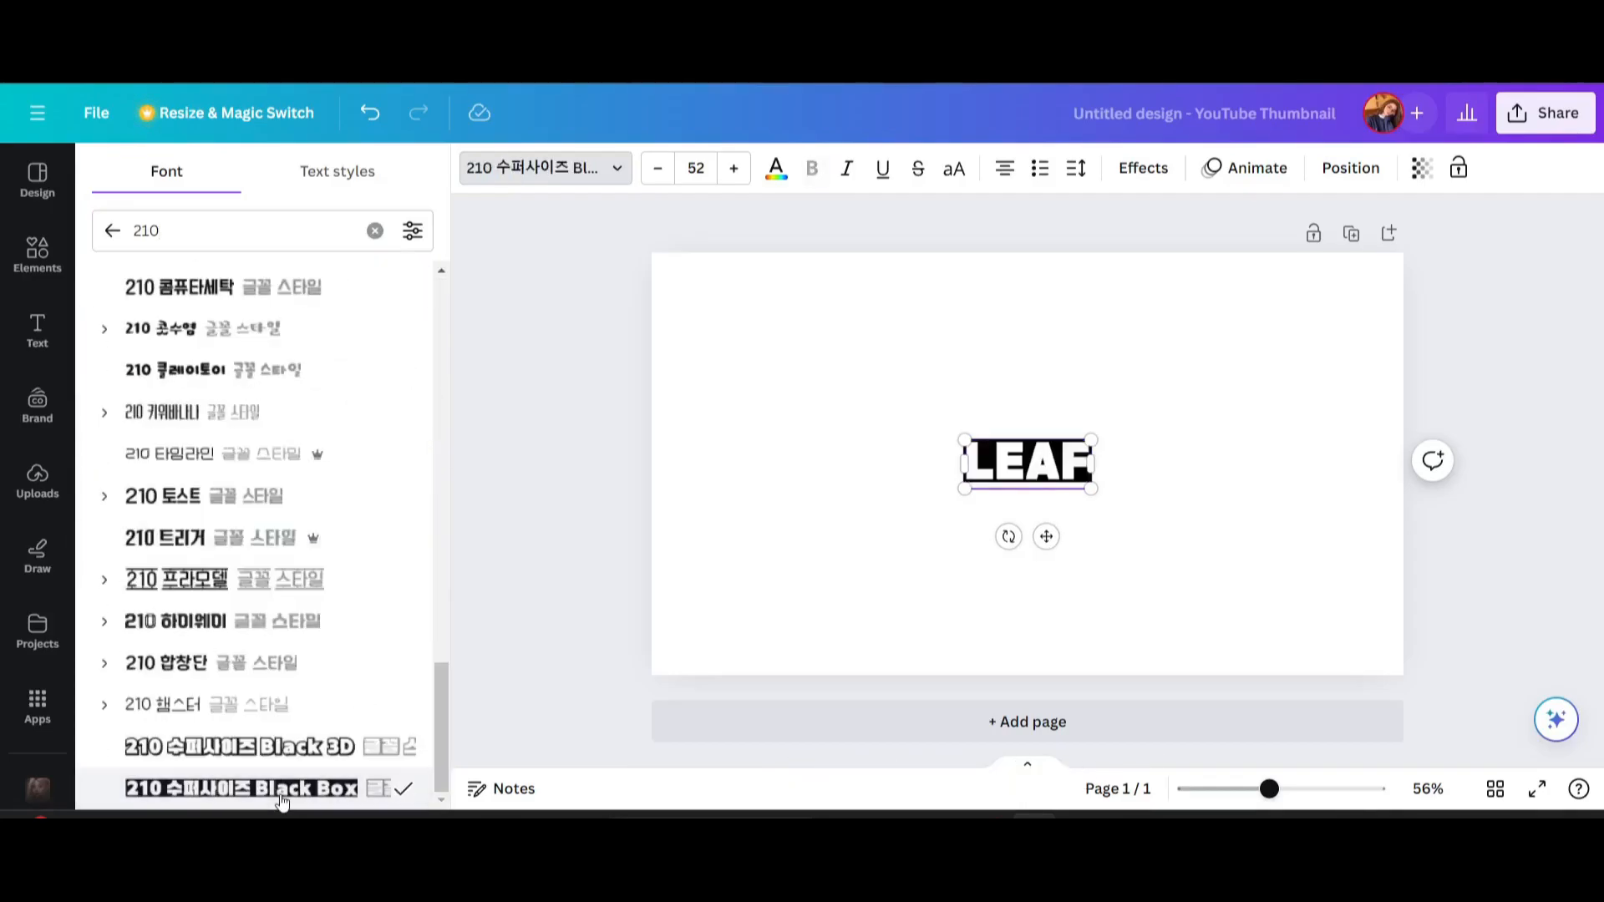
- Enlarge the LEAF heading to about size 259 and centre it on the page
left_click_drag(962, 438, 637, 313)
left_click_drag(896, 403, 1000, 445)
left_click(995, 605)
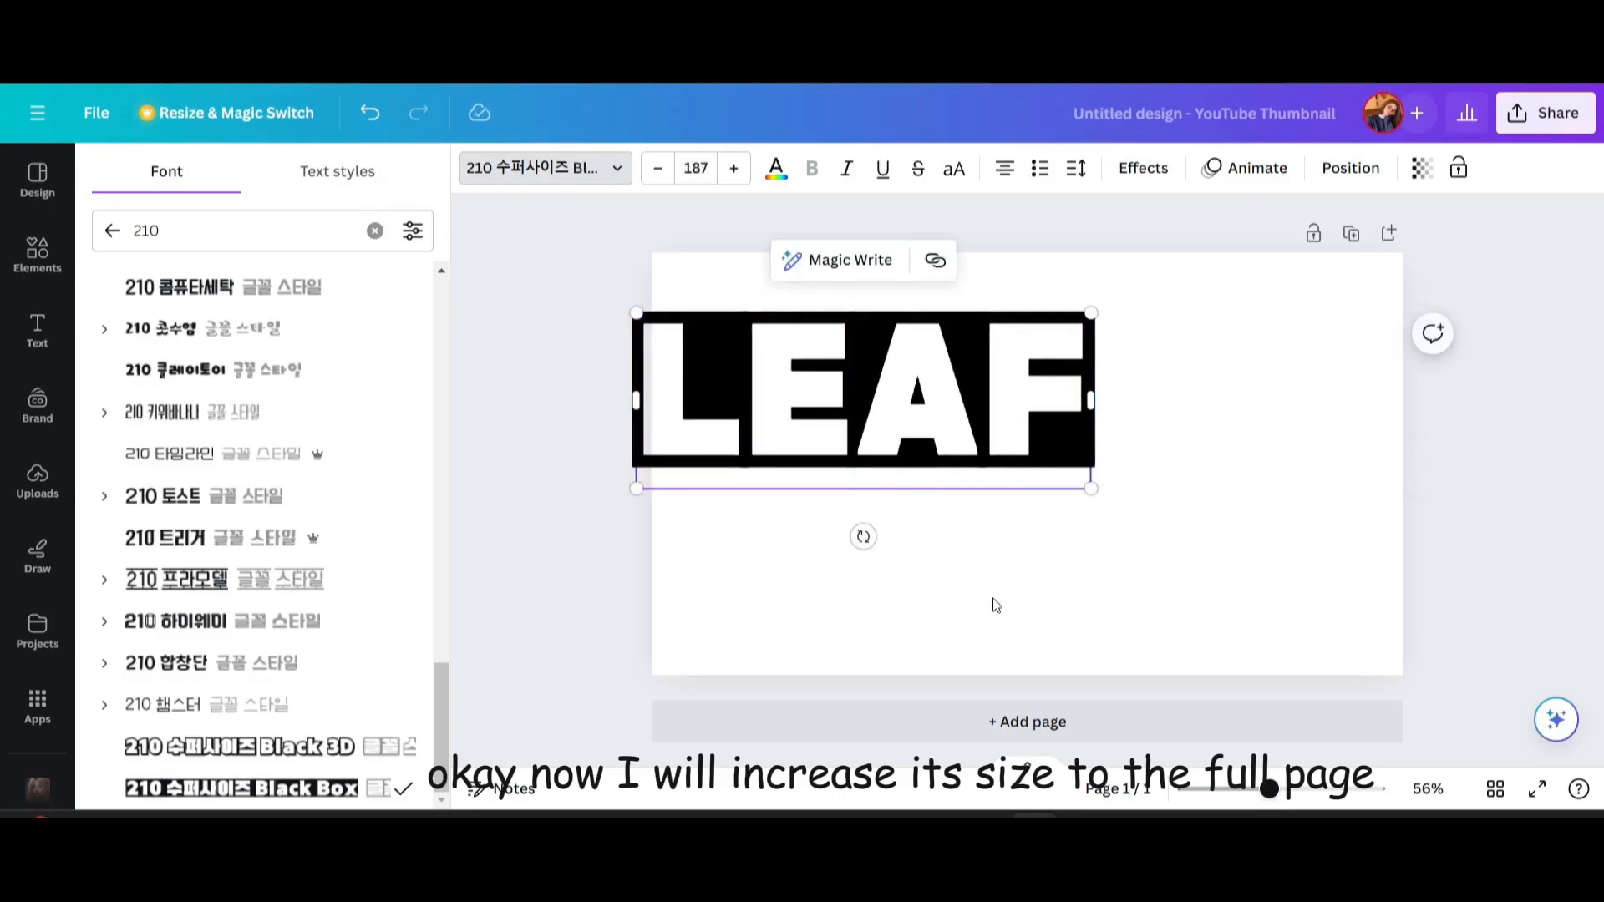
left_click_drag(929, 363, 1092, 431)
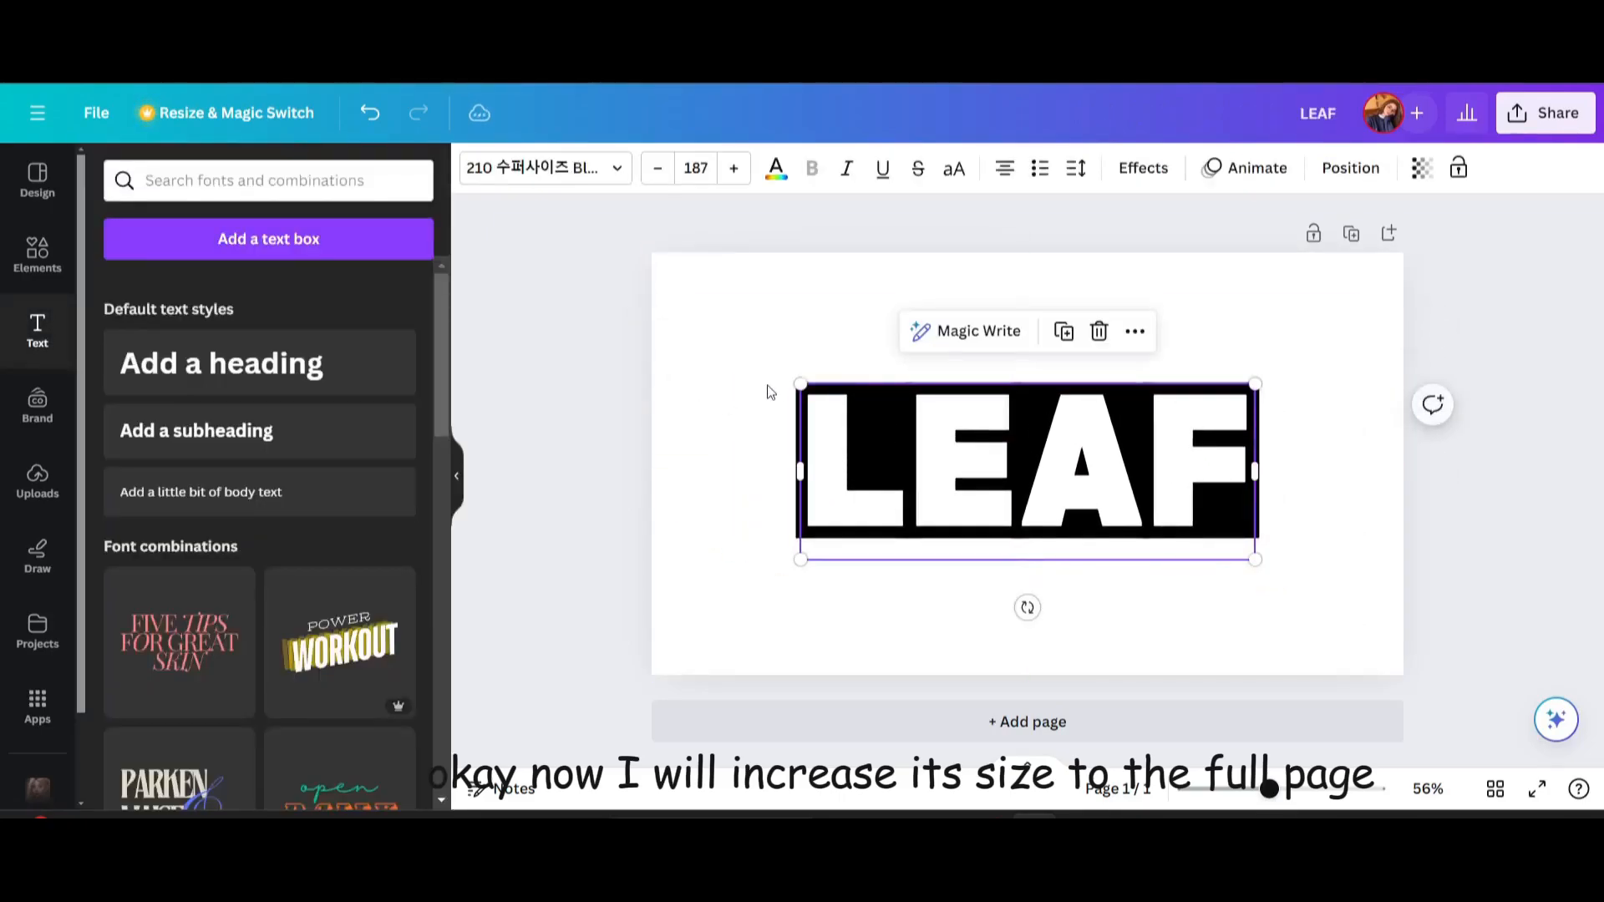
left_click(734, 168)
- Change the LEAF heading's text colour to white and deselect it
left_click(776, 168)
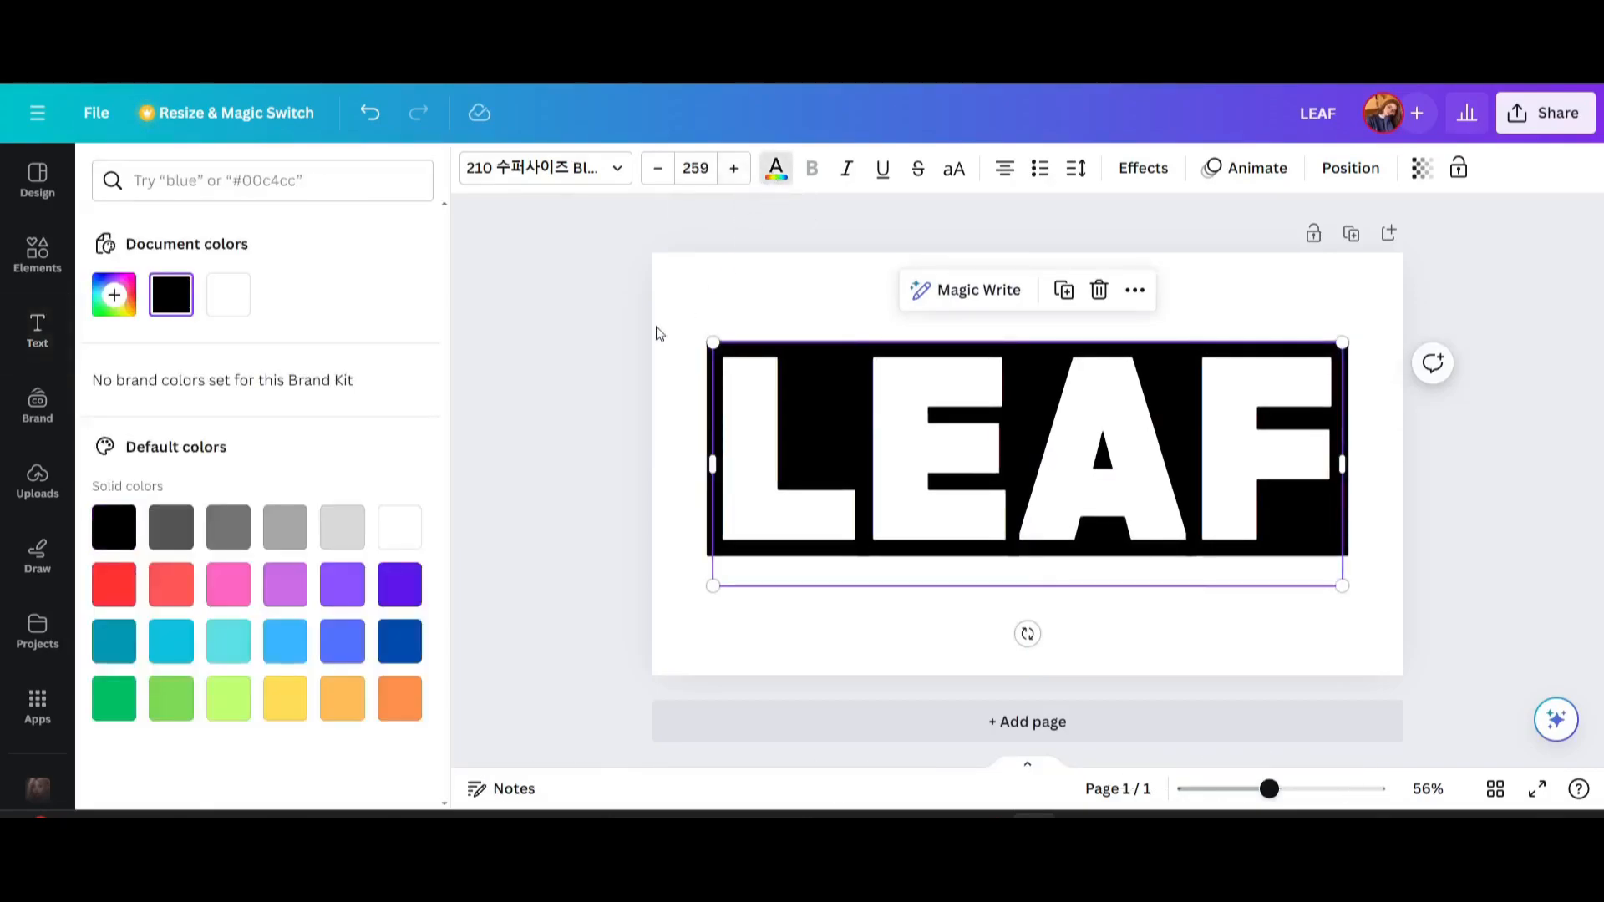
left_click(404, 528)
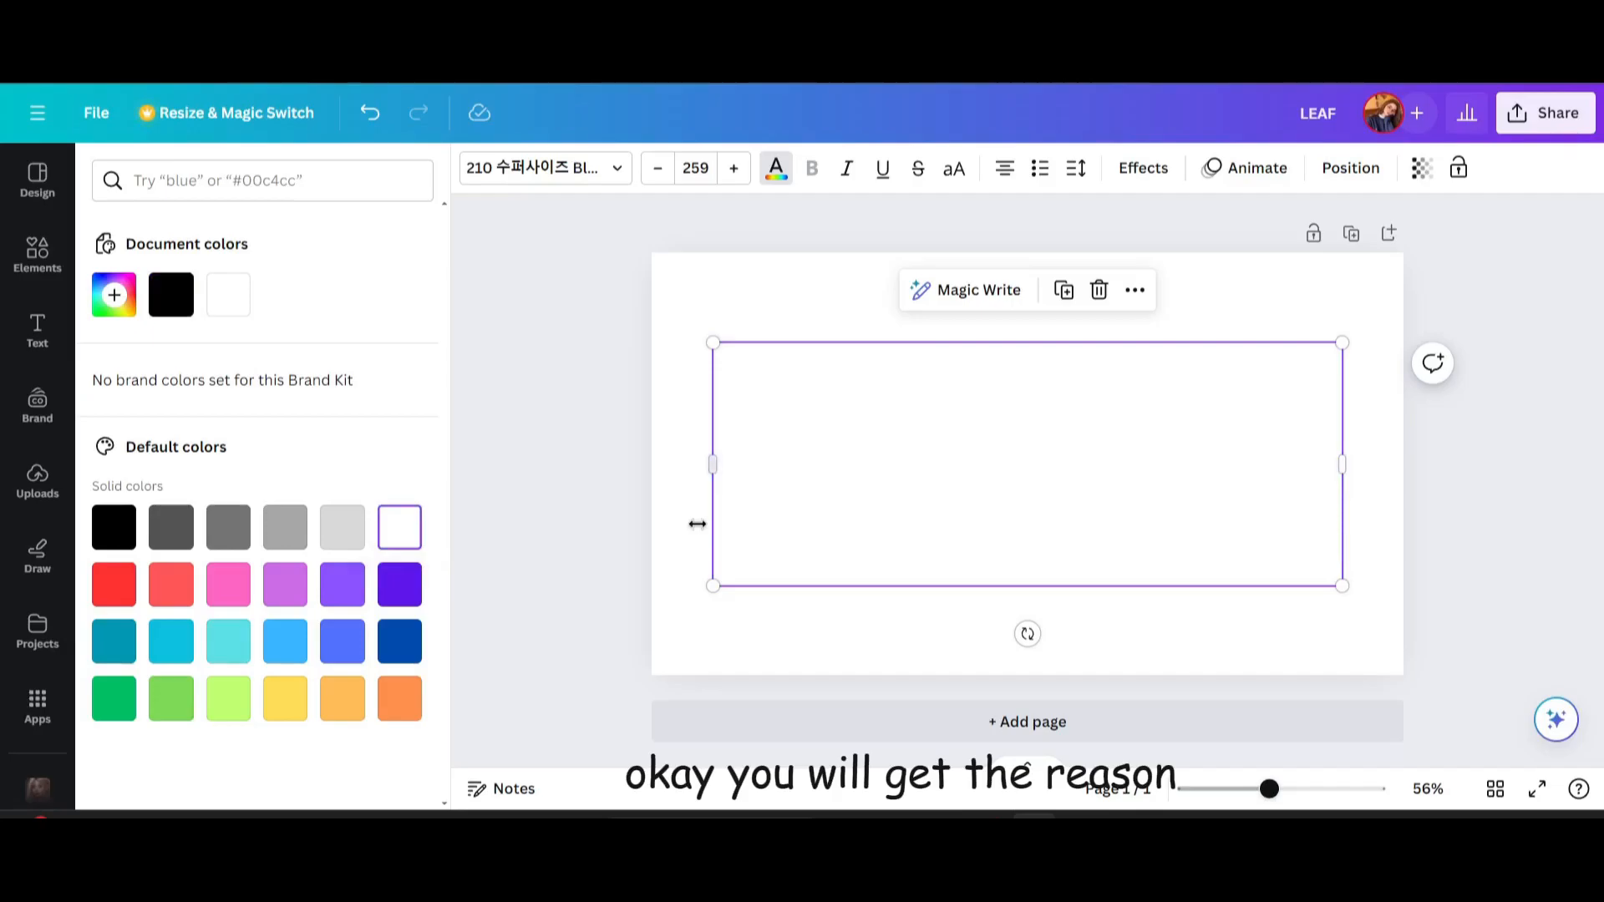
left_click(720, 291)
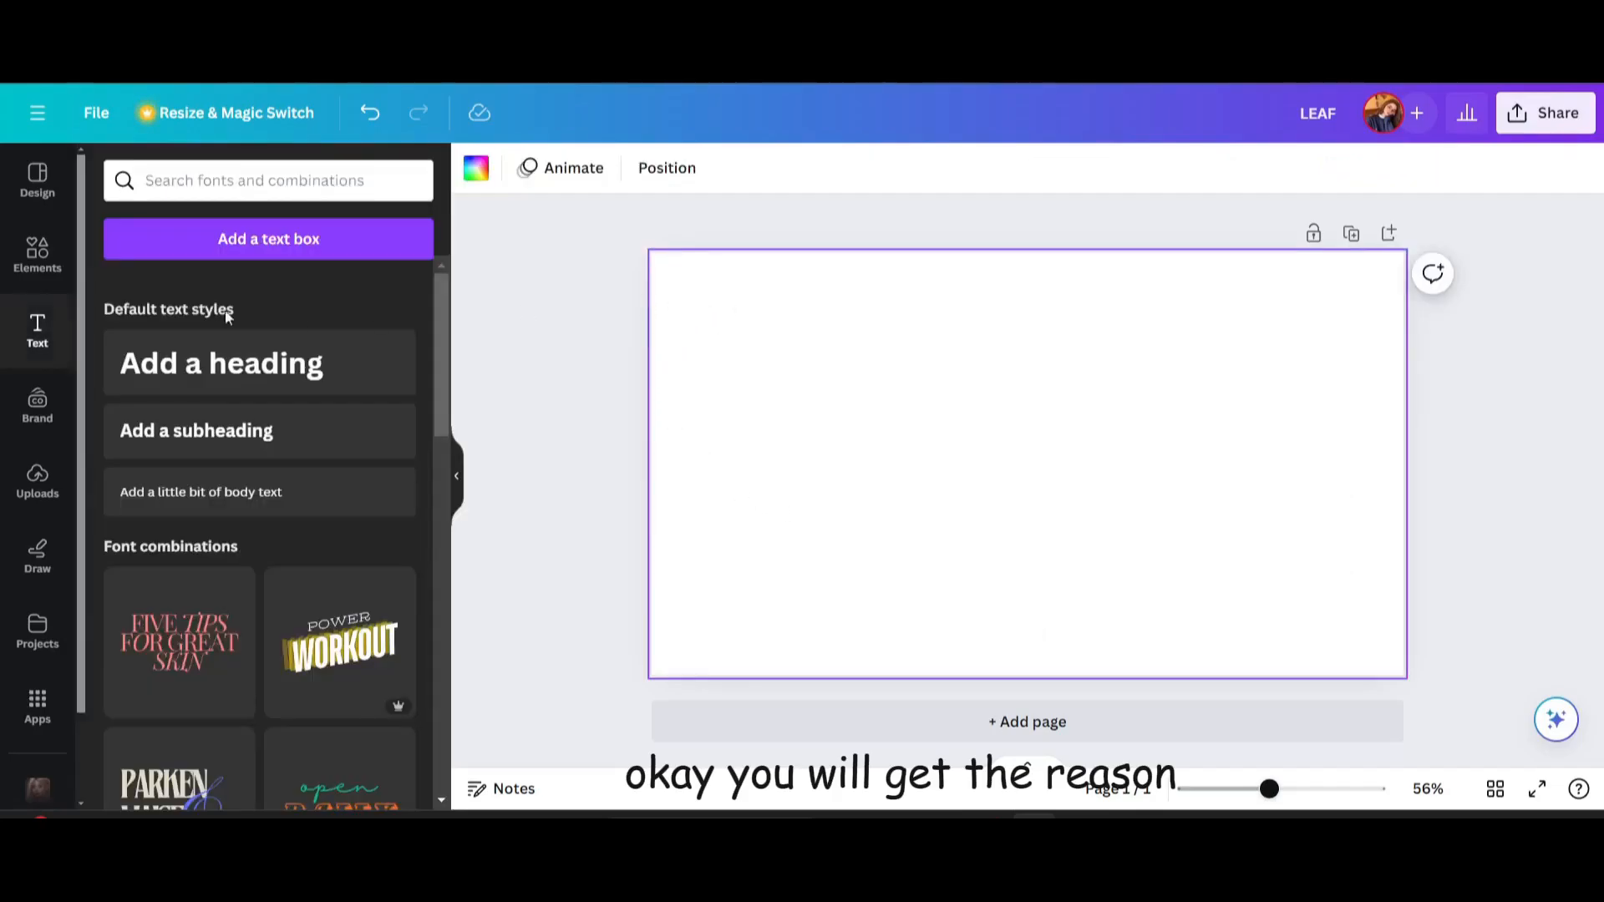
- Search the elements for "leaves", add the dark green leaves photo and set it as the page background
left_click(48, 278)
left_click(218, 181)
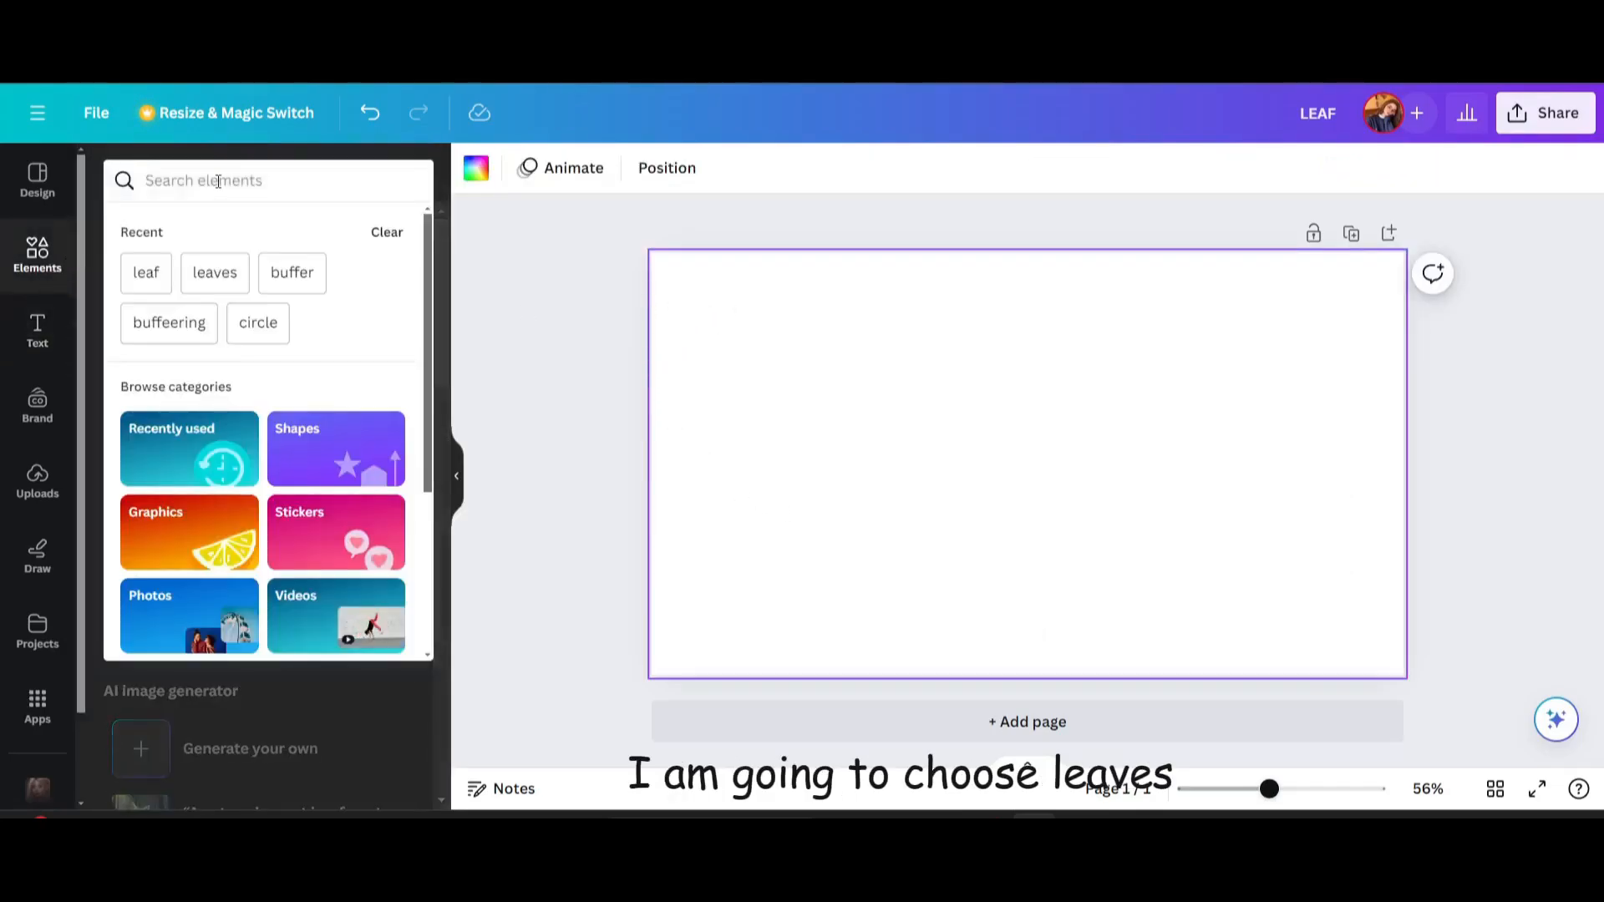
type("leaves")
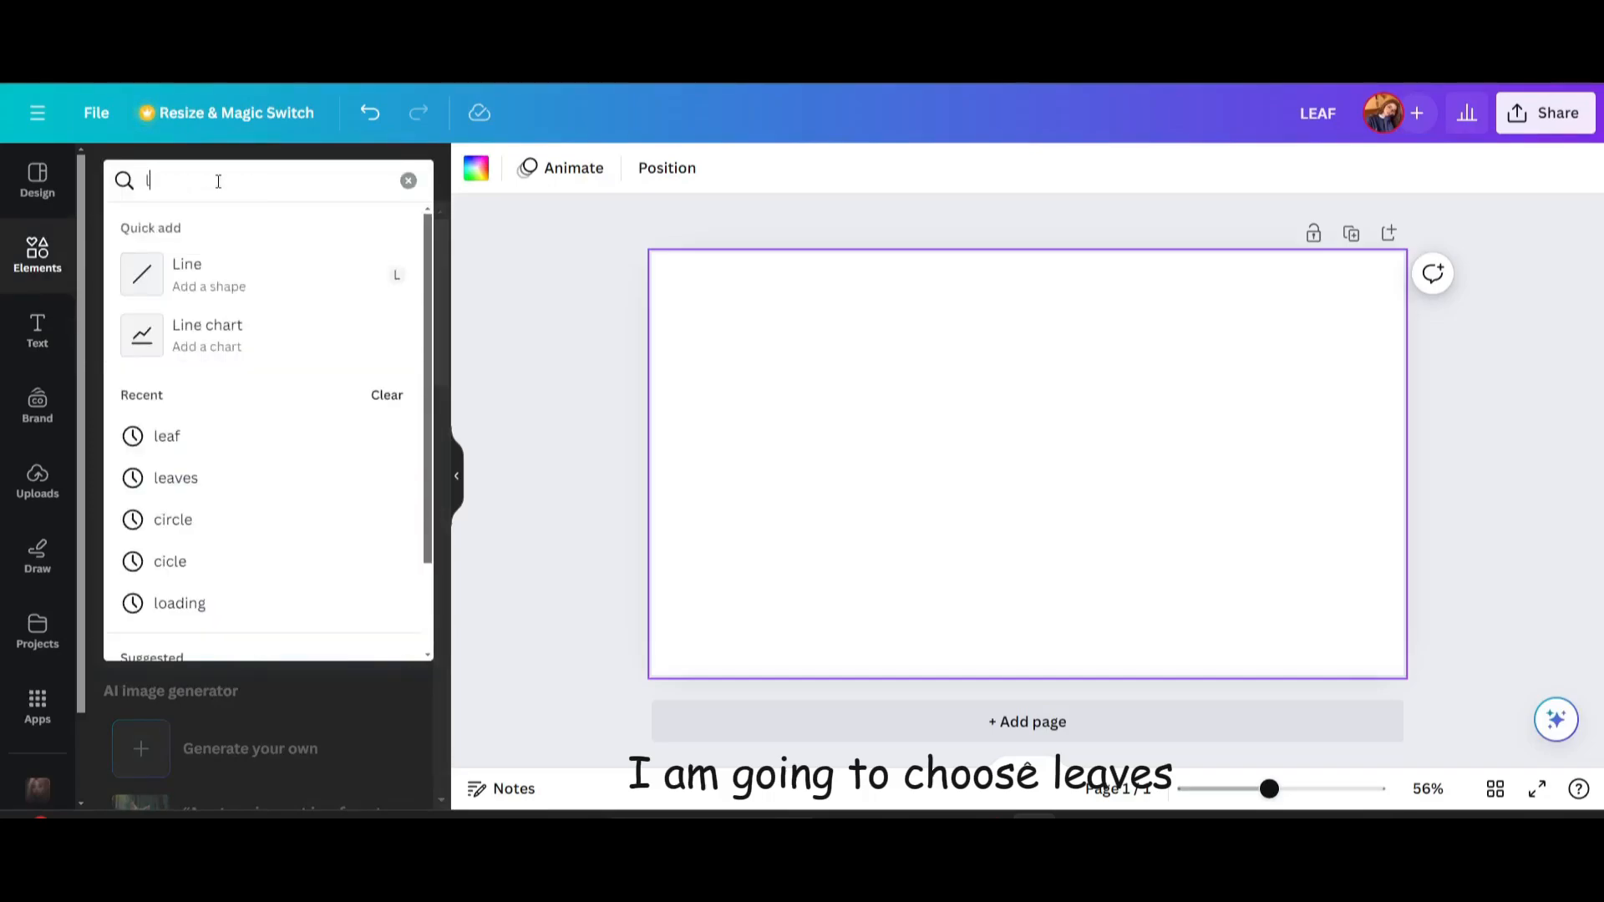
key("Return")
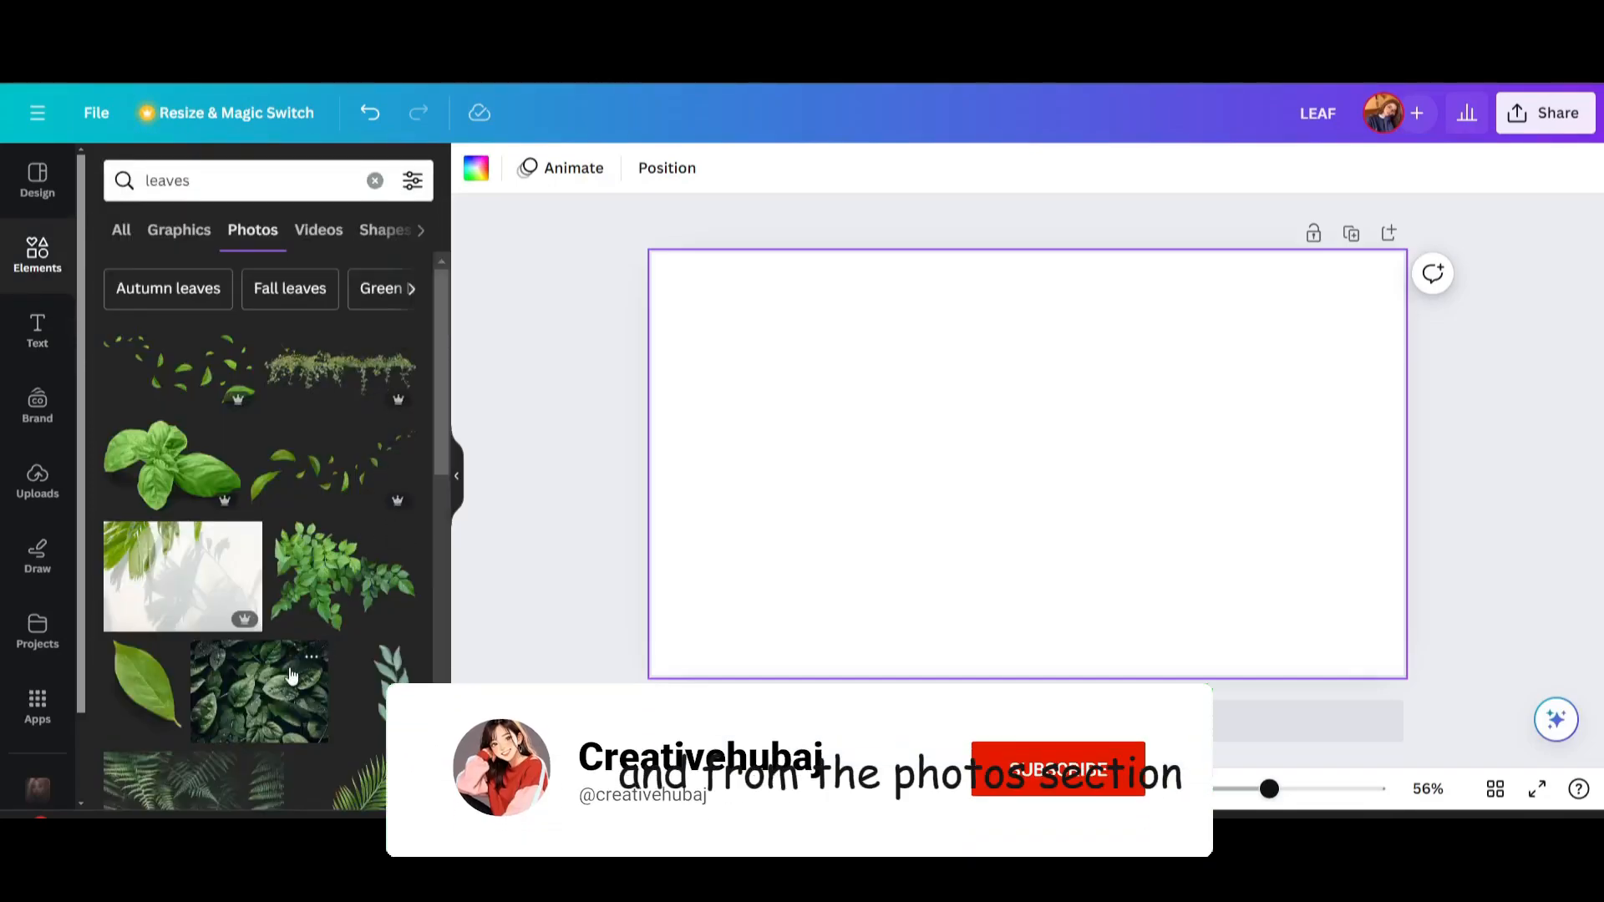
left_click(259, 691)
left_click(1066, 245)
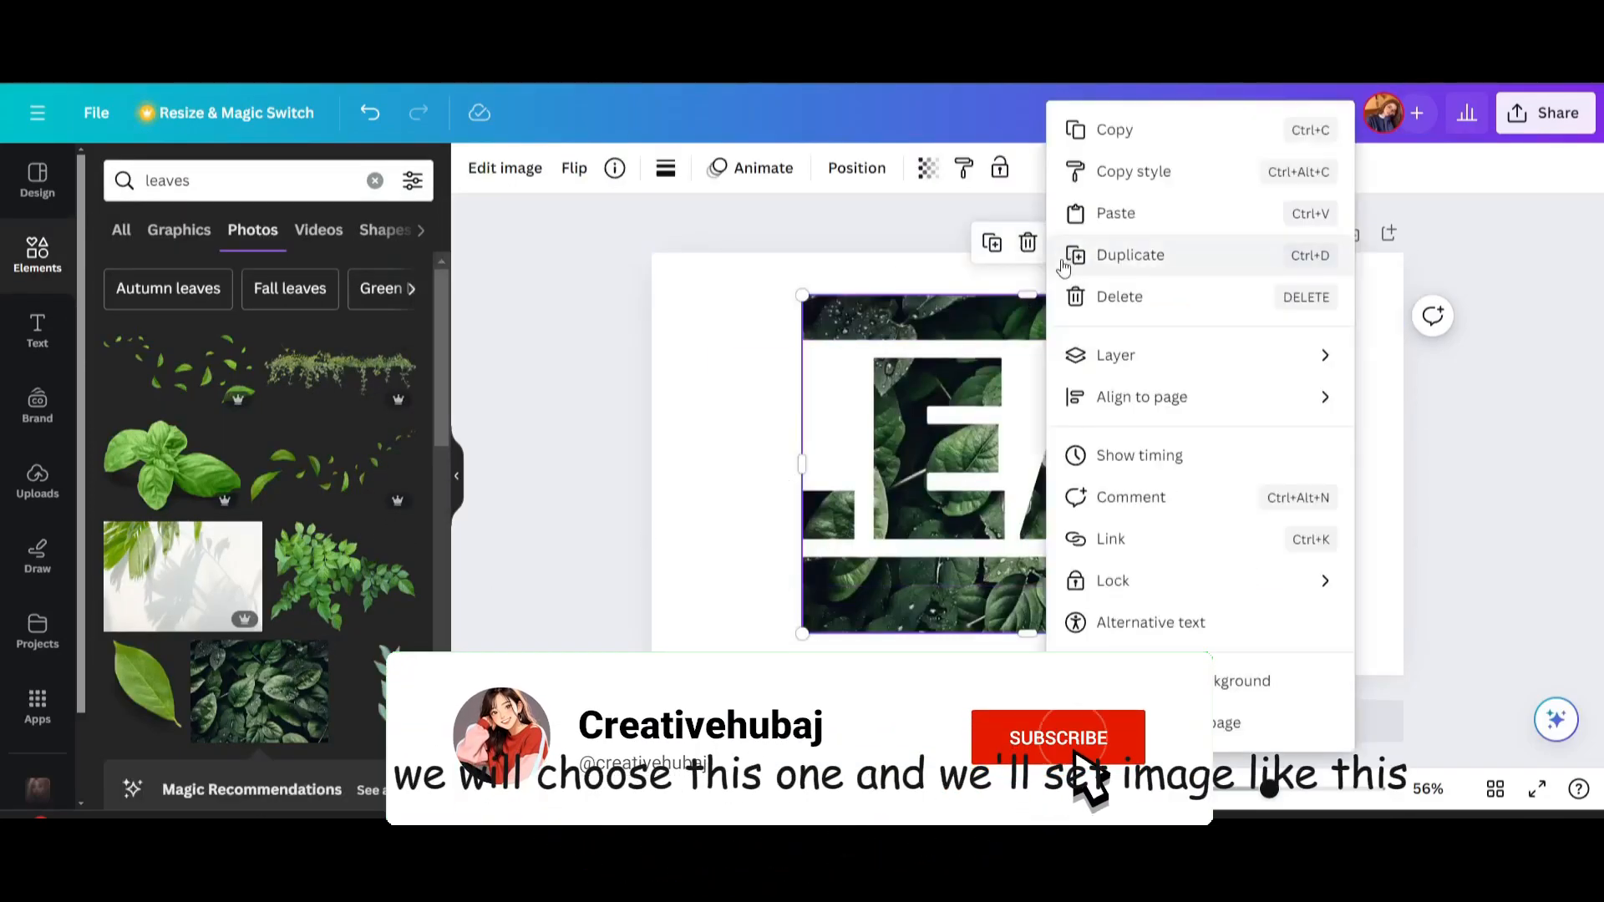
left_click(1117, 678)
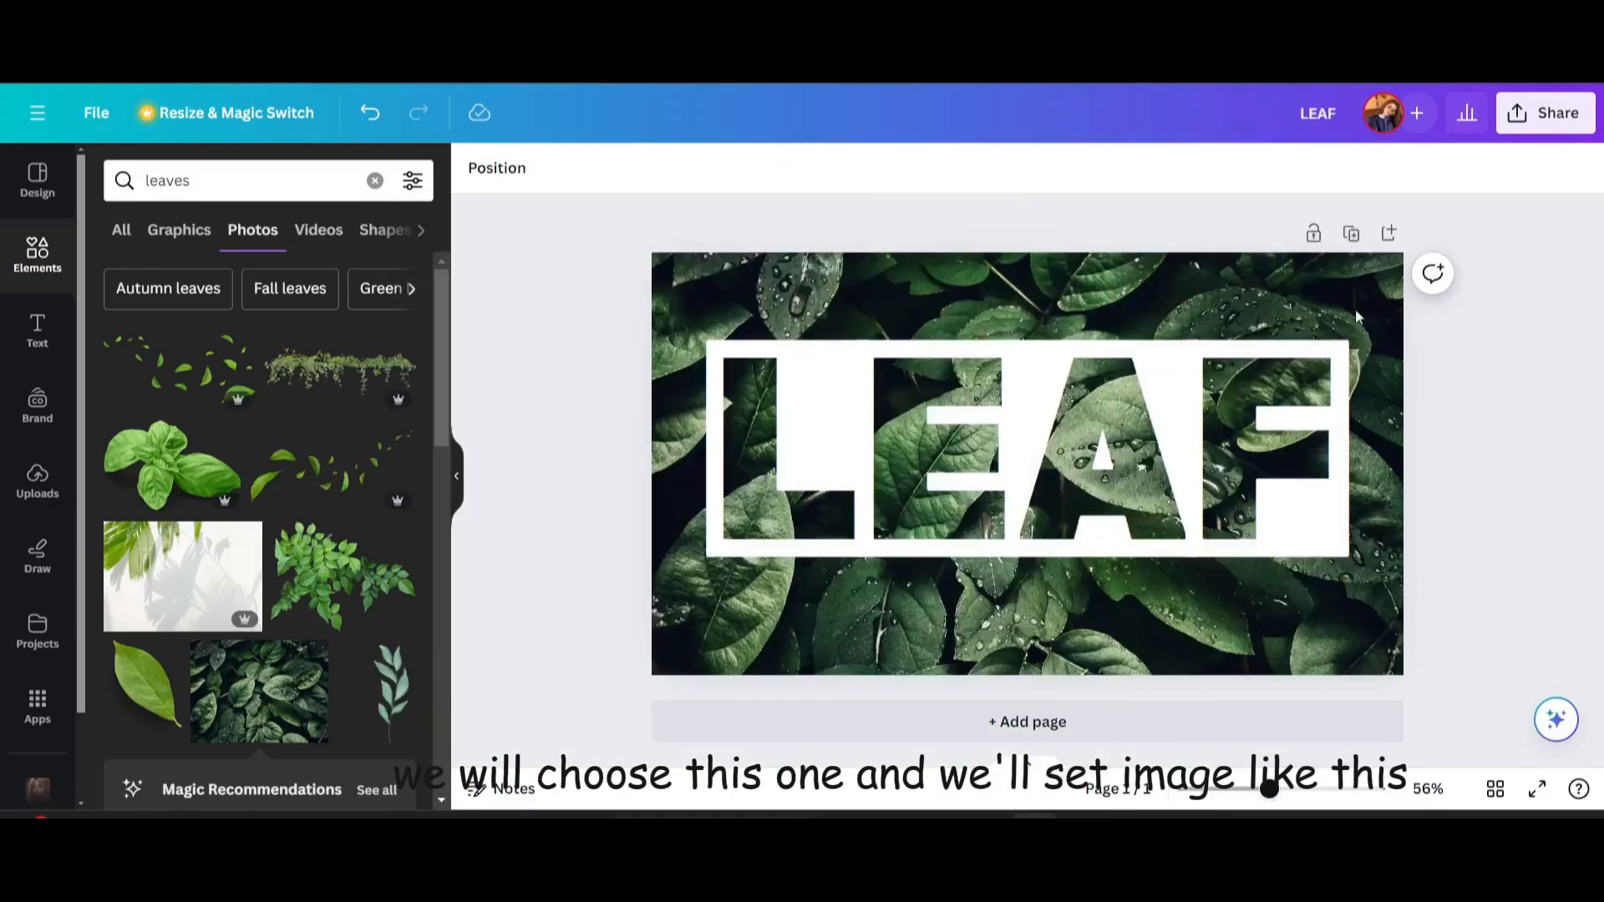
- Apply the warm Capri filter to the leaves background photo
left_click(919, 573)
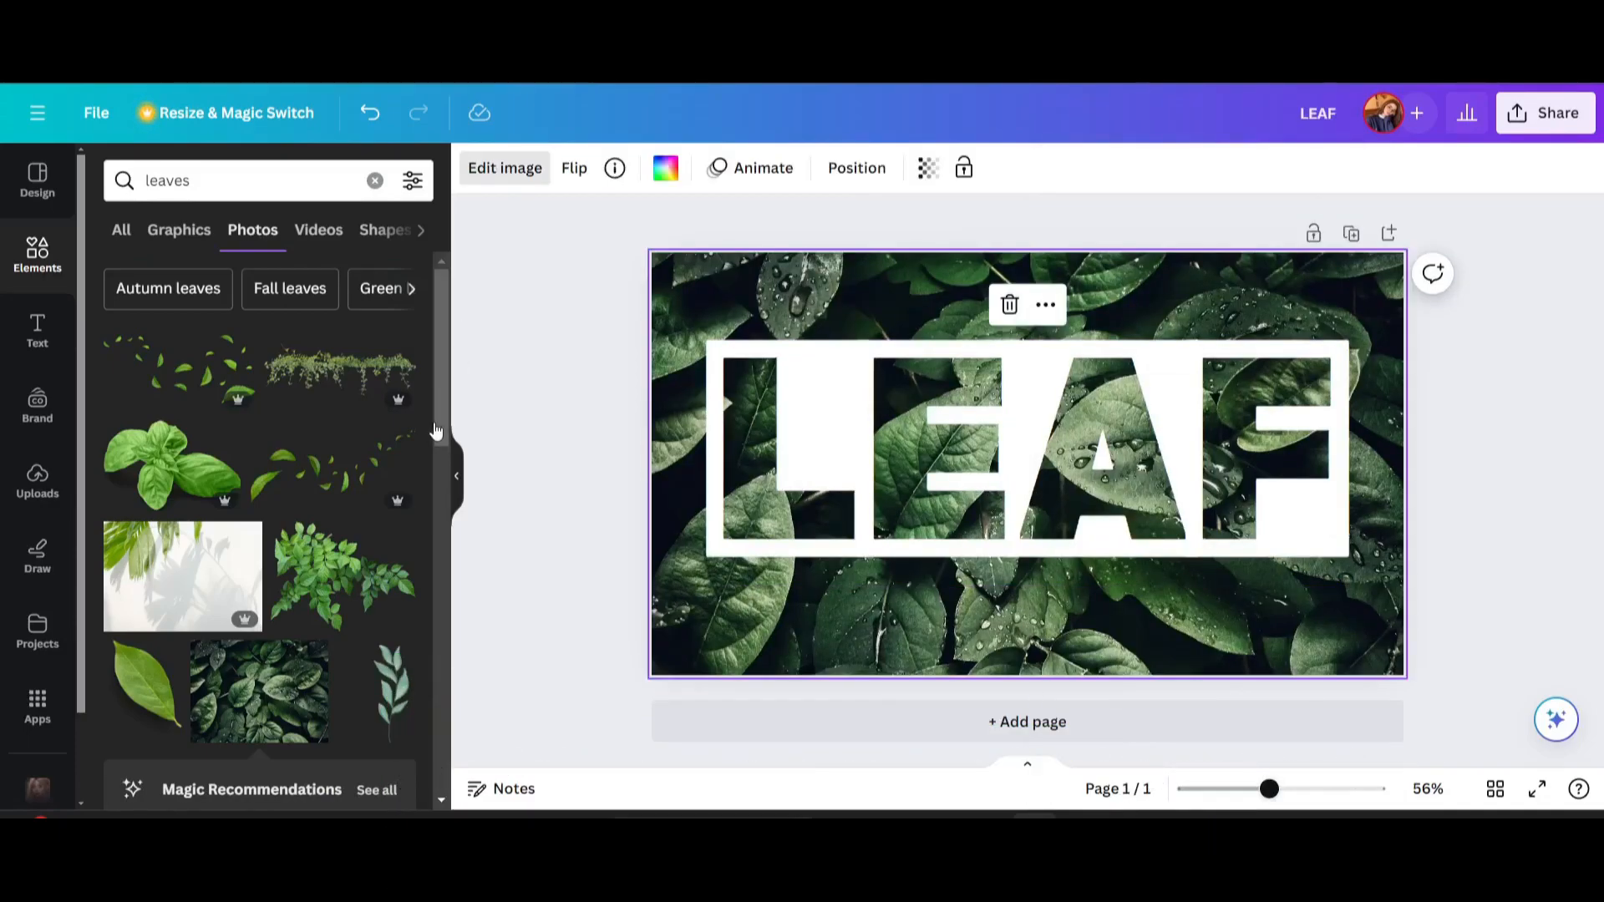
left_click(520, 160)
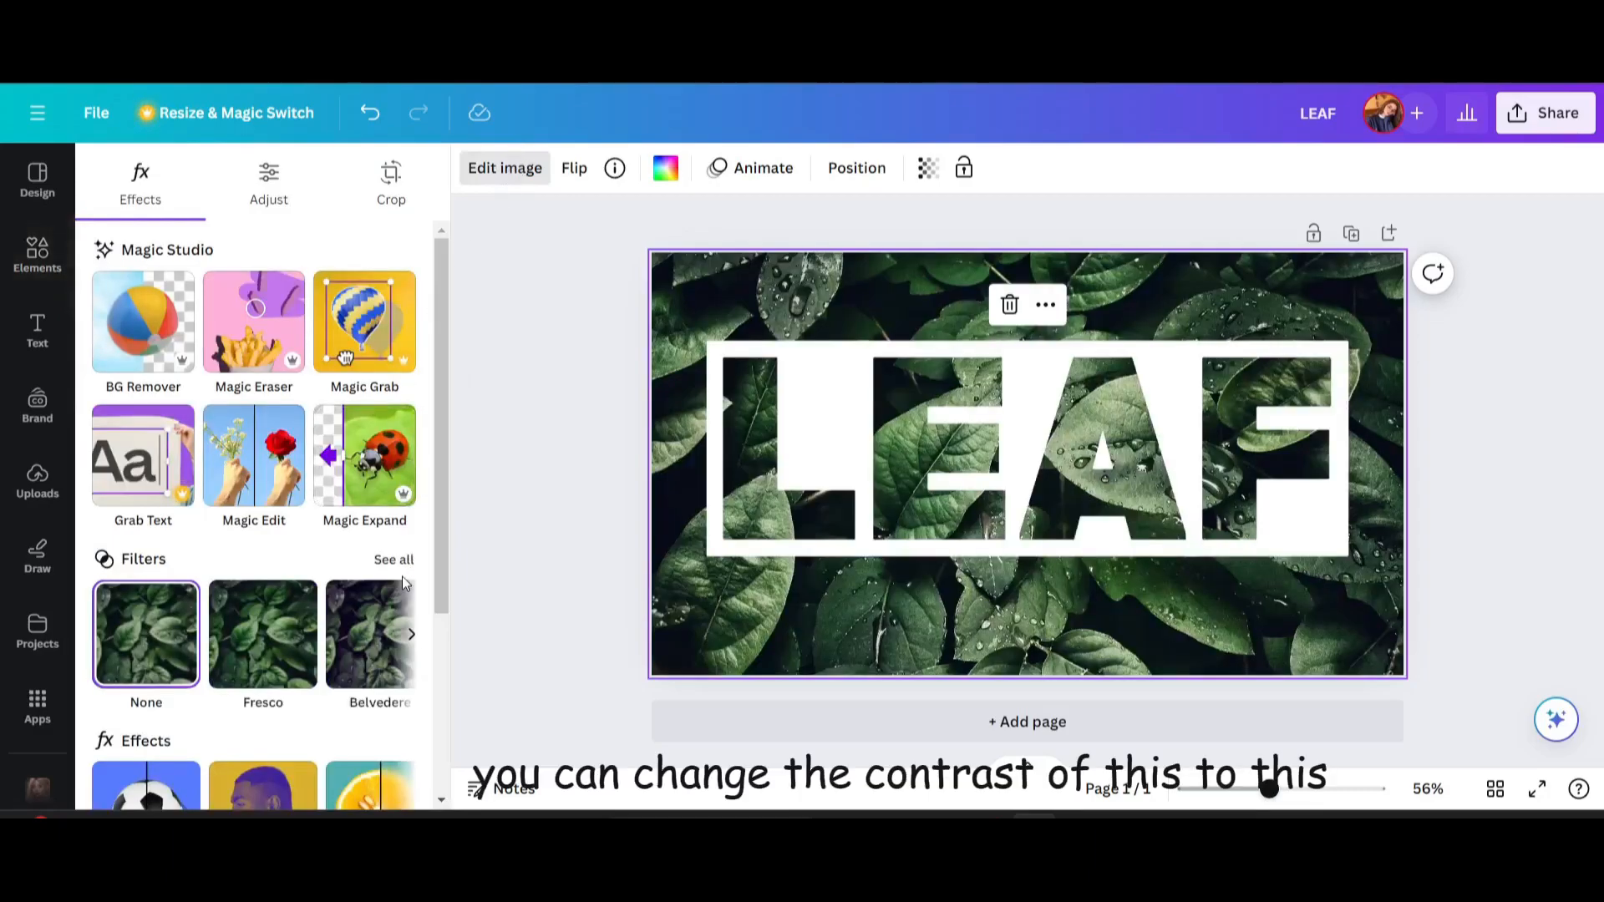
left_click(262, 618)
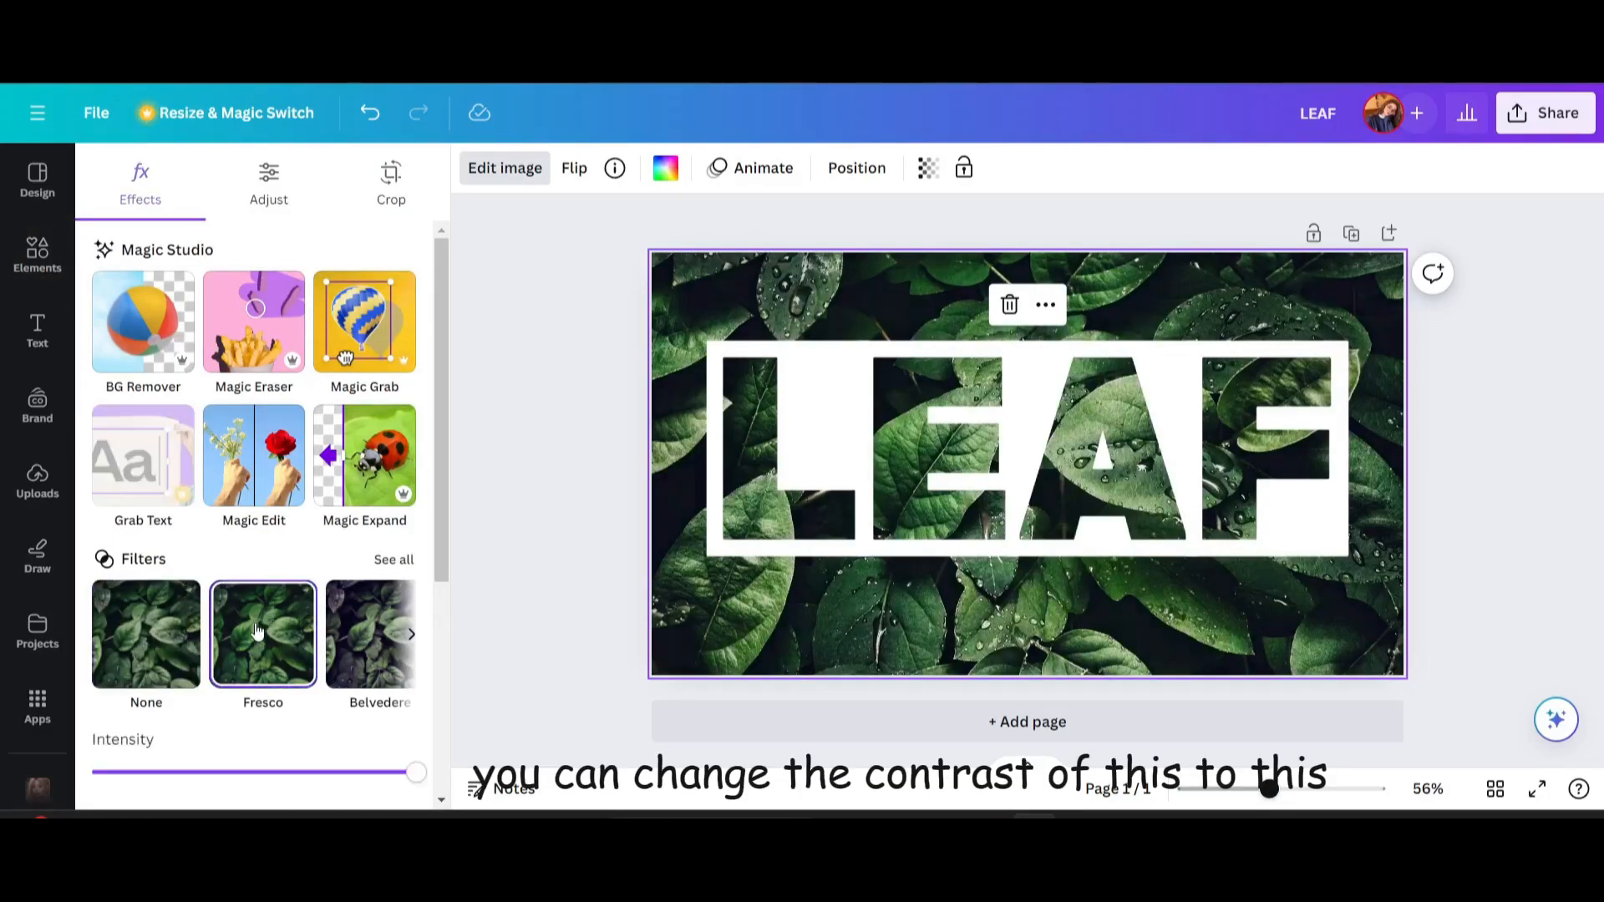
scroll(249, 725, "down", 3)
left_click(393, 329)
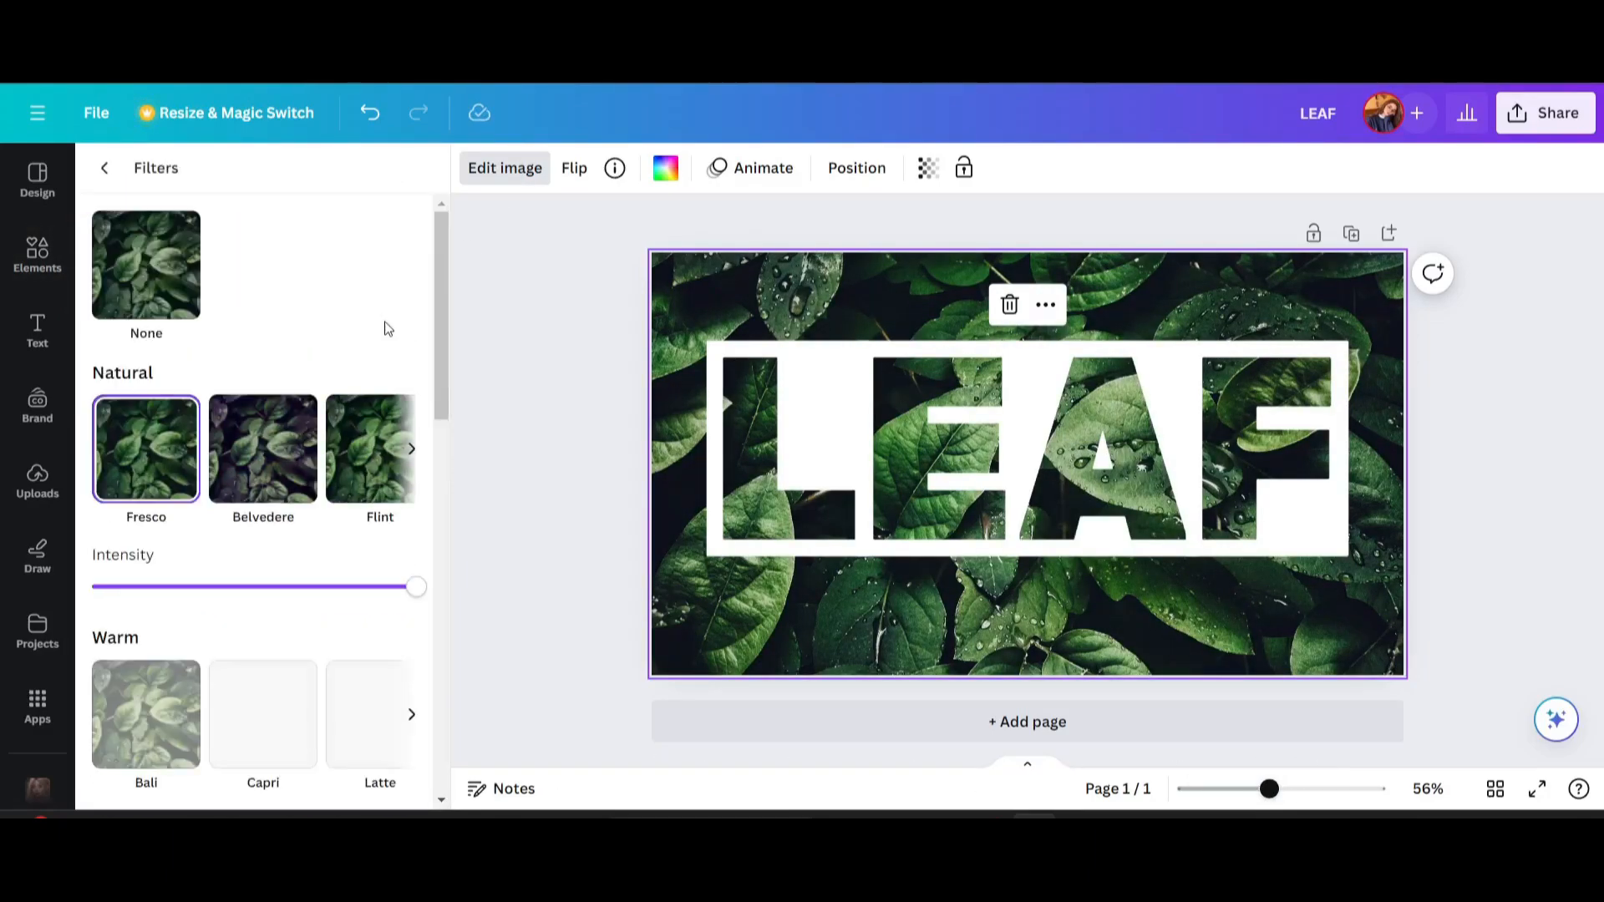
scroll(383, 615, "down", 3)
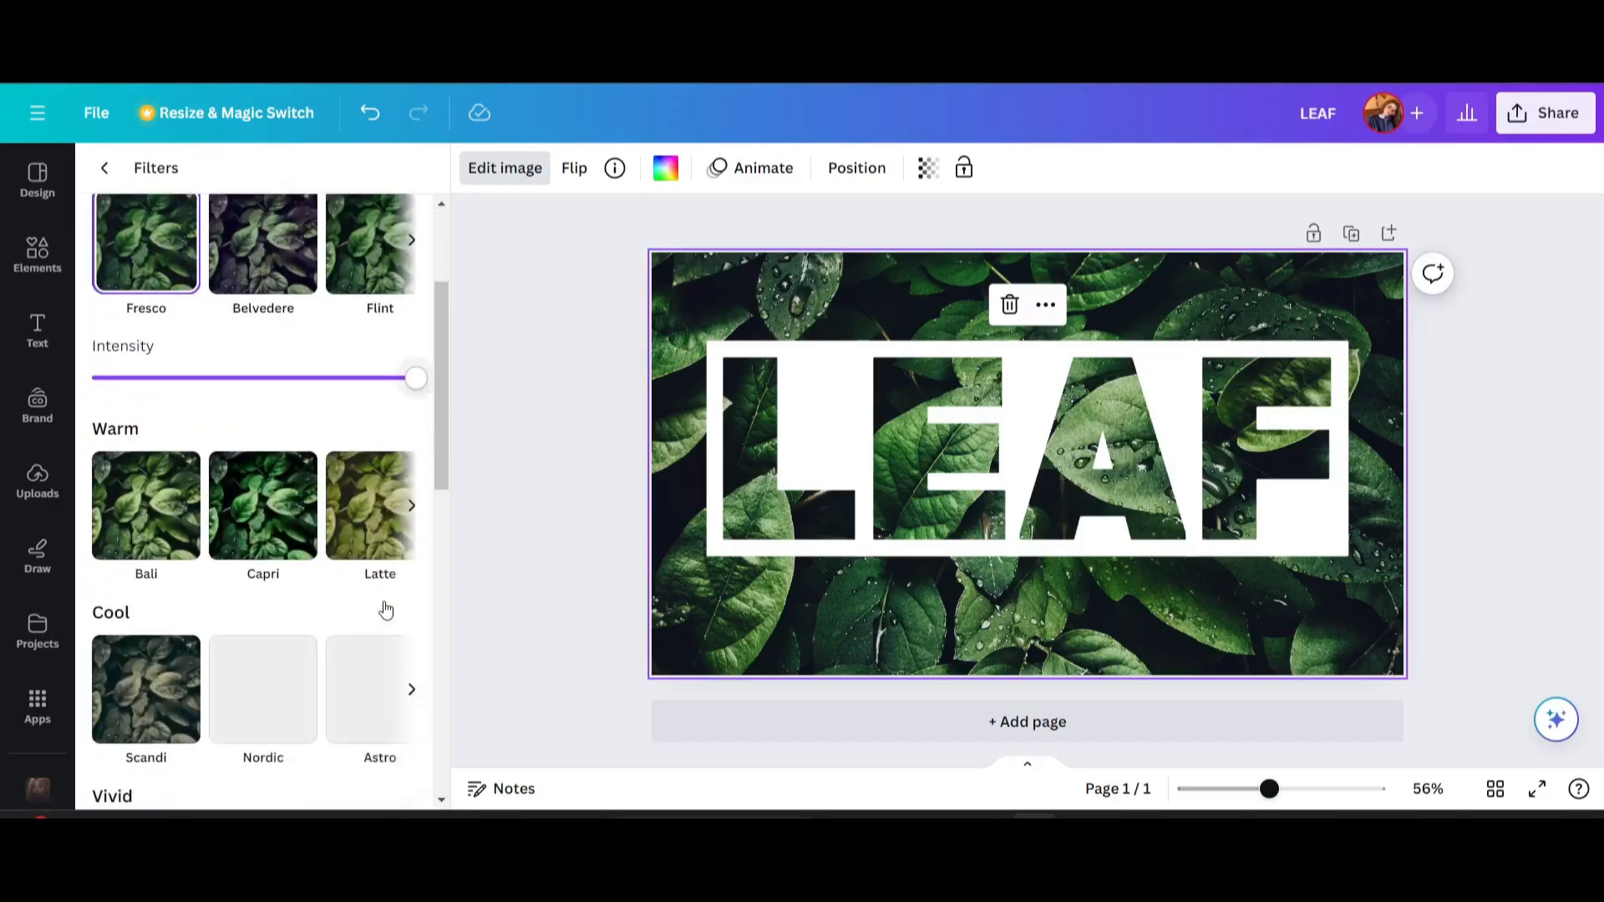
left_click(280, 541)
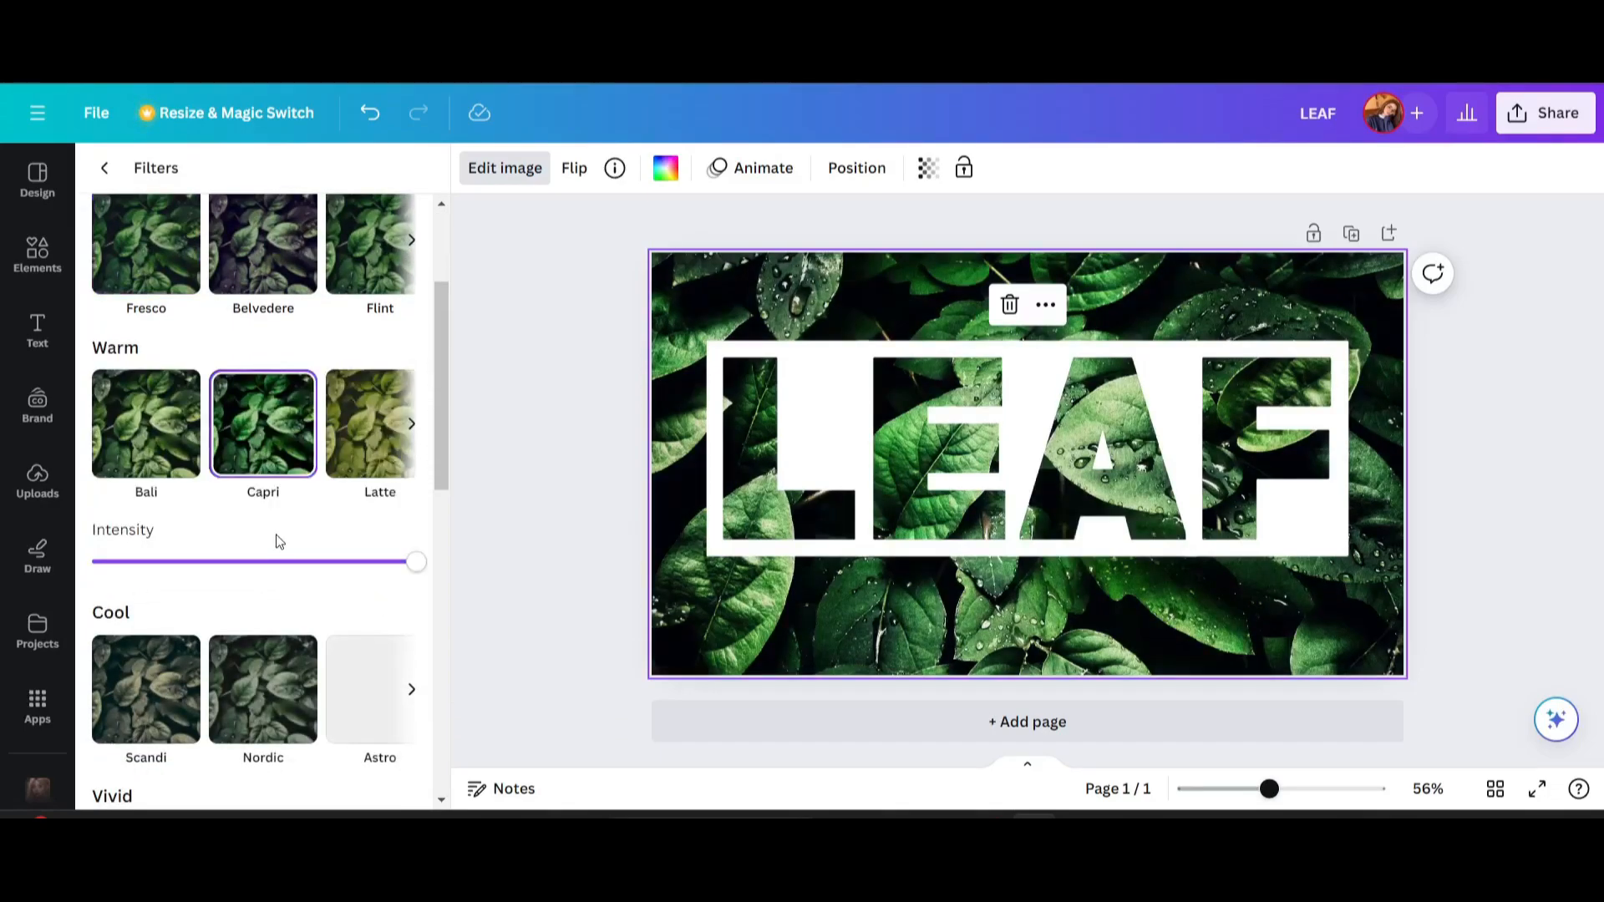
left_click(526, 477)
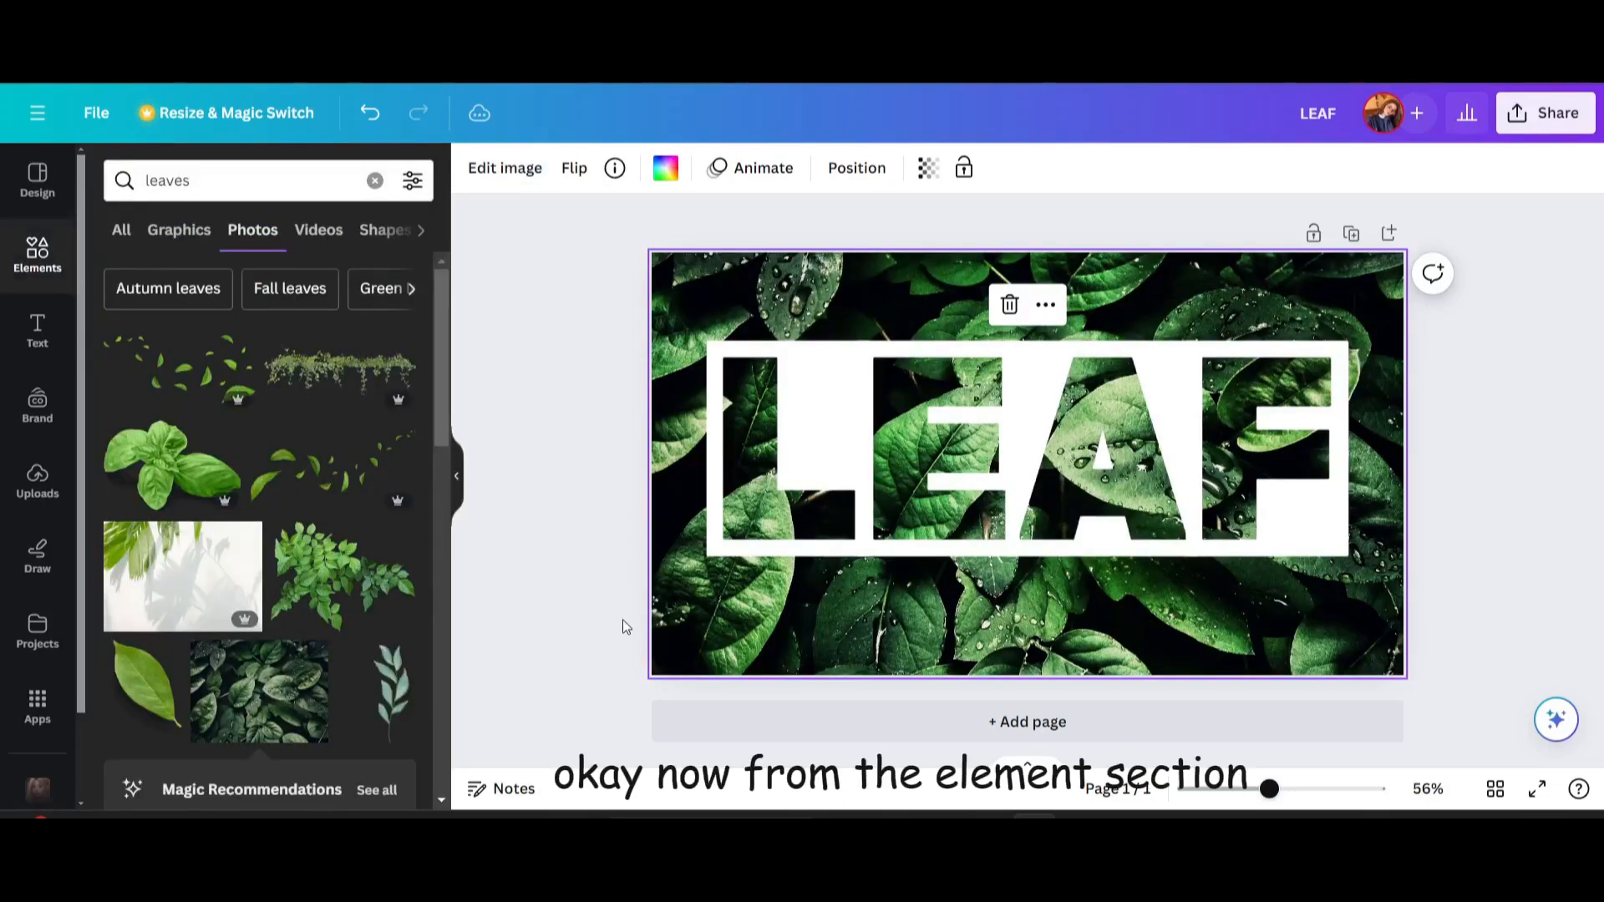
- Search the elements for "square", add the plain square shape and colour it white
left_click(47, 269)
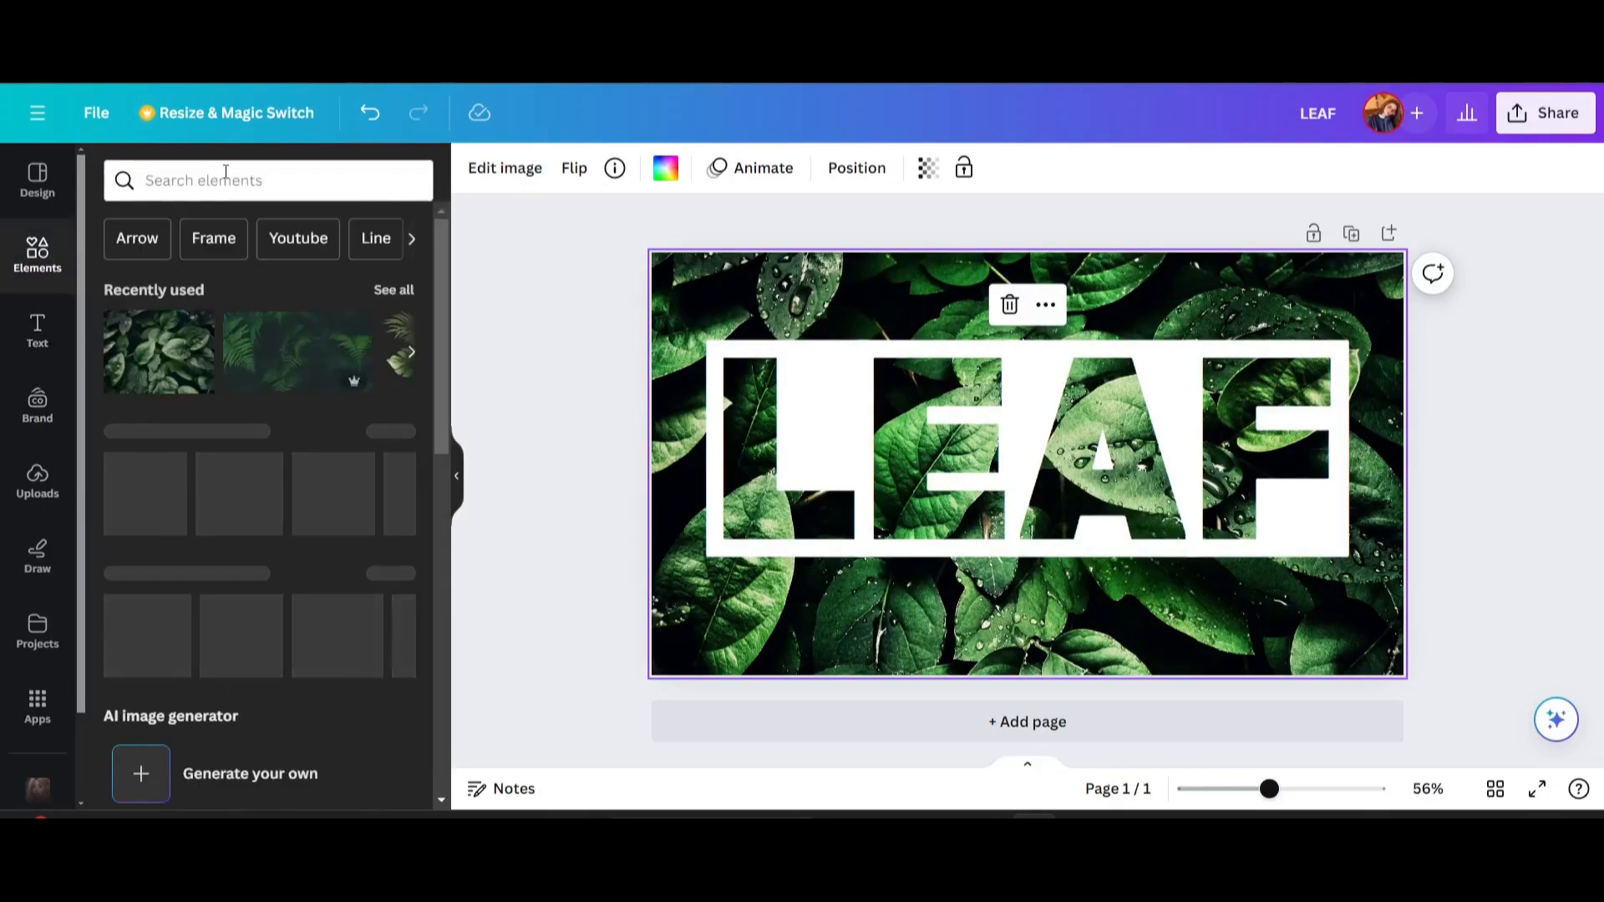
left_click(226, 176)
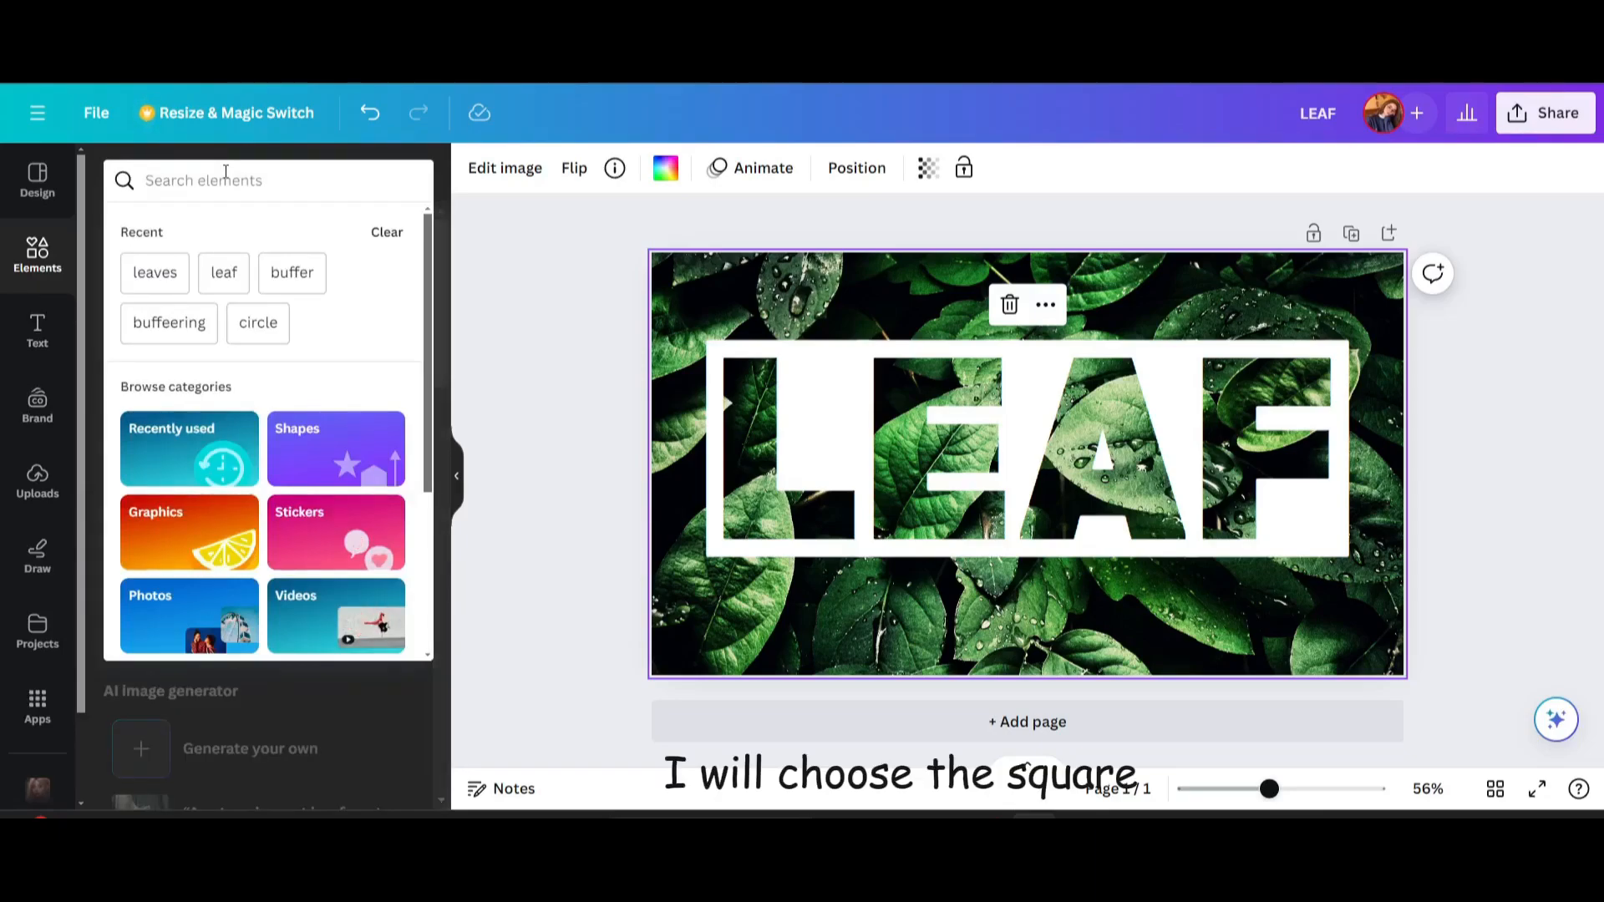
type("sare")
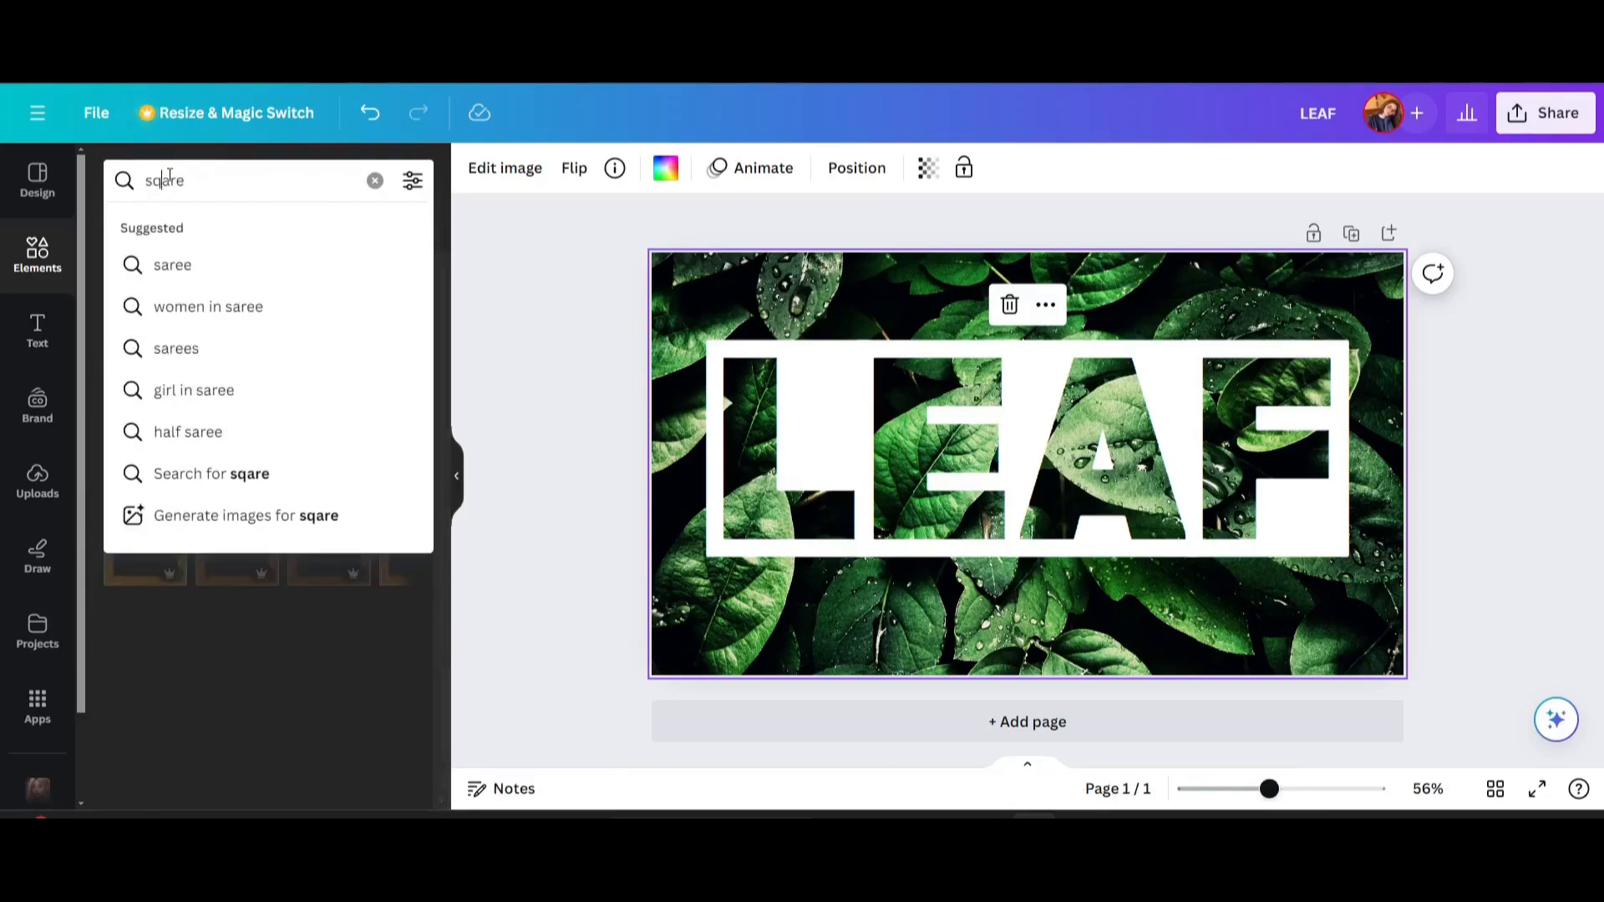
type("u")
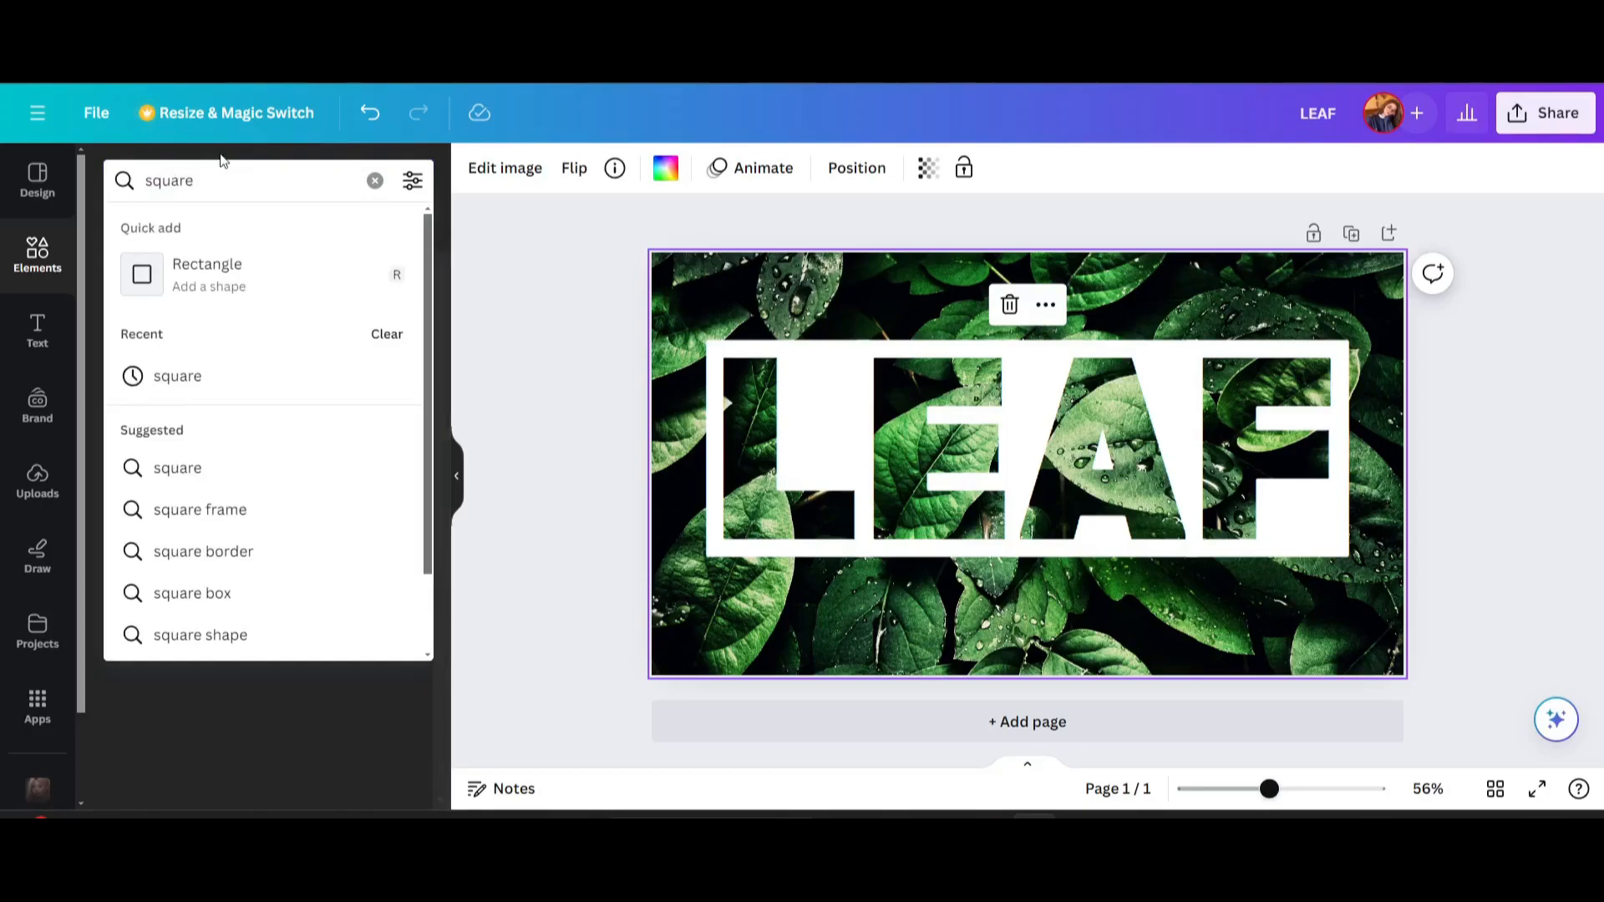
left_click(208, 378)
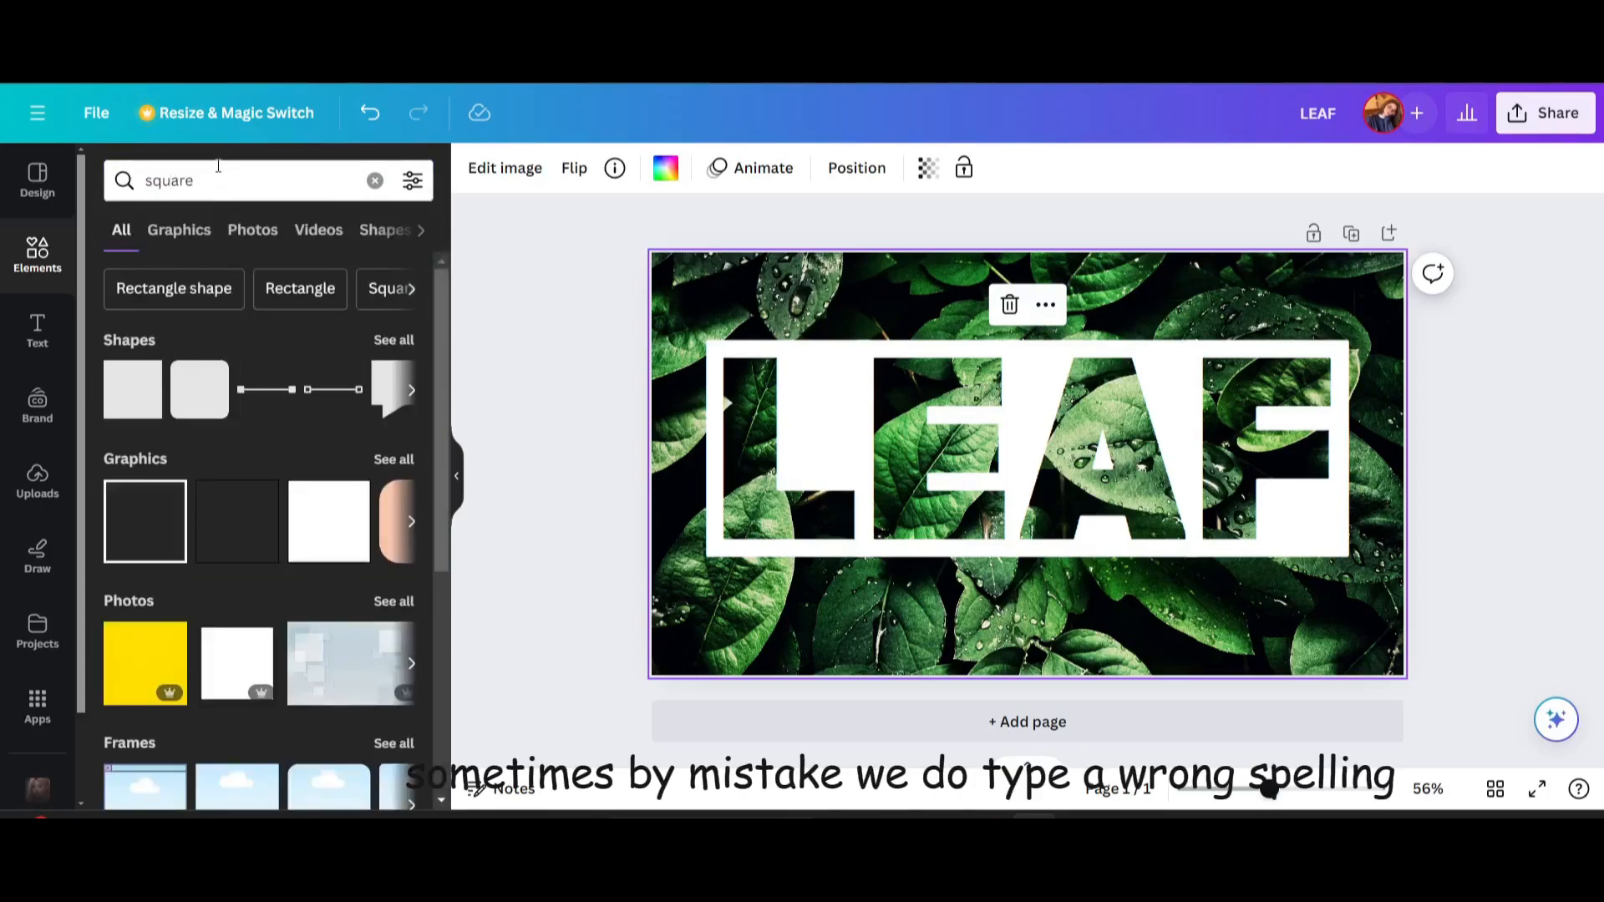
left_click(132, 409)
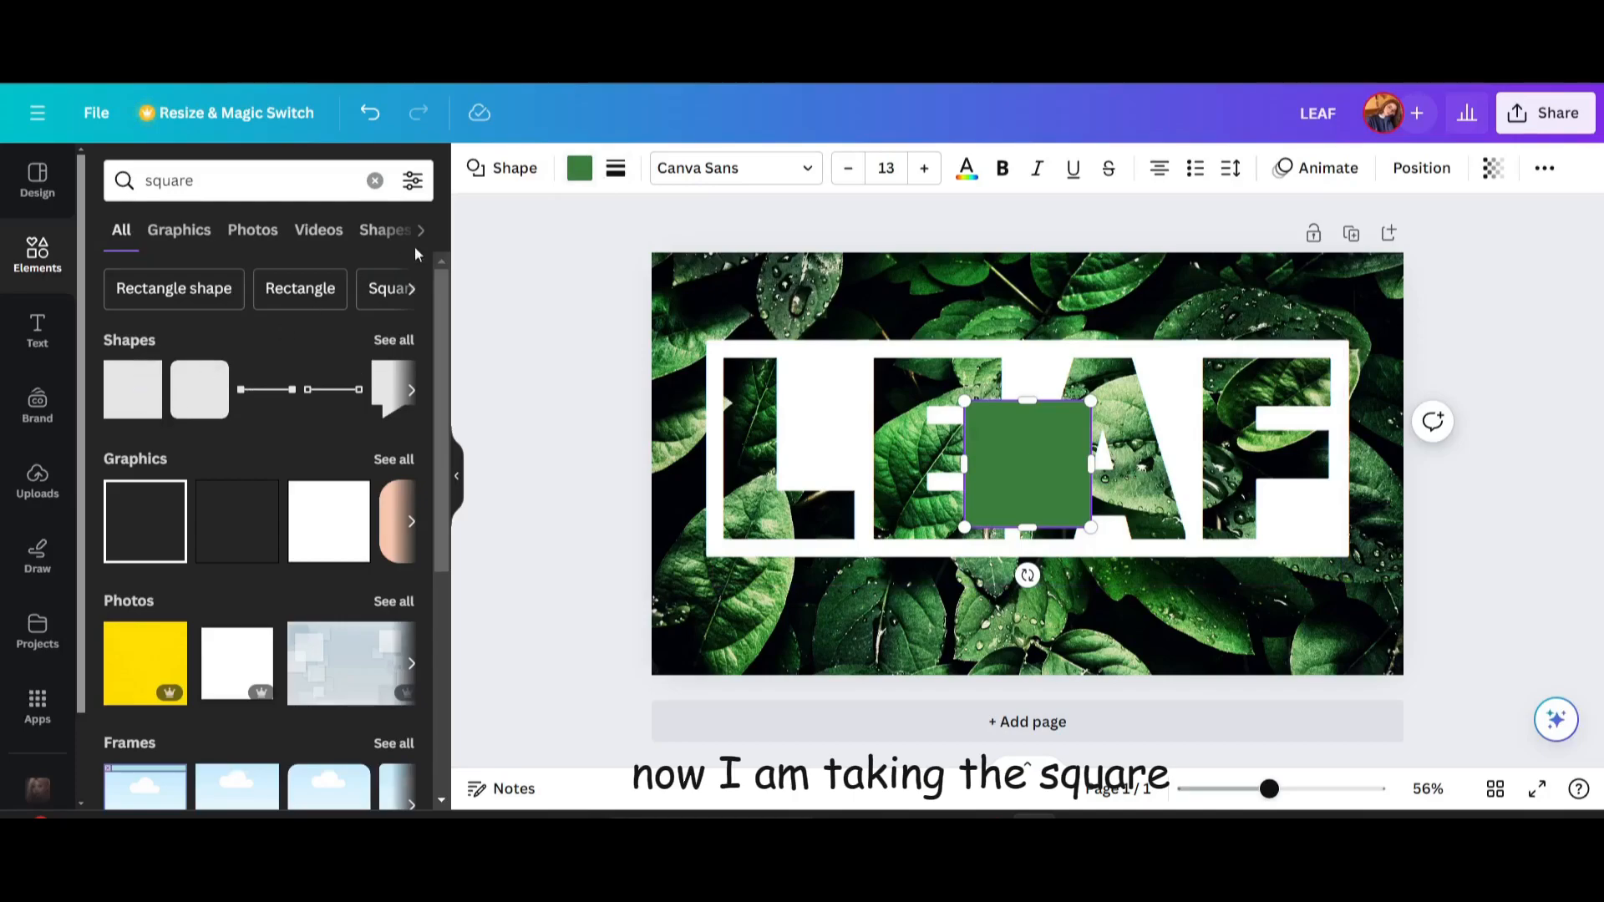
left_click(577, 172)
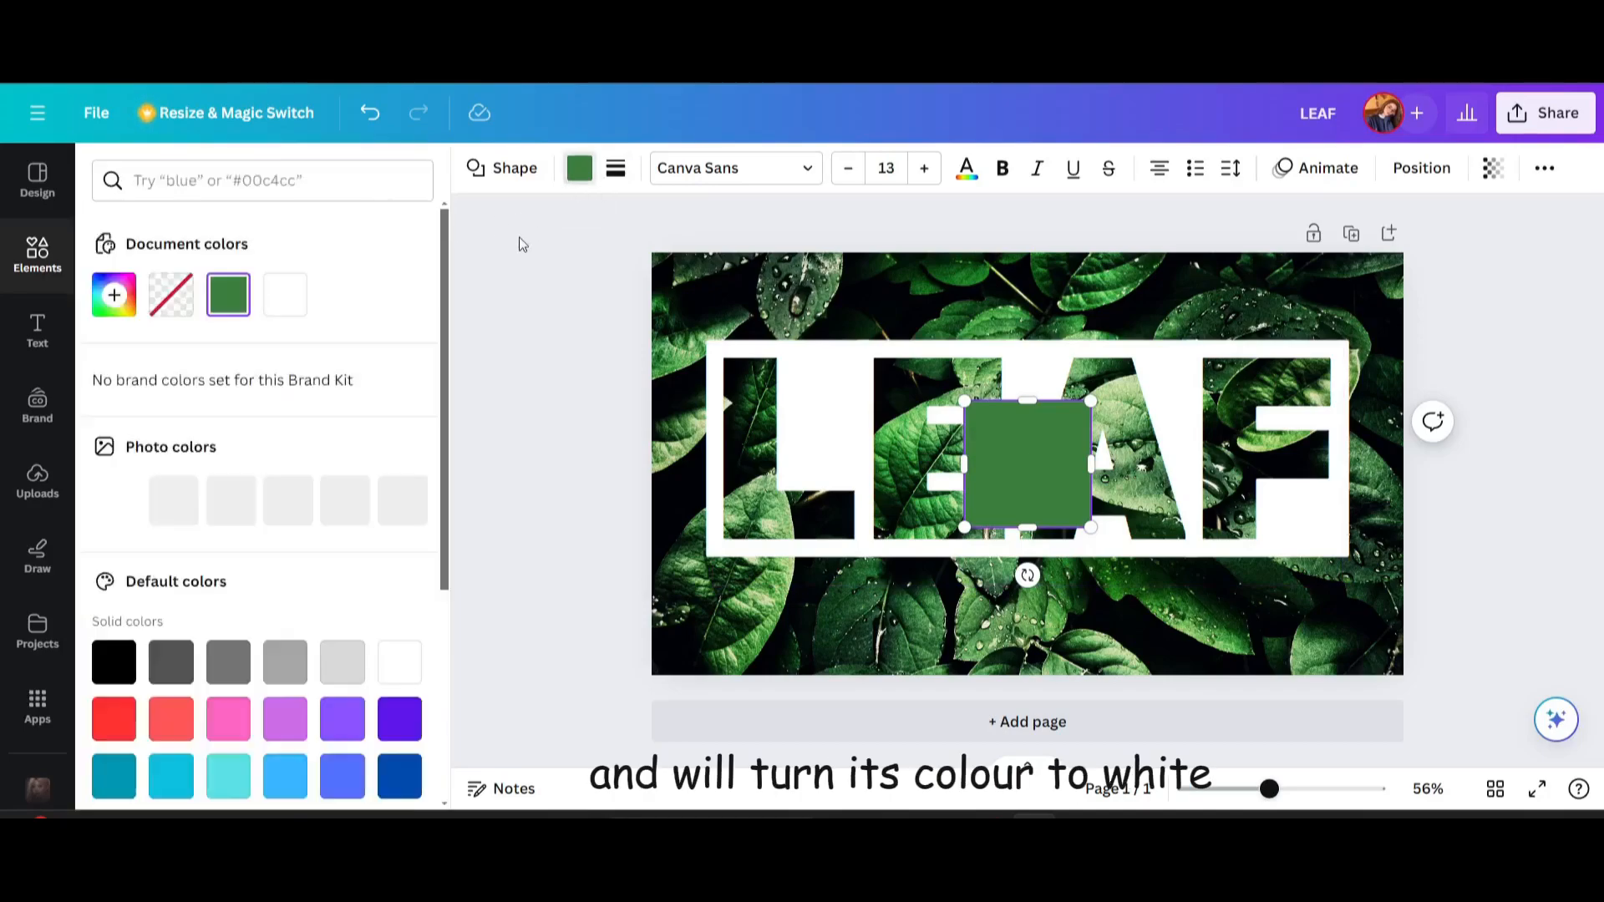
left_click(283, 298)
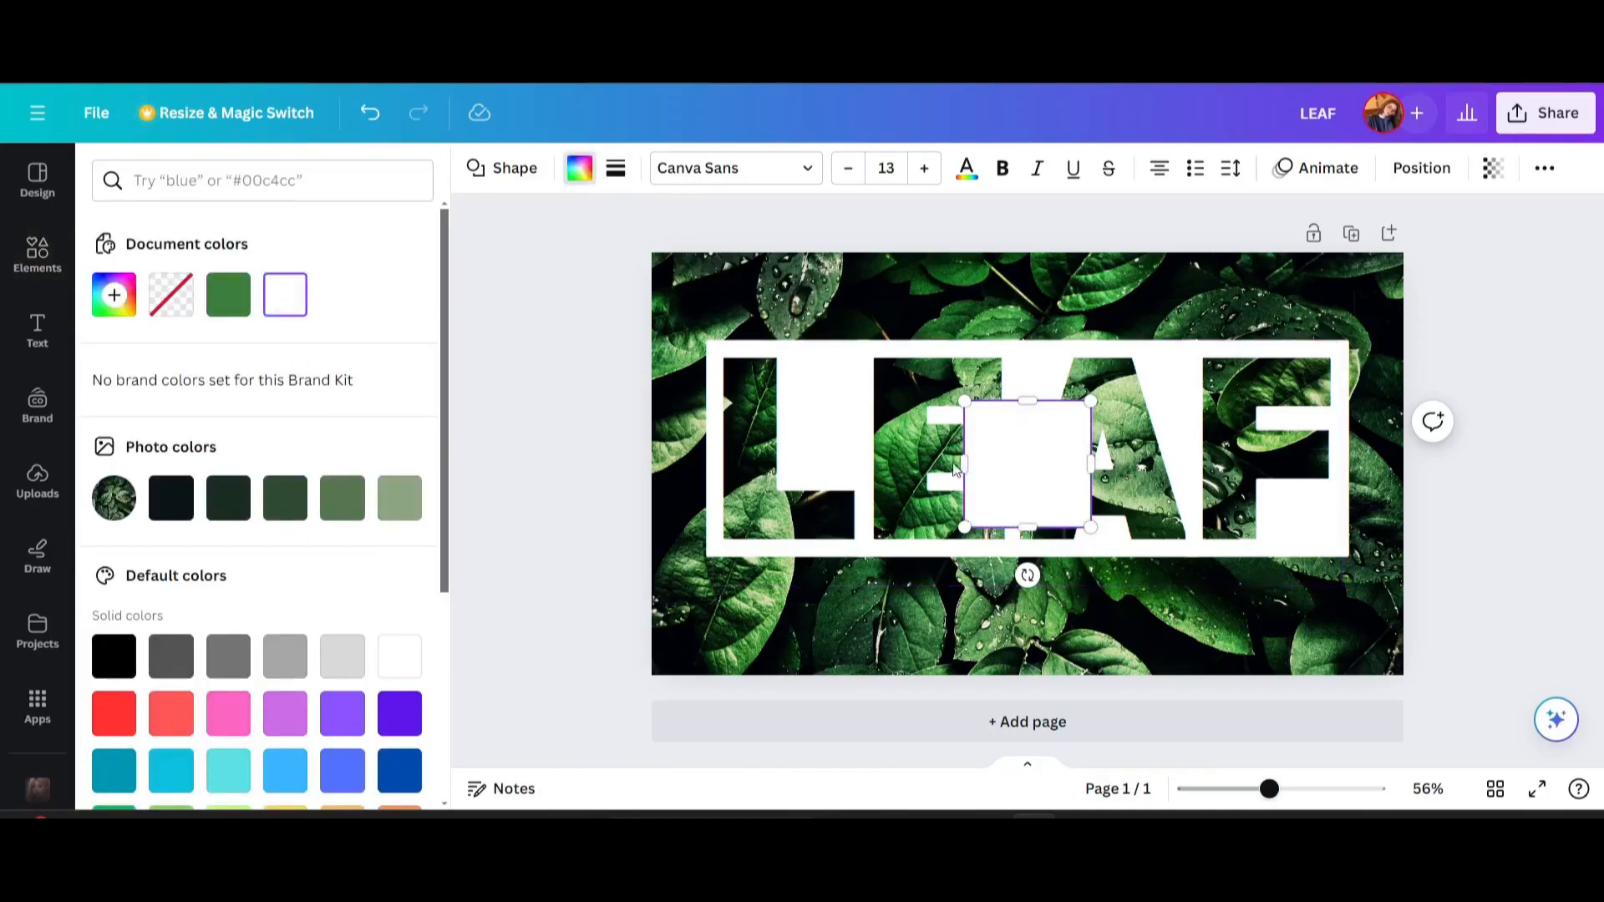
- Stretch the white shape across the full page width and position it to cover the leaves above the LEAF text box
left_click_drag(962, 464, 653, 461)
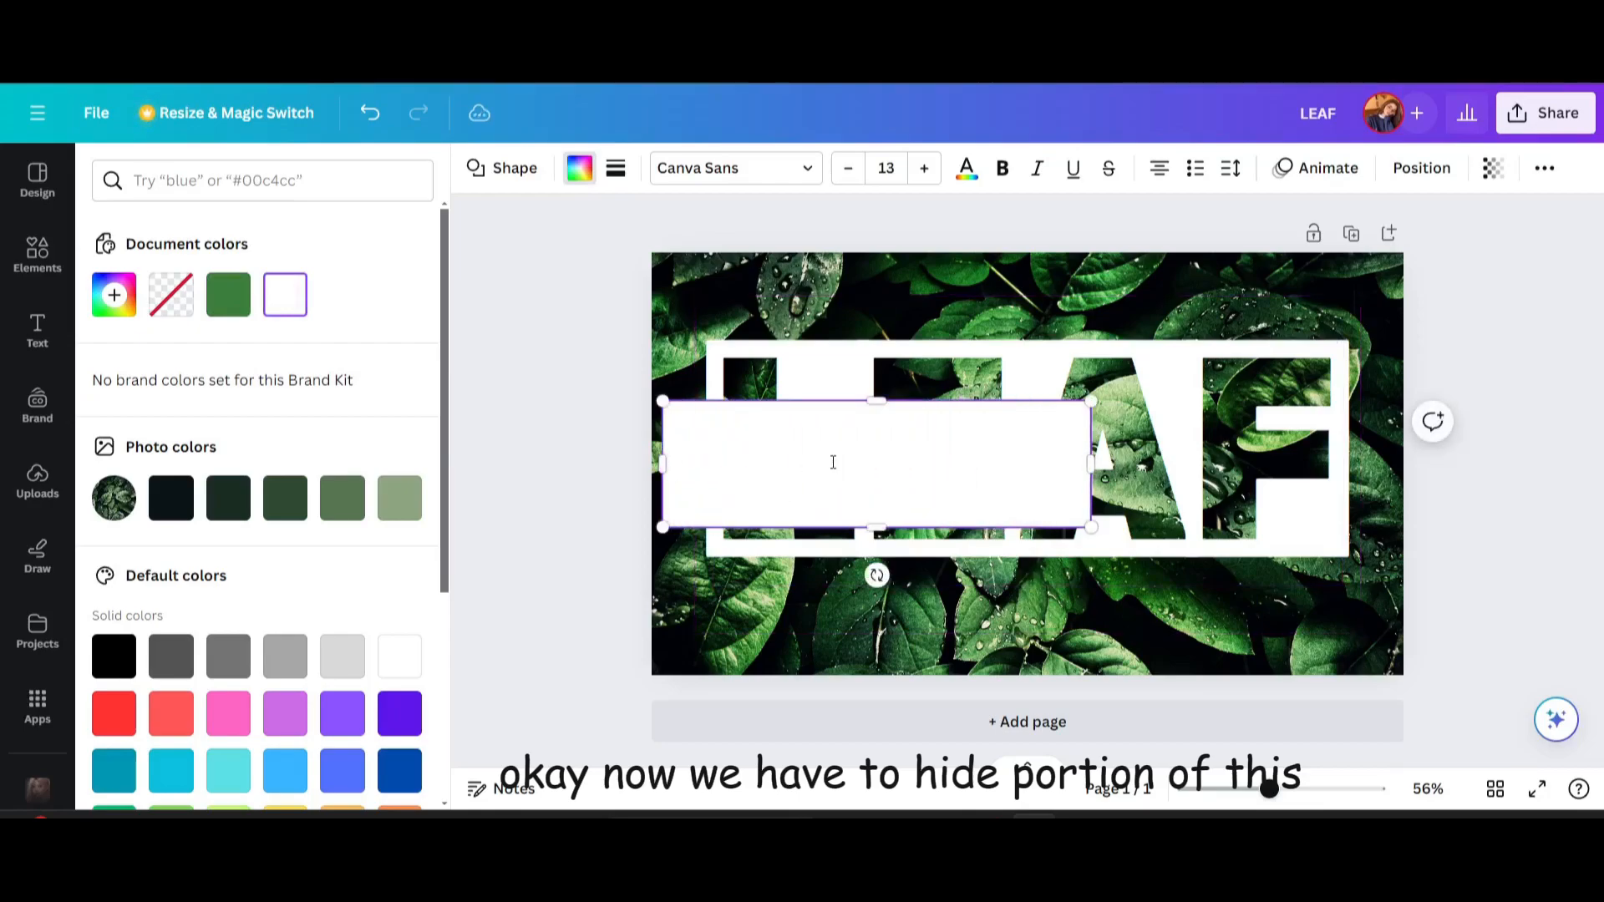
left_click_drag(830, 458, 798, 296)
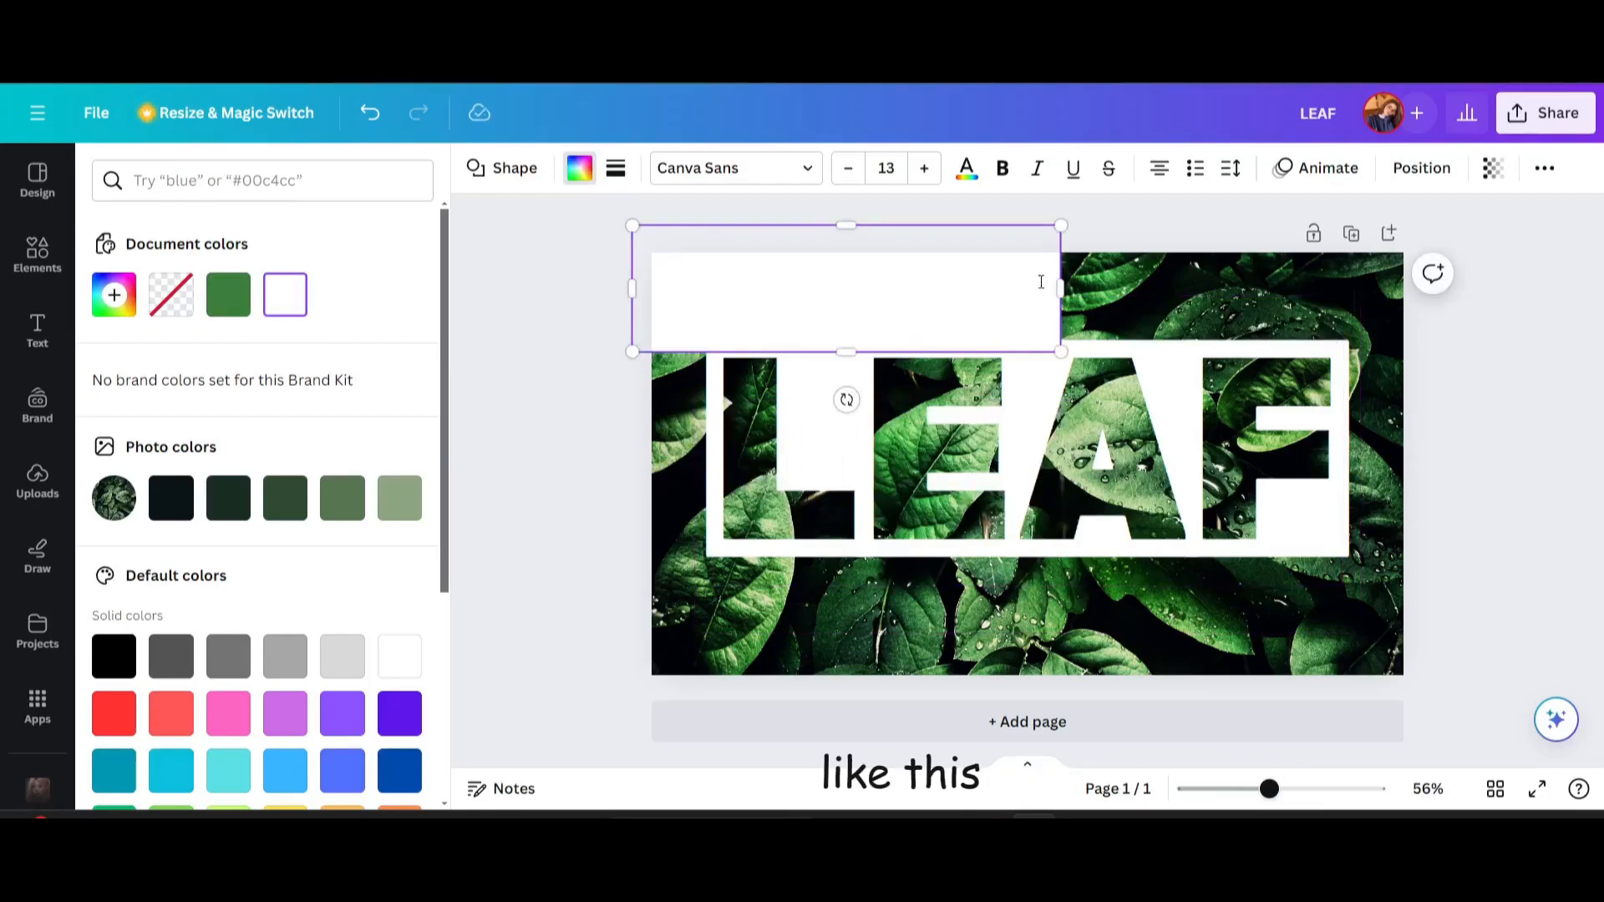
left_click_drag(1061, 288, 1406, 290)
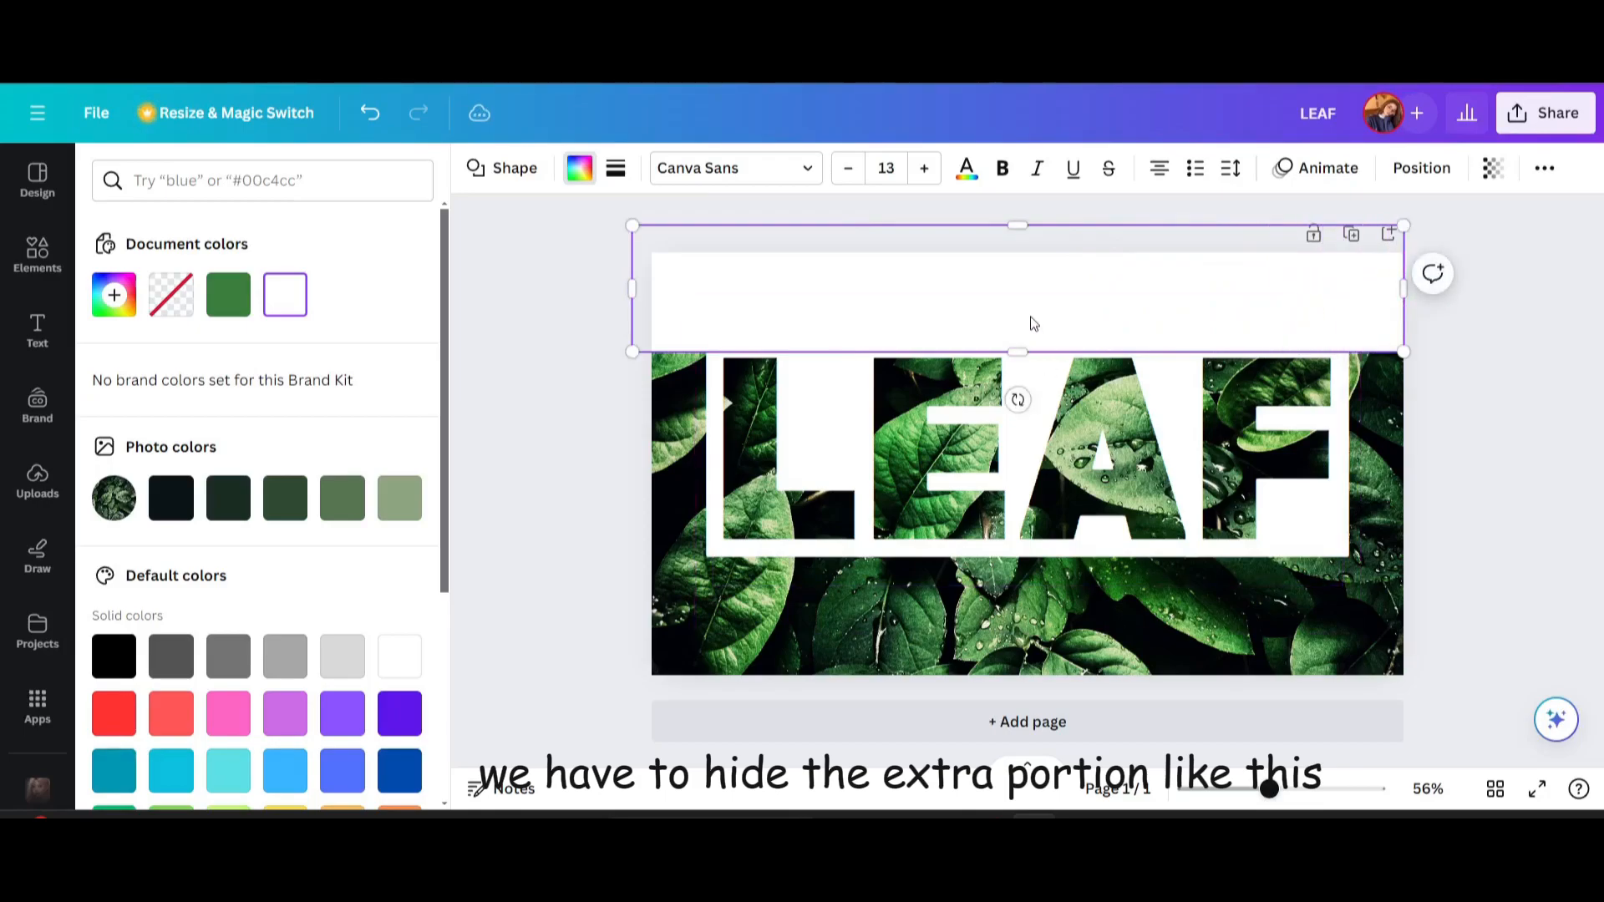
left_click_drag(1029, 318, 1028, 307)
left_click(532, 433)
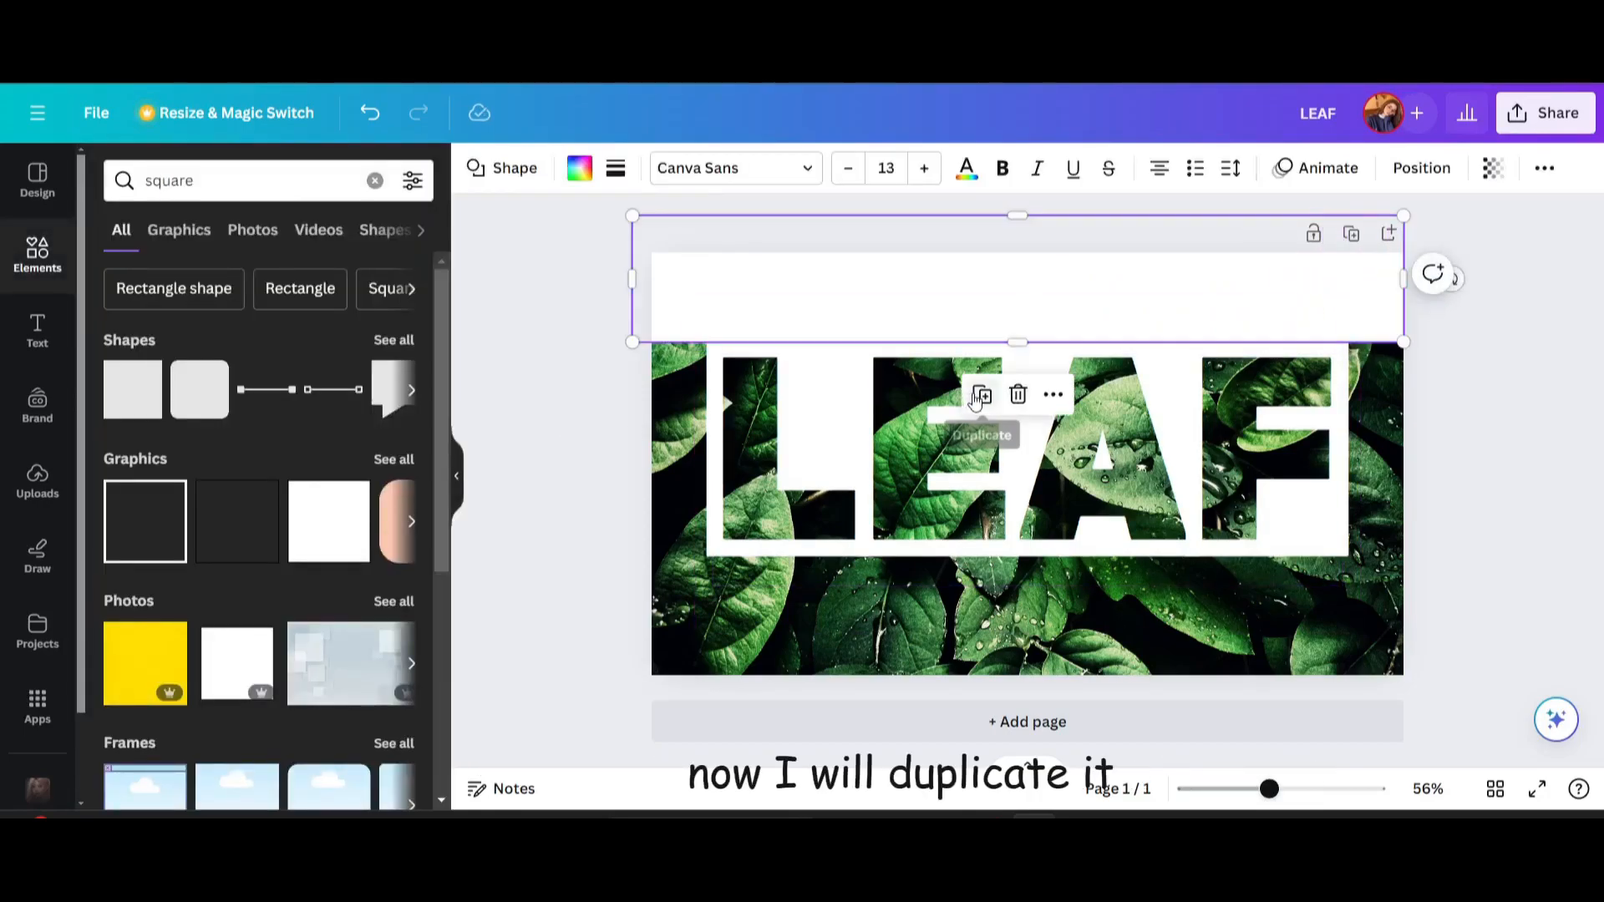
- Duplicate the white shape and place copies below, to the left and to the right of the LEAF text to hide the surrounding leaves
left_click(979, 396)
left_click_drag(949, 296, 689, 518)
left_click_drag(805, 666, 699, 558)
left_click_drag(781, 594, 625, 476)
left_click(612, 223)
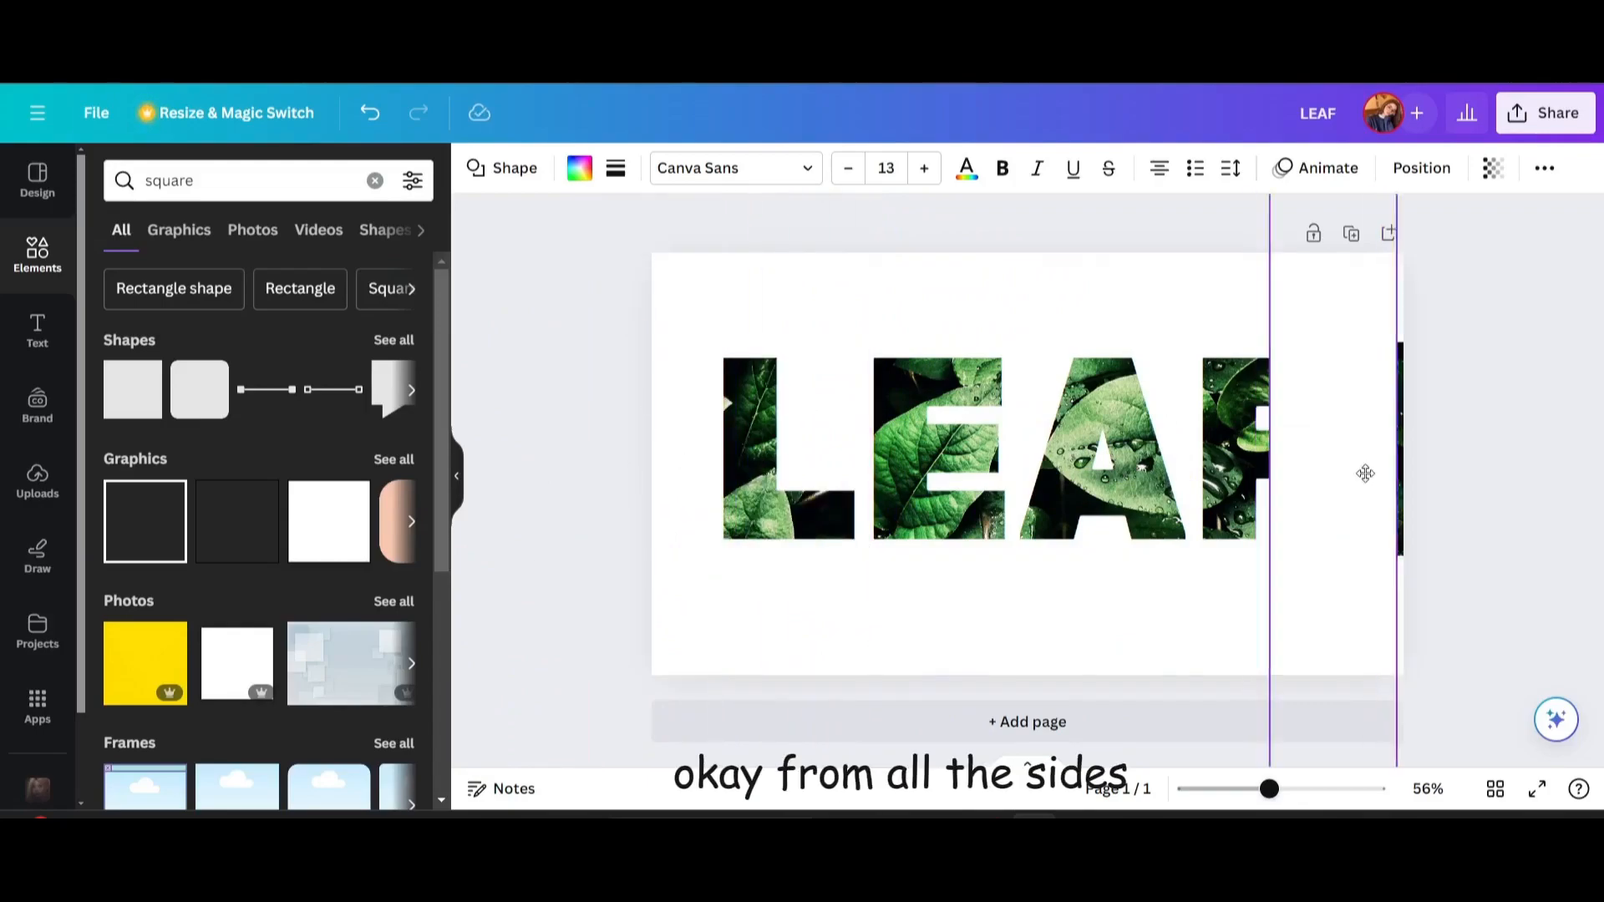
left_click_drag(1364, 473, 1416, 471)
left_click(560, 377)
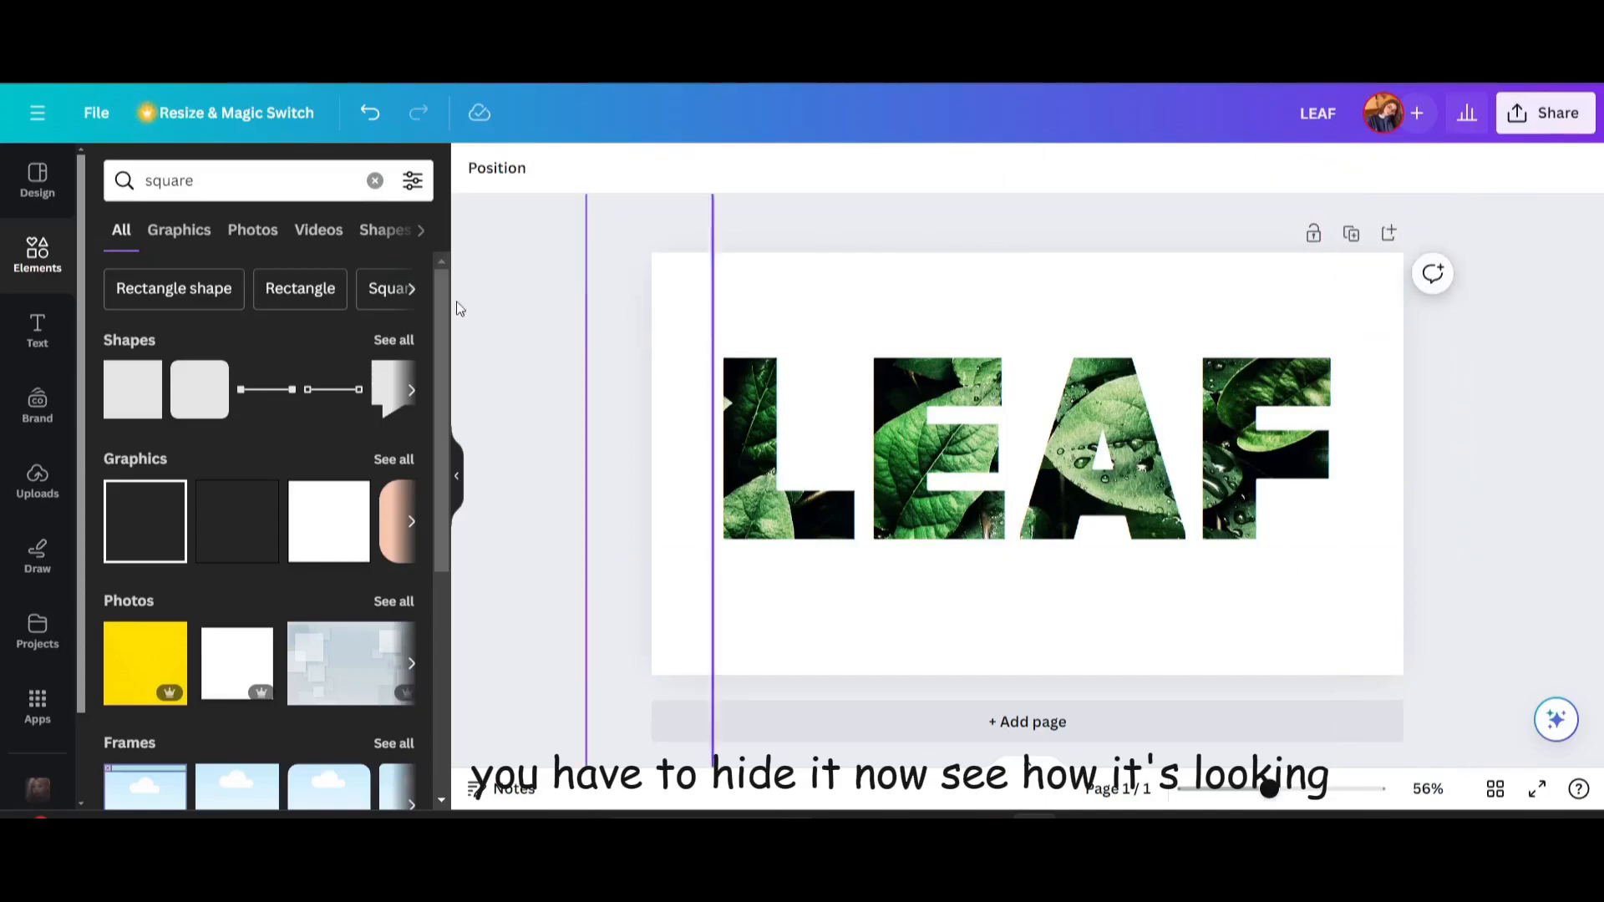
- Search the elements for "leaf", browse the graphics results and add the dark green monstera leaf
left_click(37, 253)
left_click(217, 179)
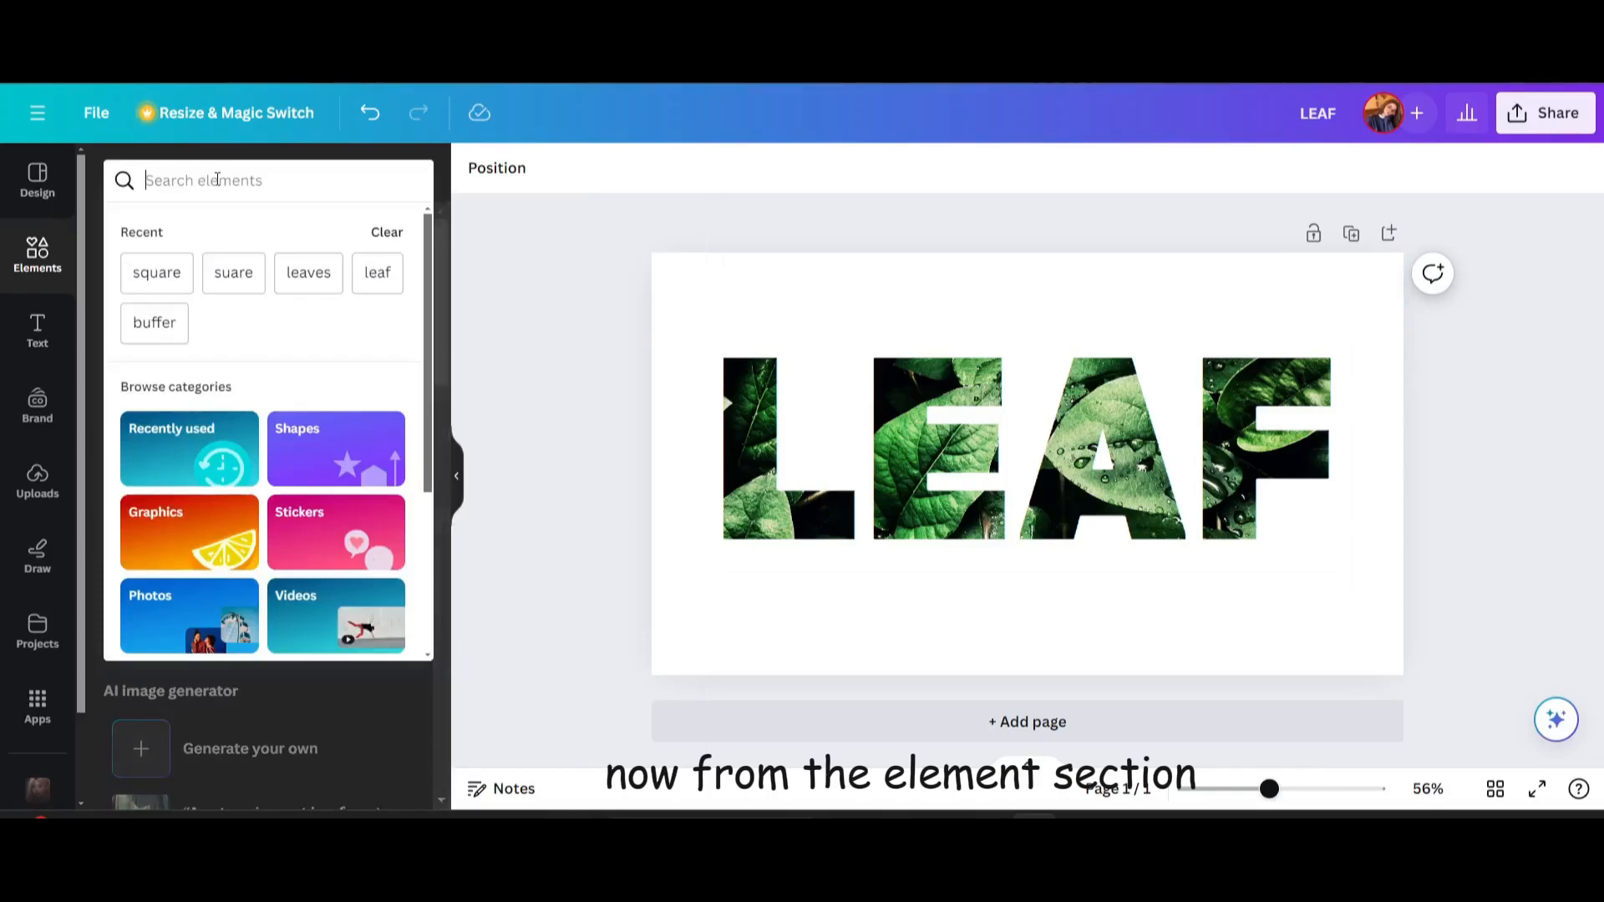
type("leaf")
key("Return")
left_click(394, 336)
scroll(400, 539, "down", 5)
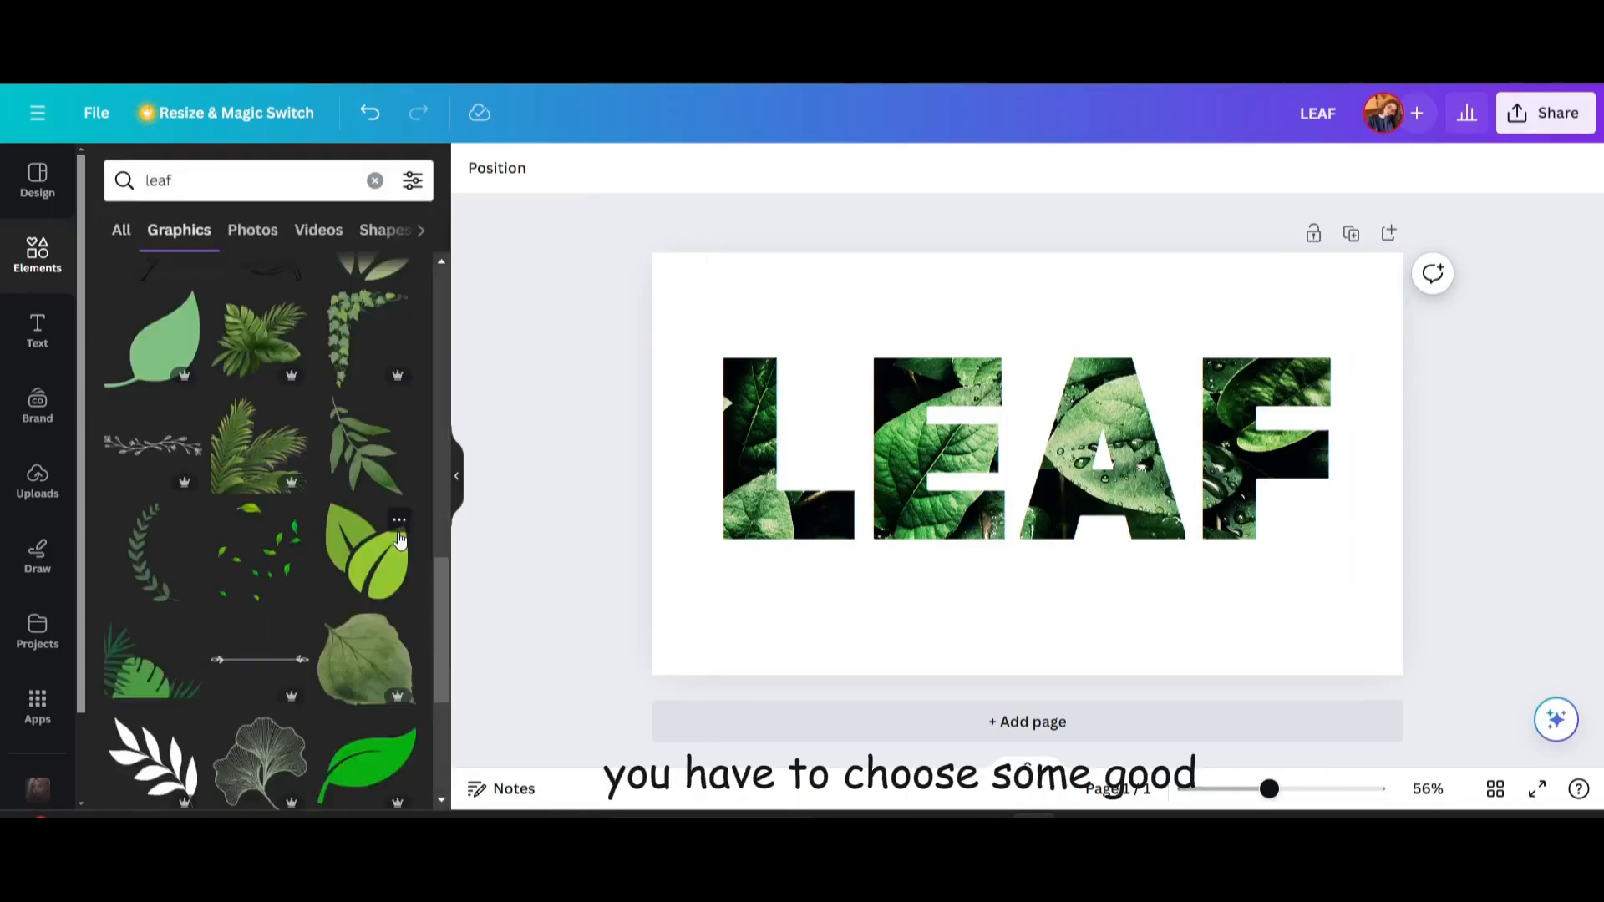
scroll(400, 539, "down", 2)
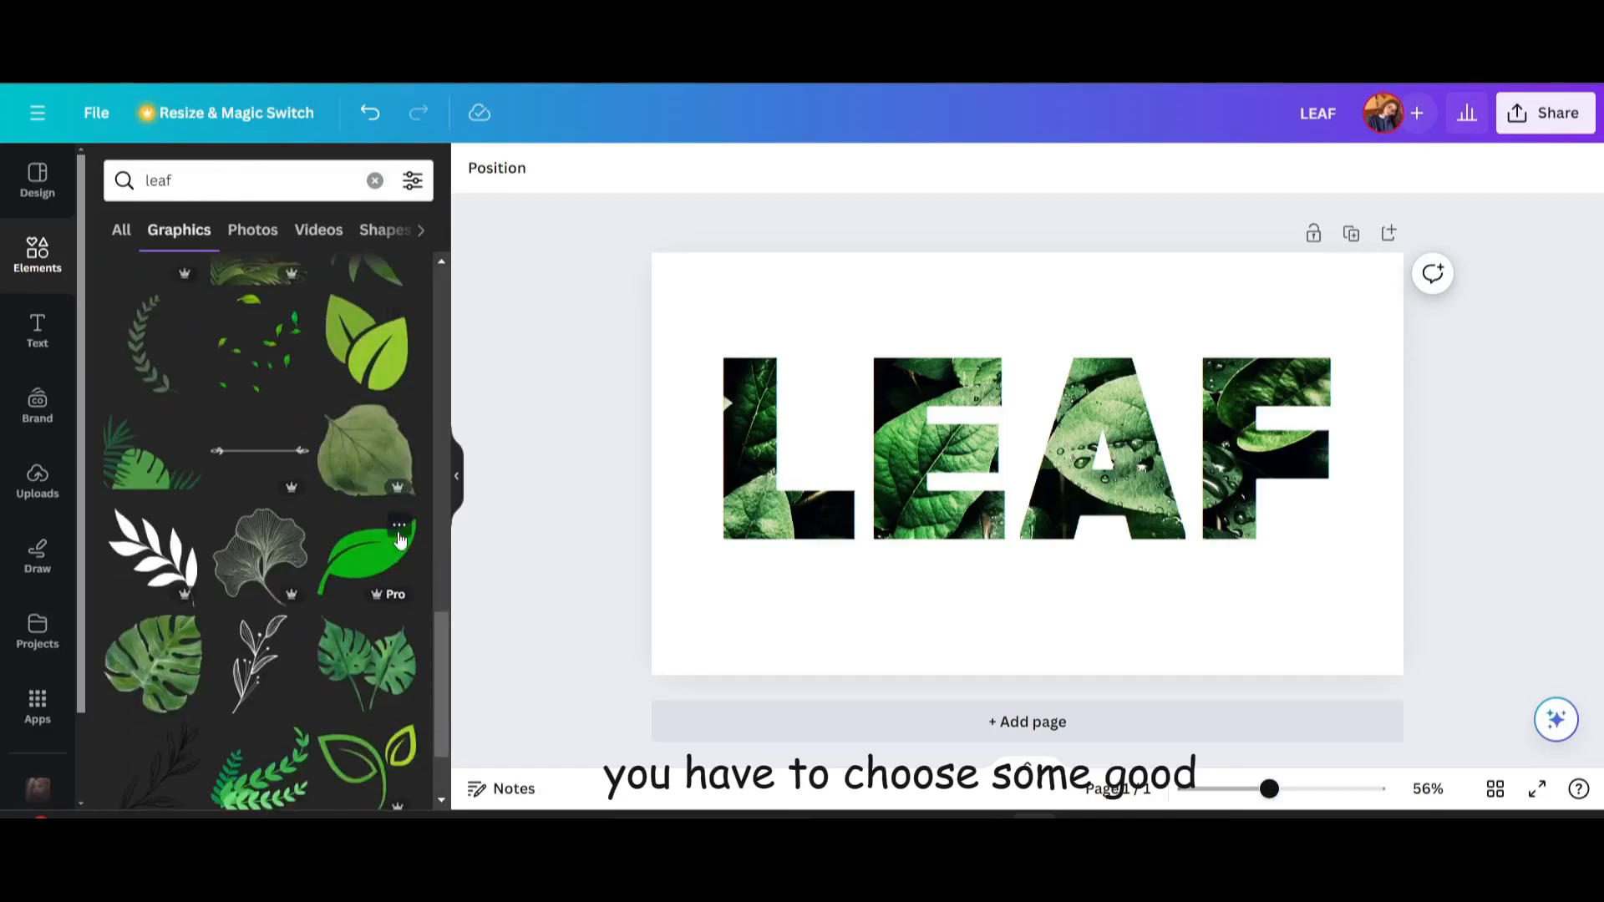
scroll(400, 539, "down", 5)
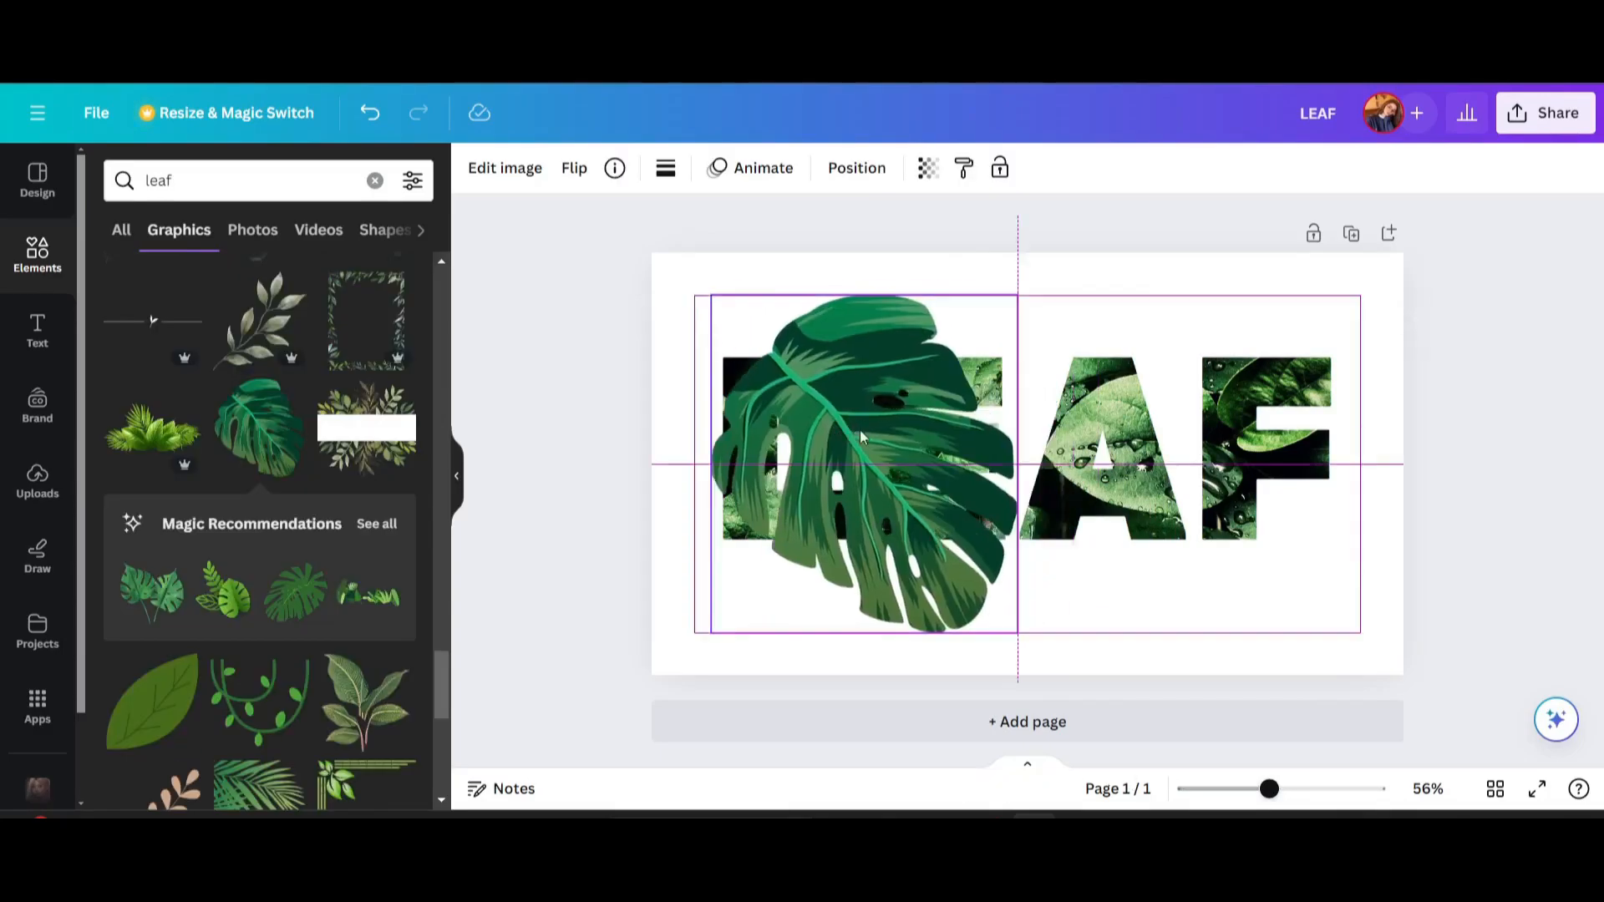
- Shrink the monstera leaf, tilt it slightly and position it over the upper-left part of the letter L
left_click_drag(1027, 639, 835, 432)
left_click_drag(768, 350, 824, 515)
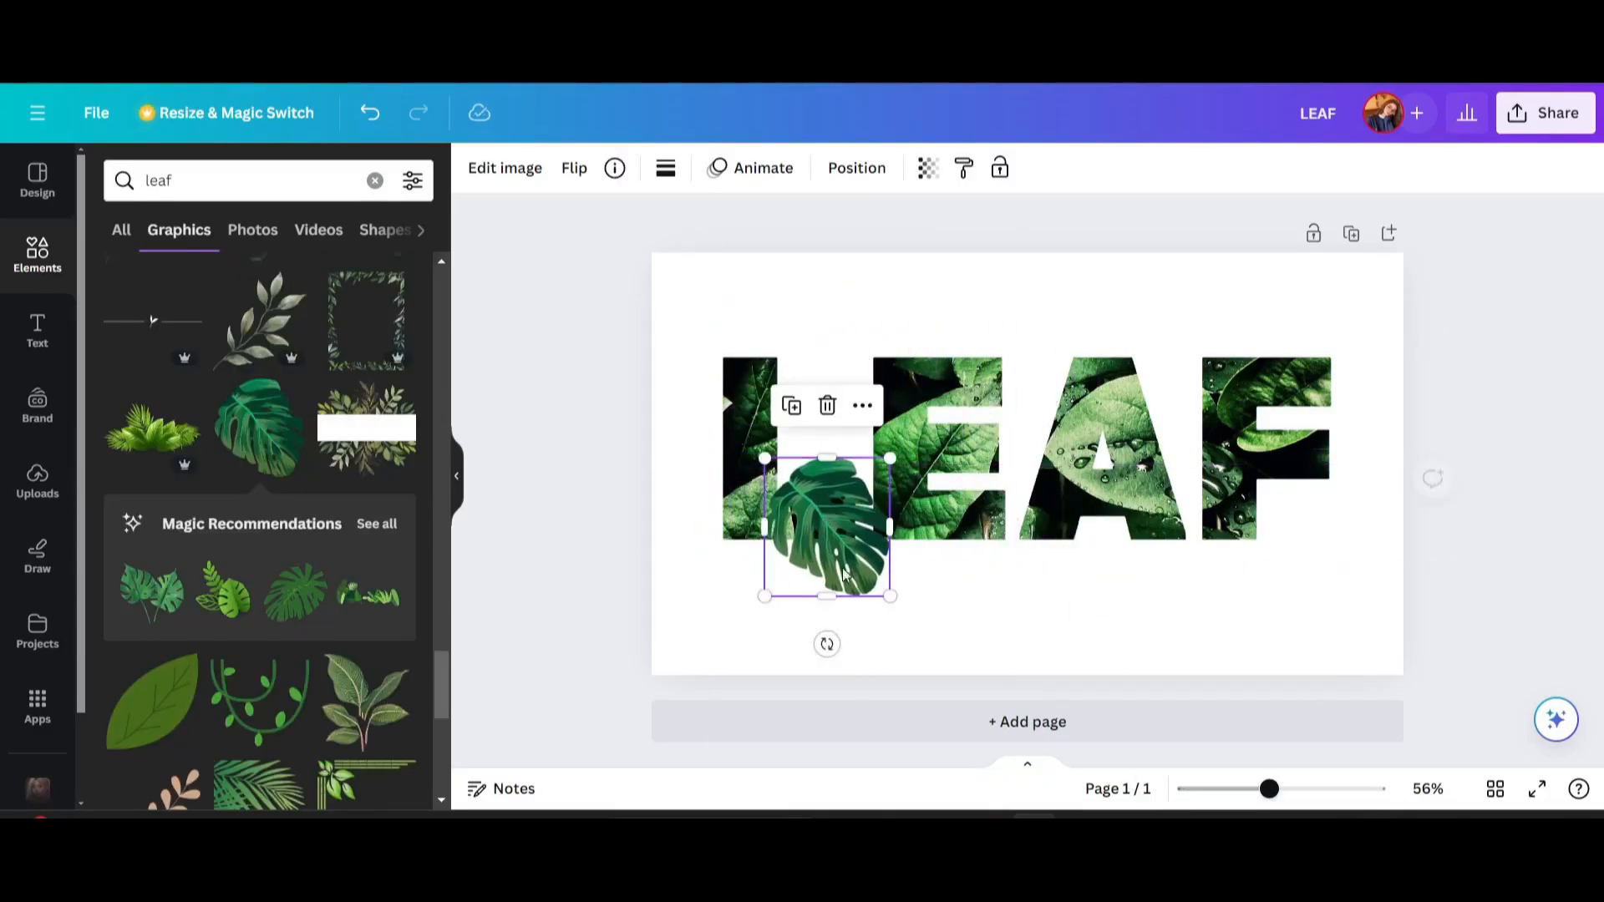
left_click_drag(827, 643, 912, 485)
left_click_drag(853, 530, 734, 444)
left_click_drag(827, 386, 606, 401)
left_click_drag(714, 425, 720, 425)
left_click(620, 243)
left_click(734, 423)
- Duplicate the monstera leaf and send the original backward behind the LEAF text layer
key("ctrl+d")
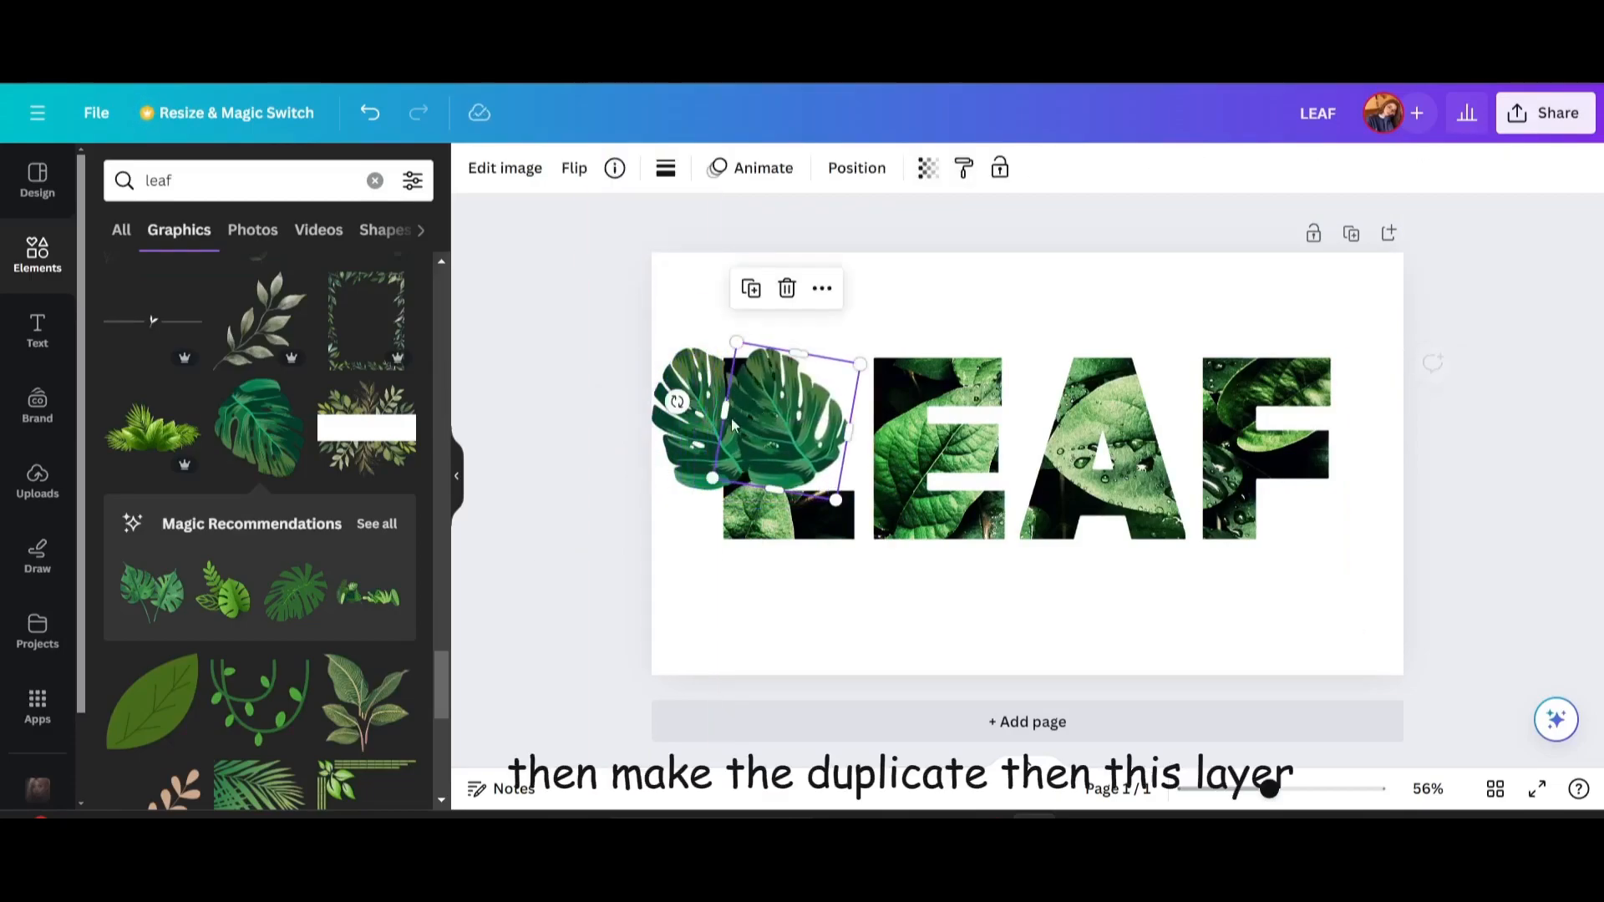
right_click(746, 401)
mouse_move(795, 354)
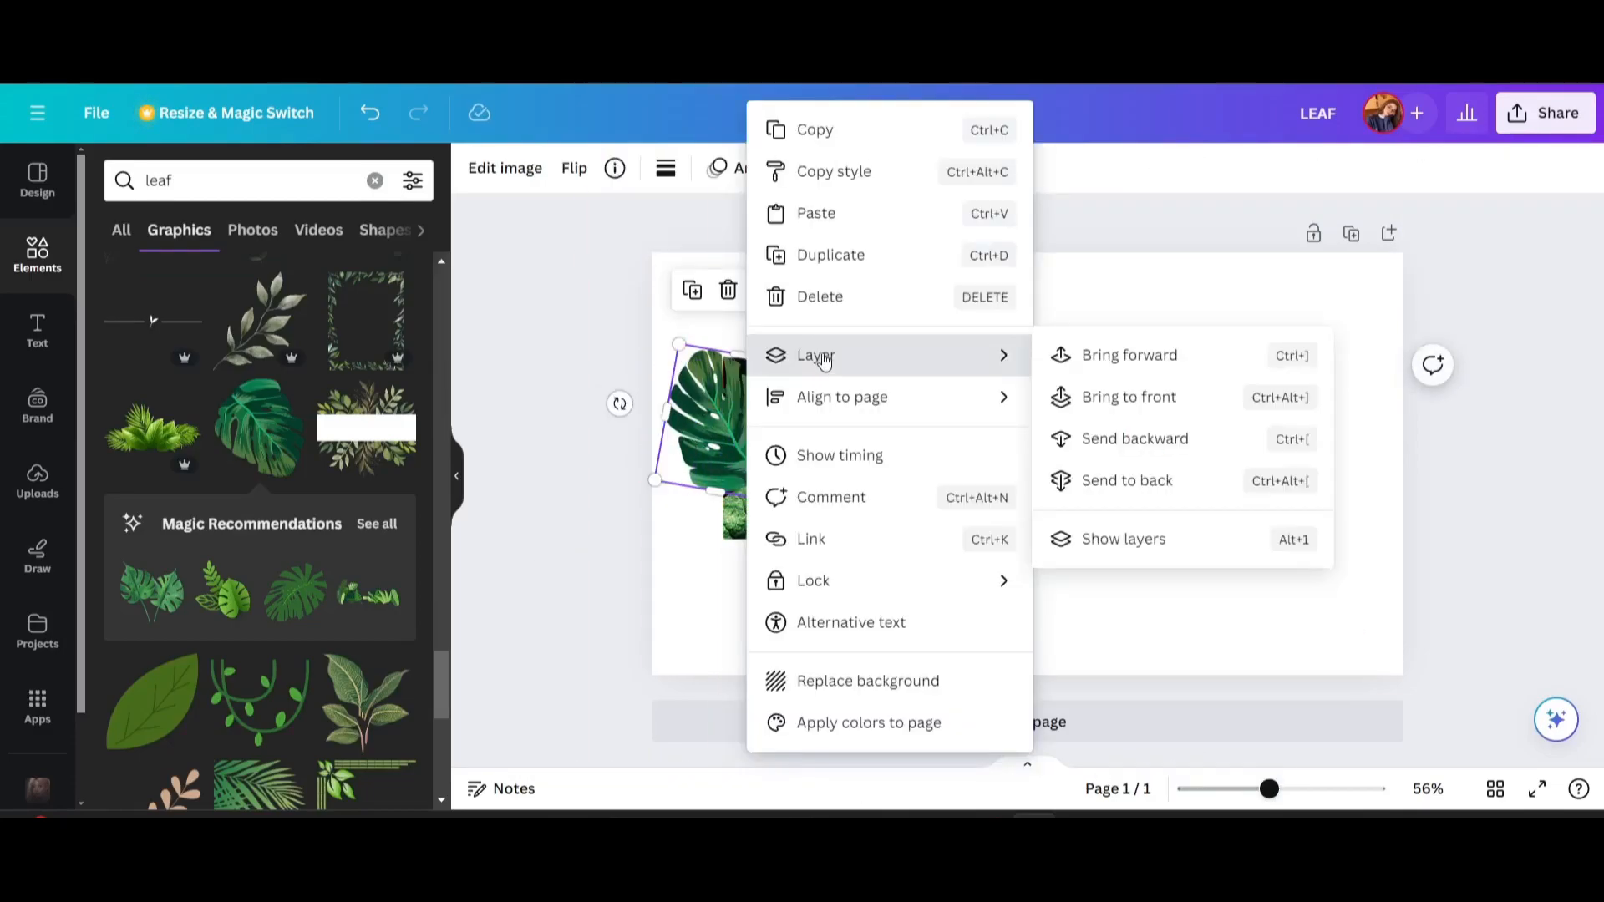
left_click(1140, 436)
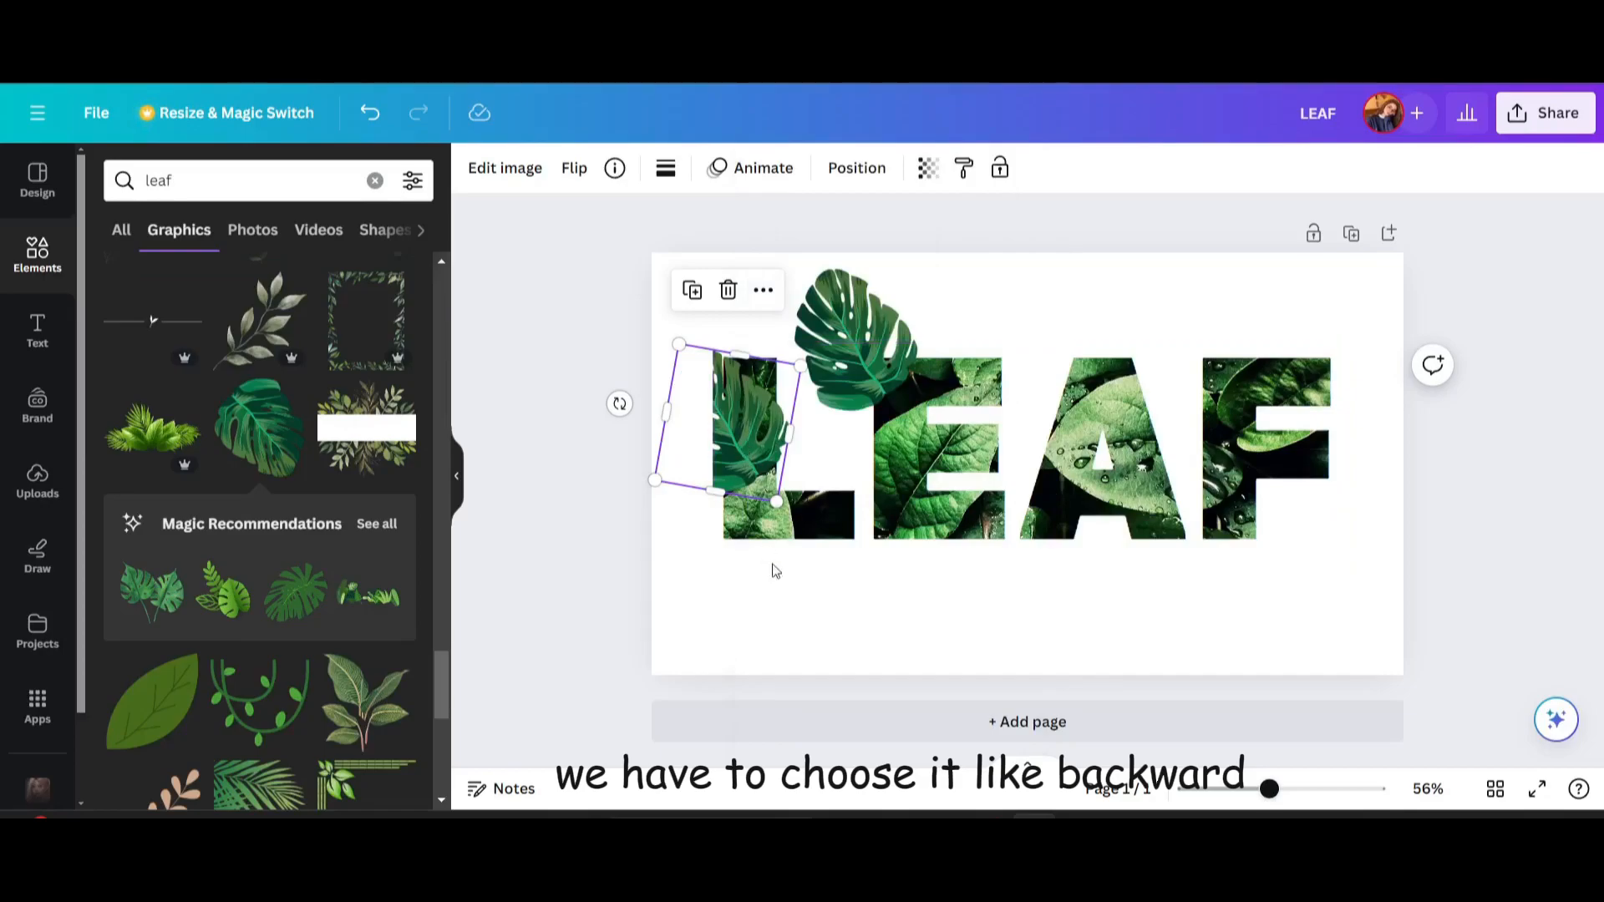
- Align the front monstera copy exactly over the rear one and crop it to the part outside the L's left edge
left_click(852, 347)
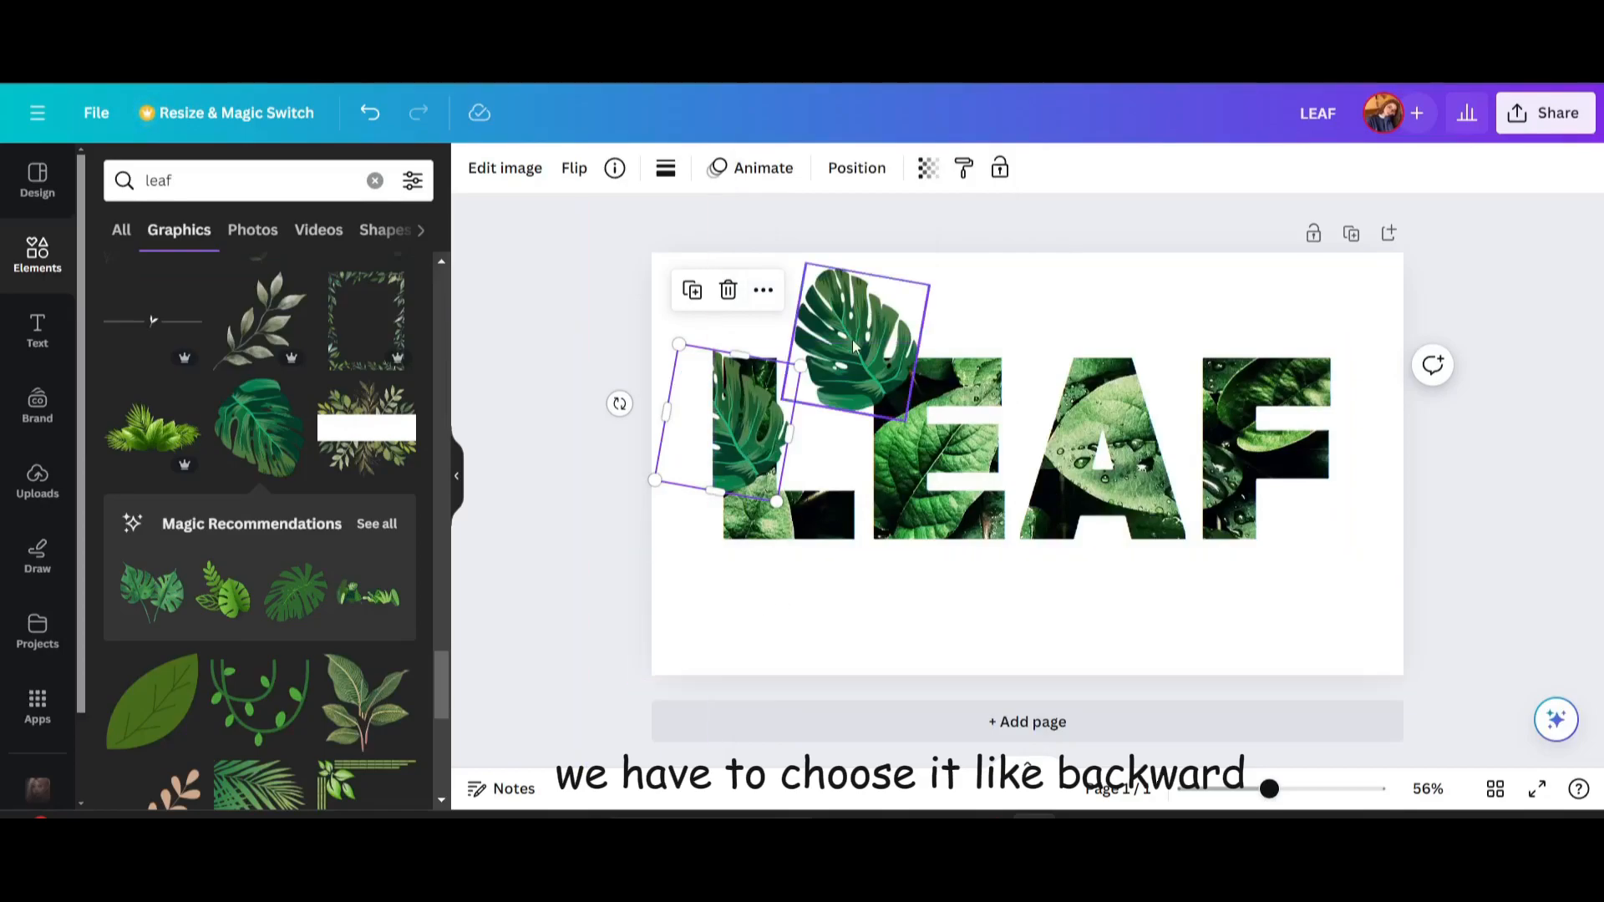
left_click_drag(852, 347, 728, 425)
left_click(887, 300)
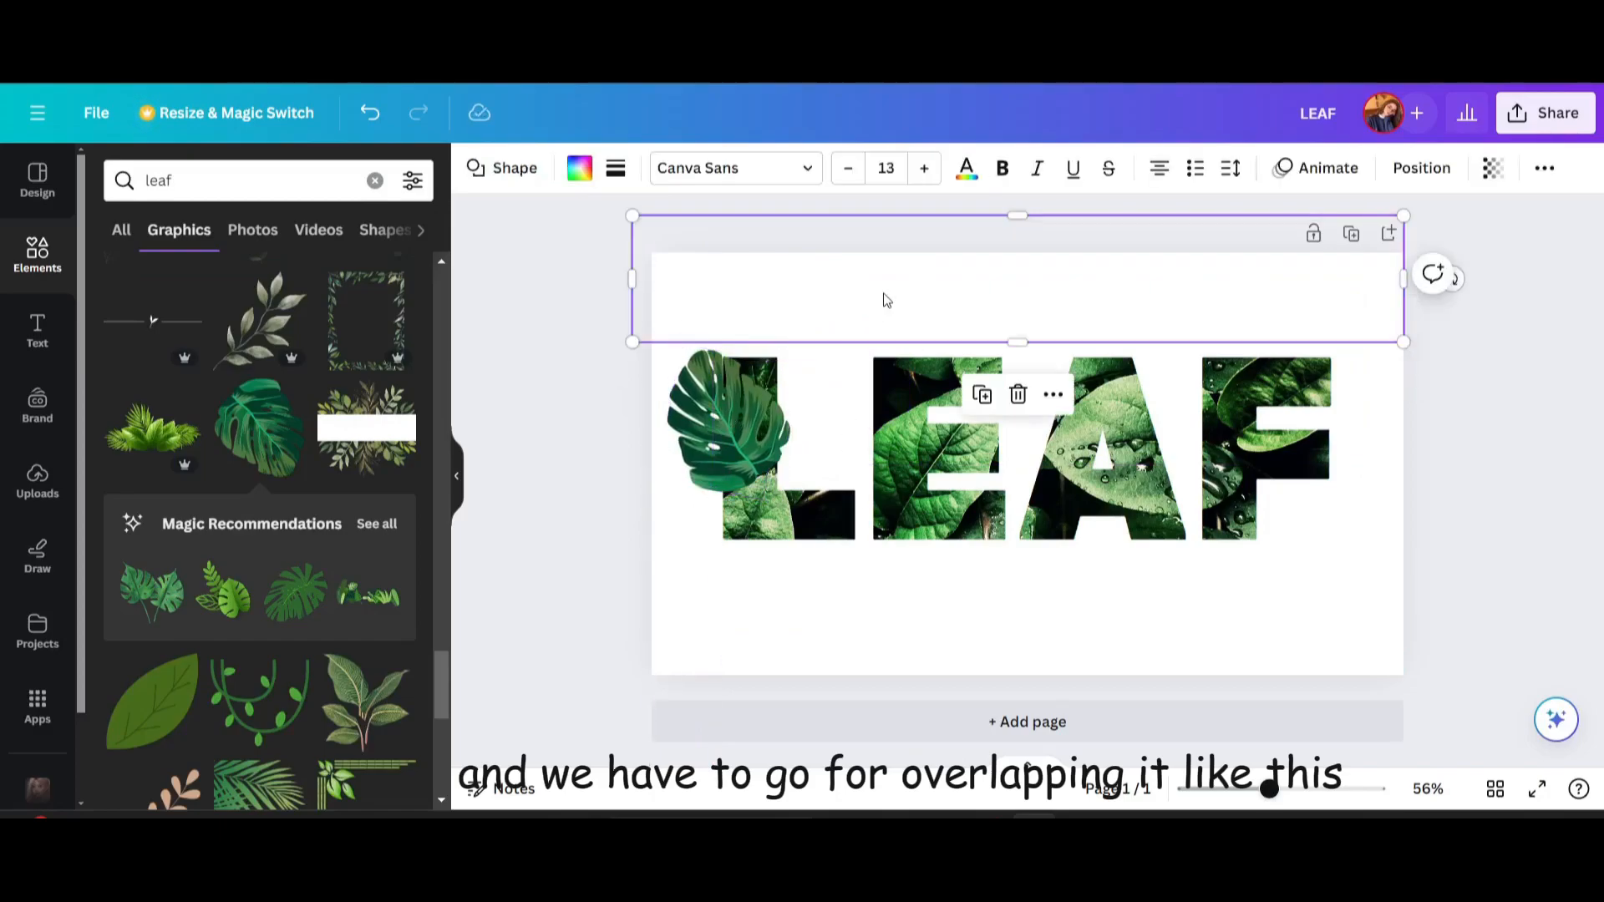
mouse_move(748, 442)
left_mouse_down()
mouse_move(774, 438)
mouse_move(746, 451)
mouse_move(715, 416)
mouse_move(731, 420)
left_mouse_up()
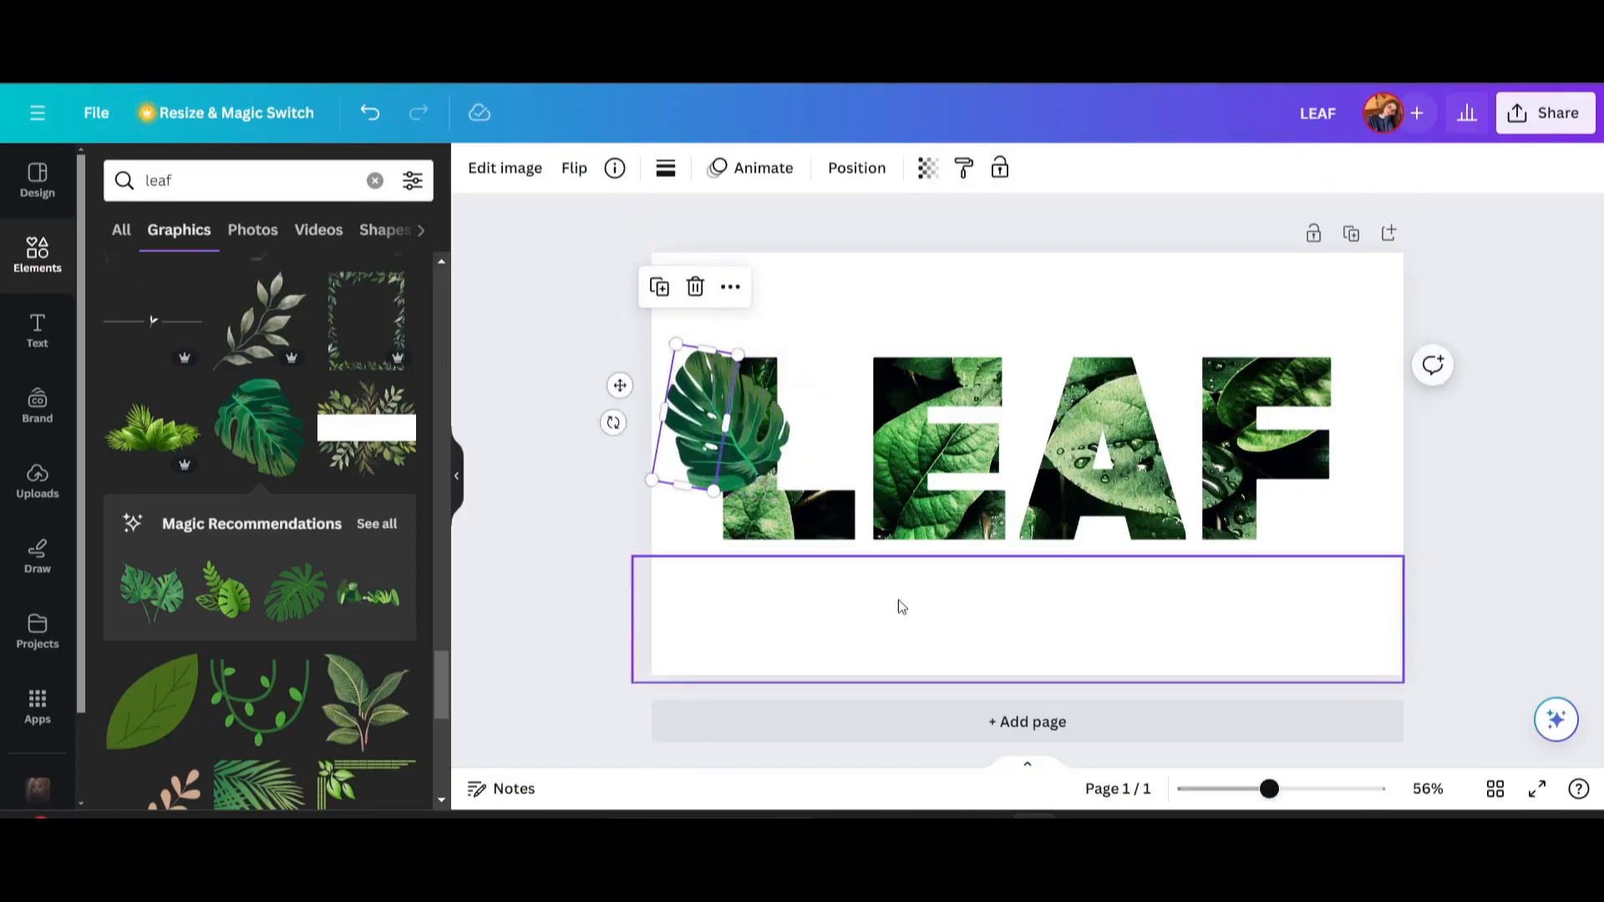
left_click(516, 535)
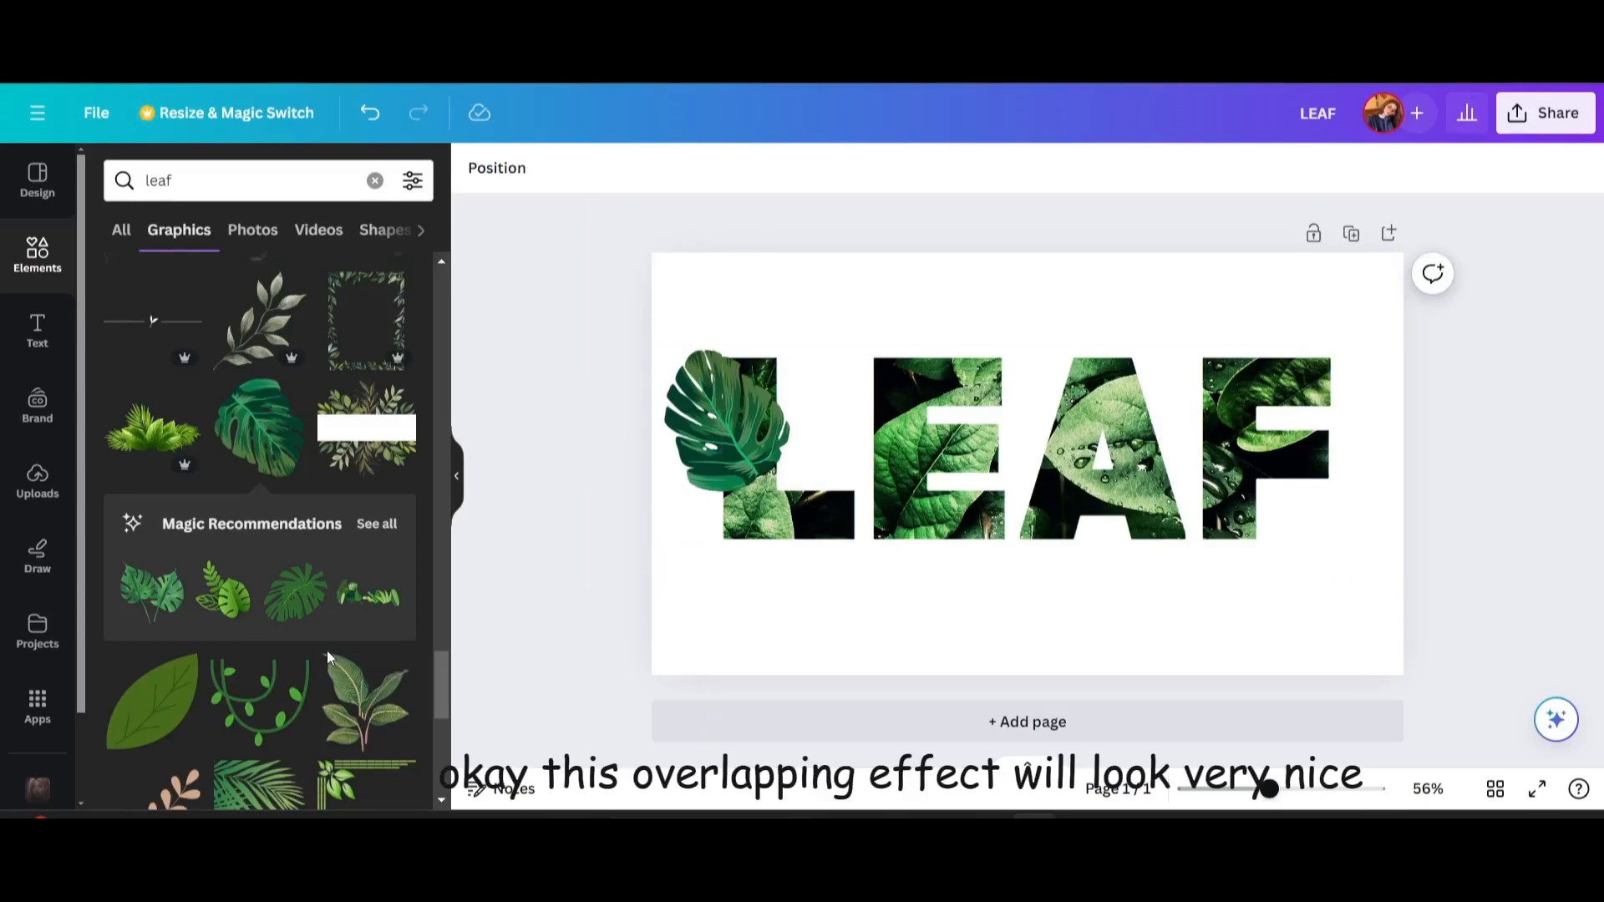
scroll(313, 627, "down", 1)
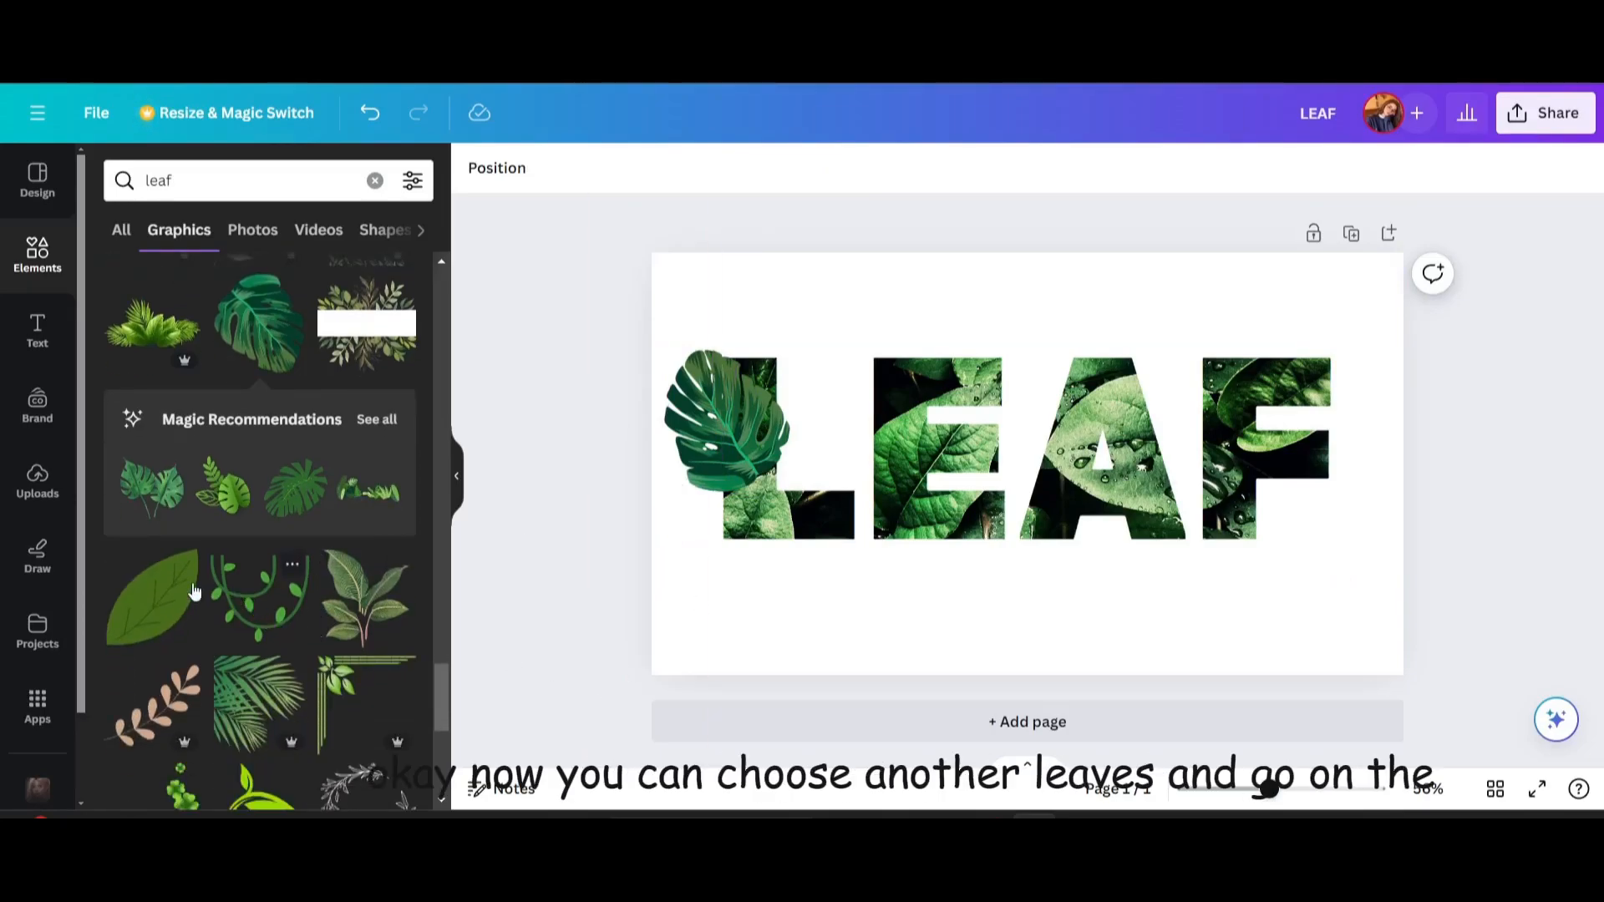
left_click(170, 594)
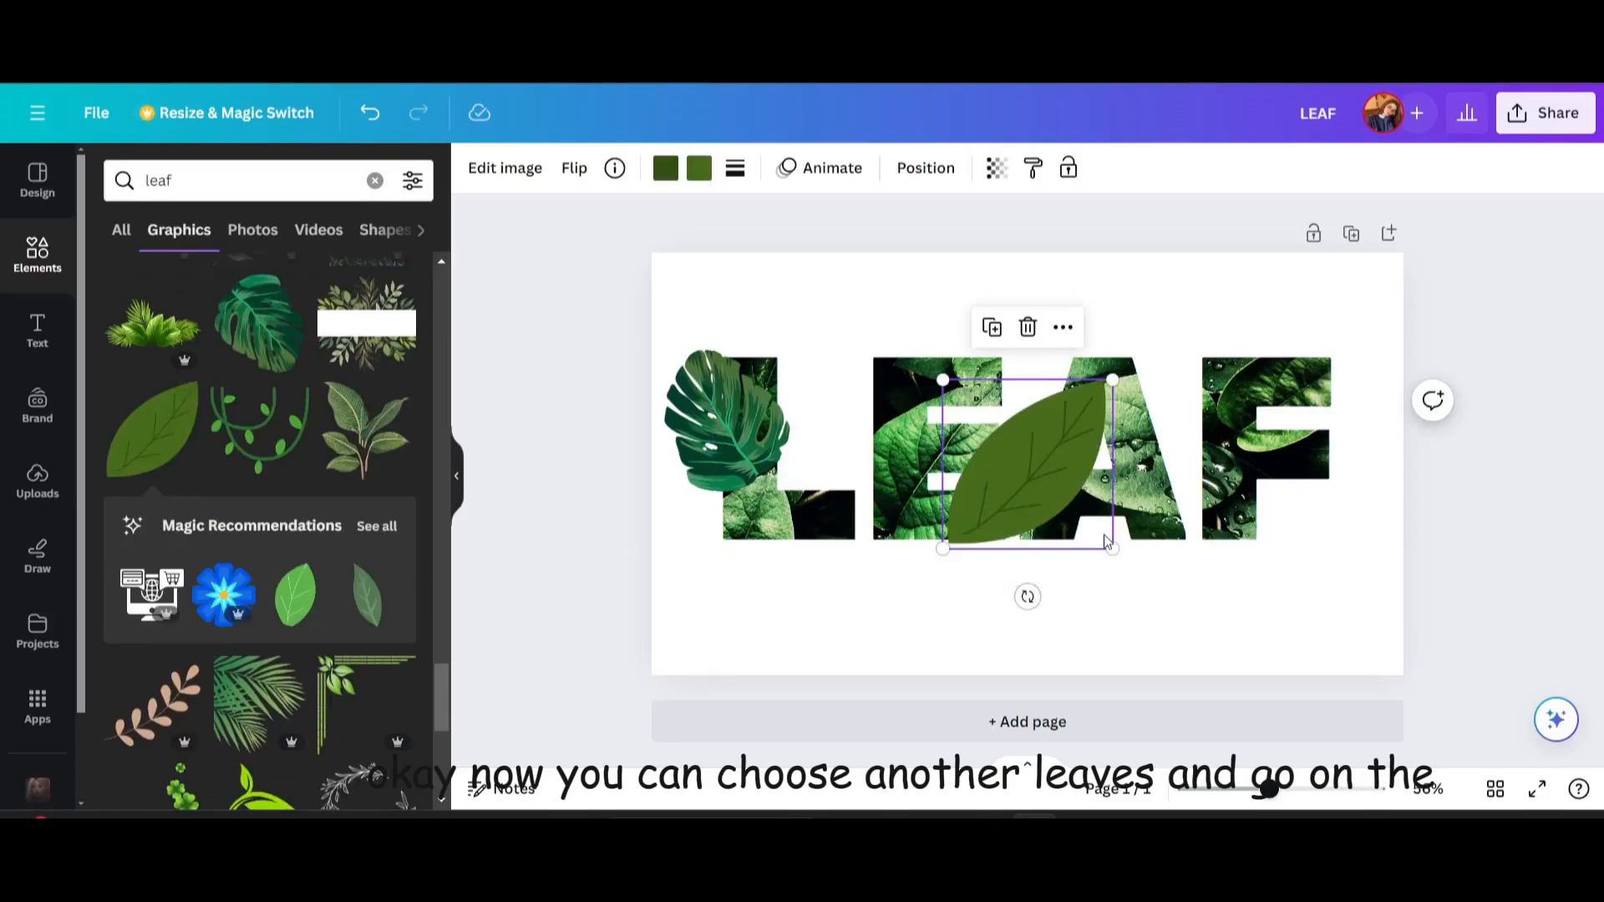
left_click(1117, 541)
left_click_drag(1067, 501, 1096, 512)
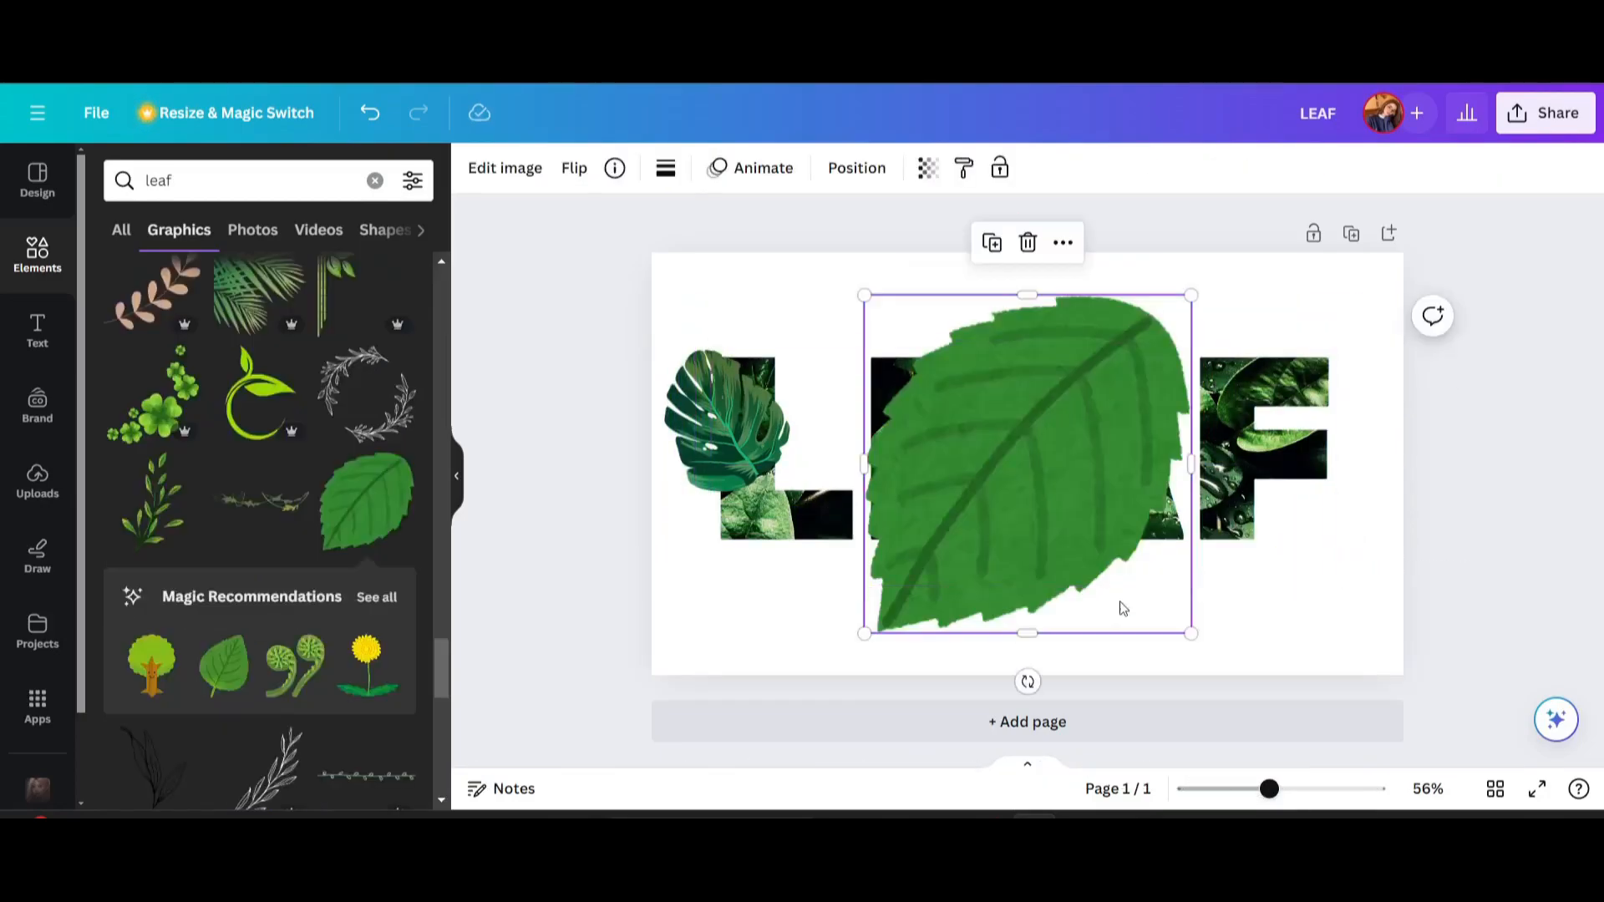
- Shrink the serrated leaf onto the E's upper-left corner, with one copy sent backward and the front copy cropped to the E's left edge
left_click_drag(1192, 633, 1009, 365)
left_click(866, 304)
right_click(920, 393)
mouse_move(991, 355)
left_click(1304, 441)
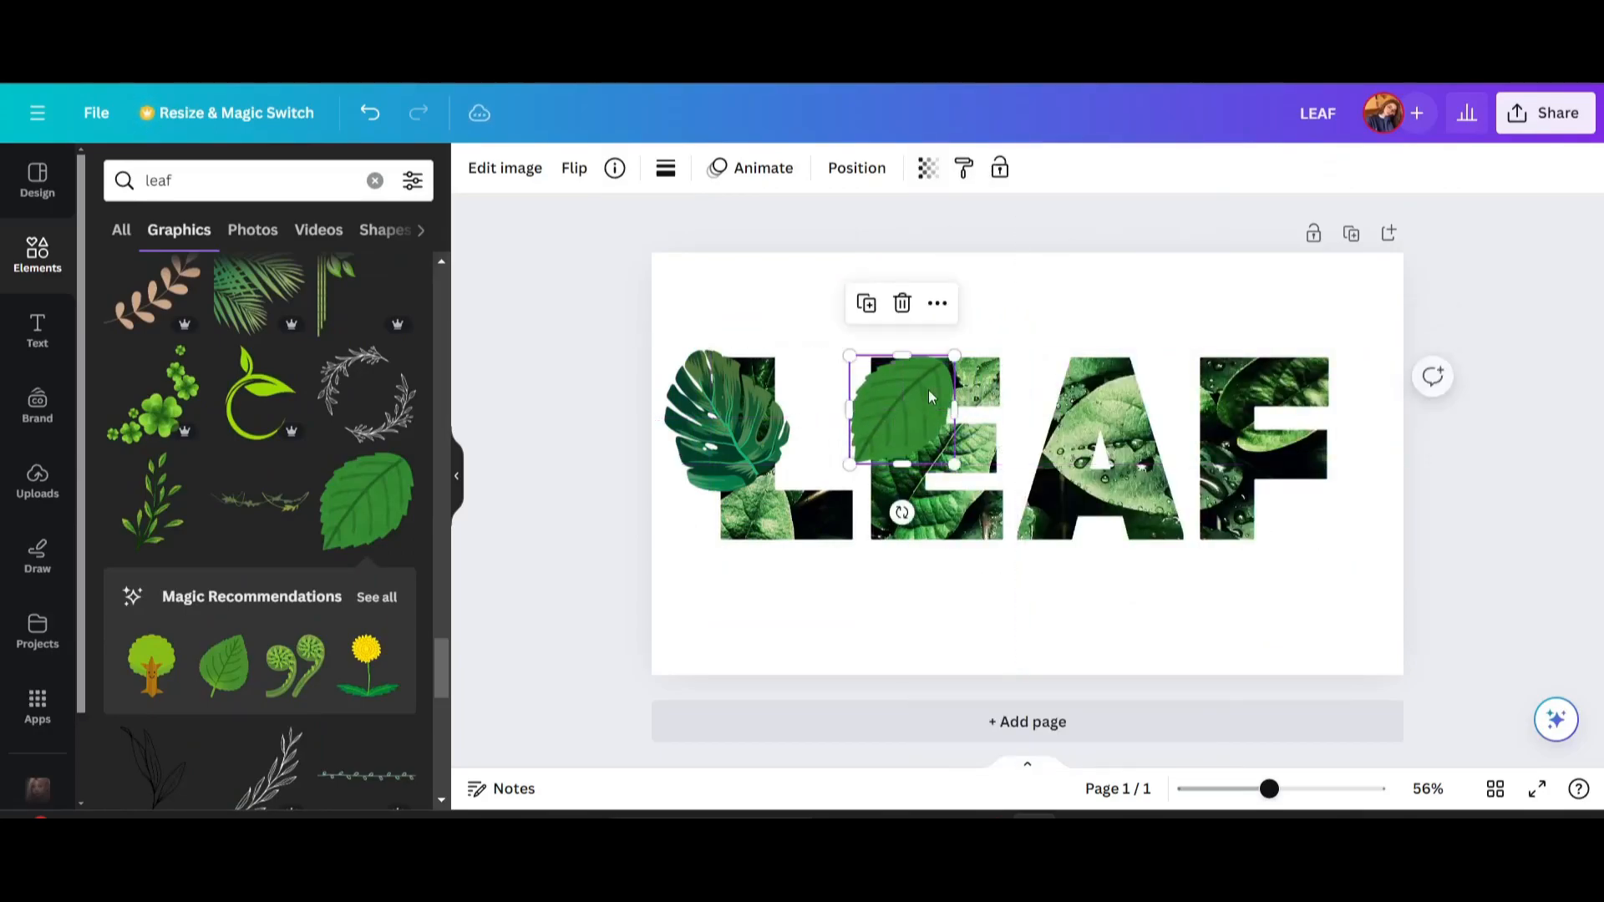
left_click_drag(954, 408, 872, 431)
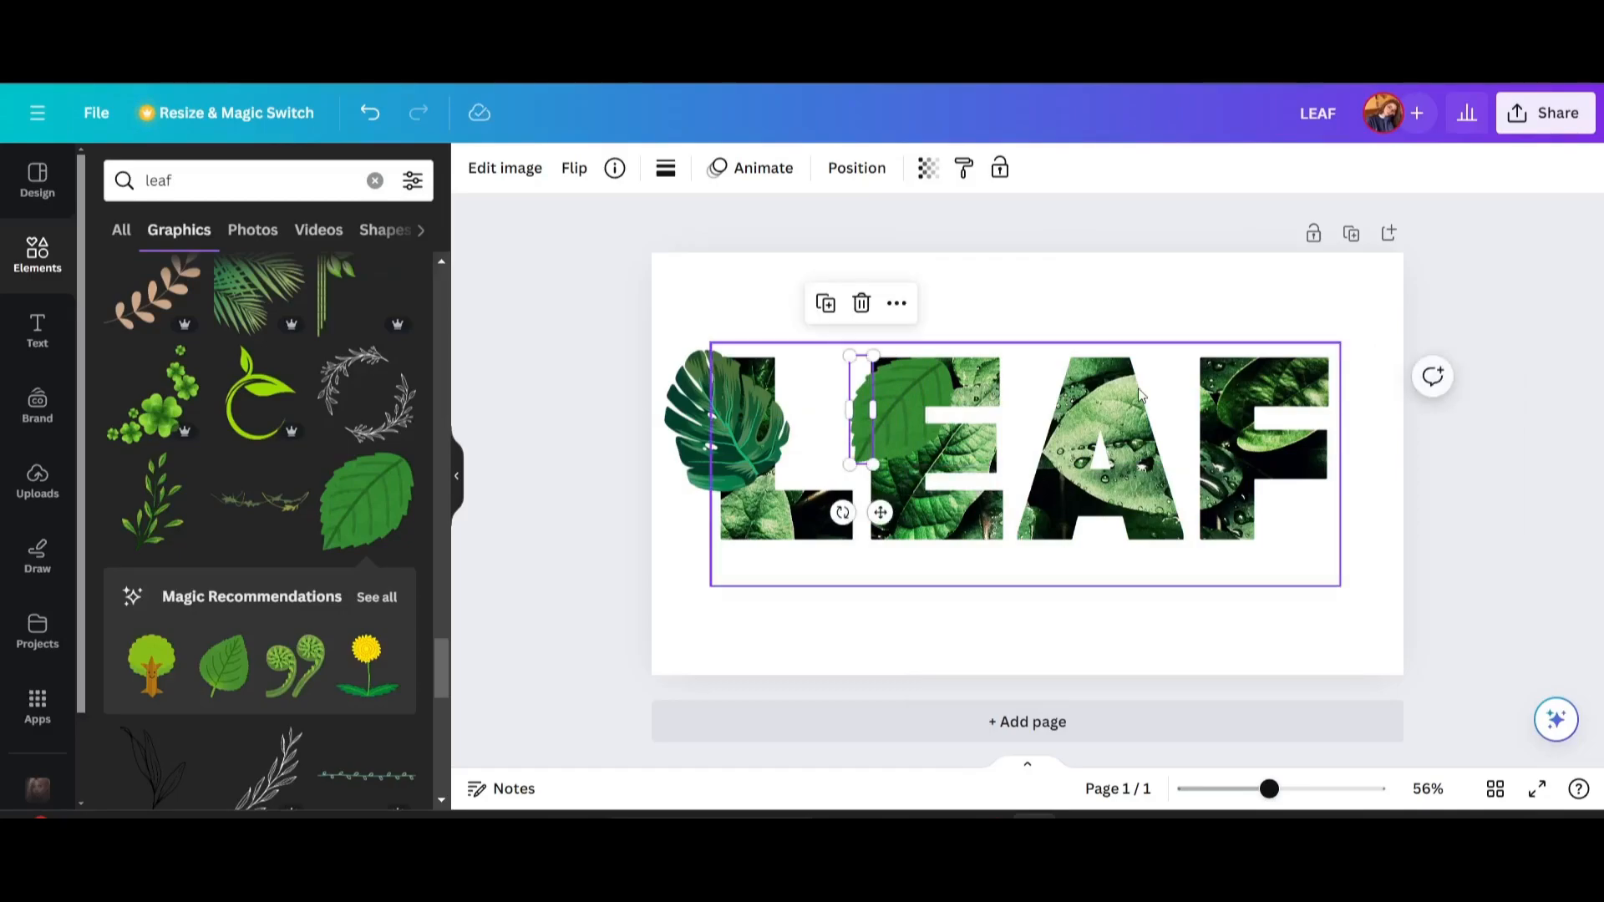
left_click(573, 497)
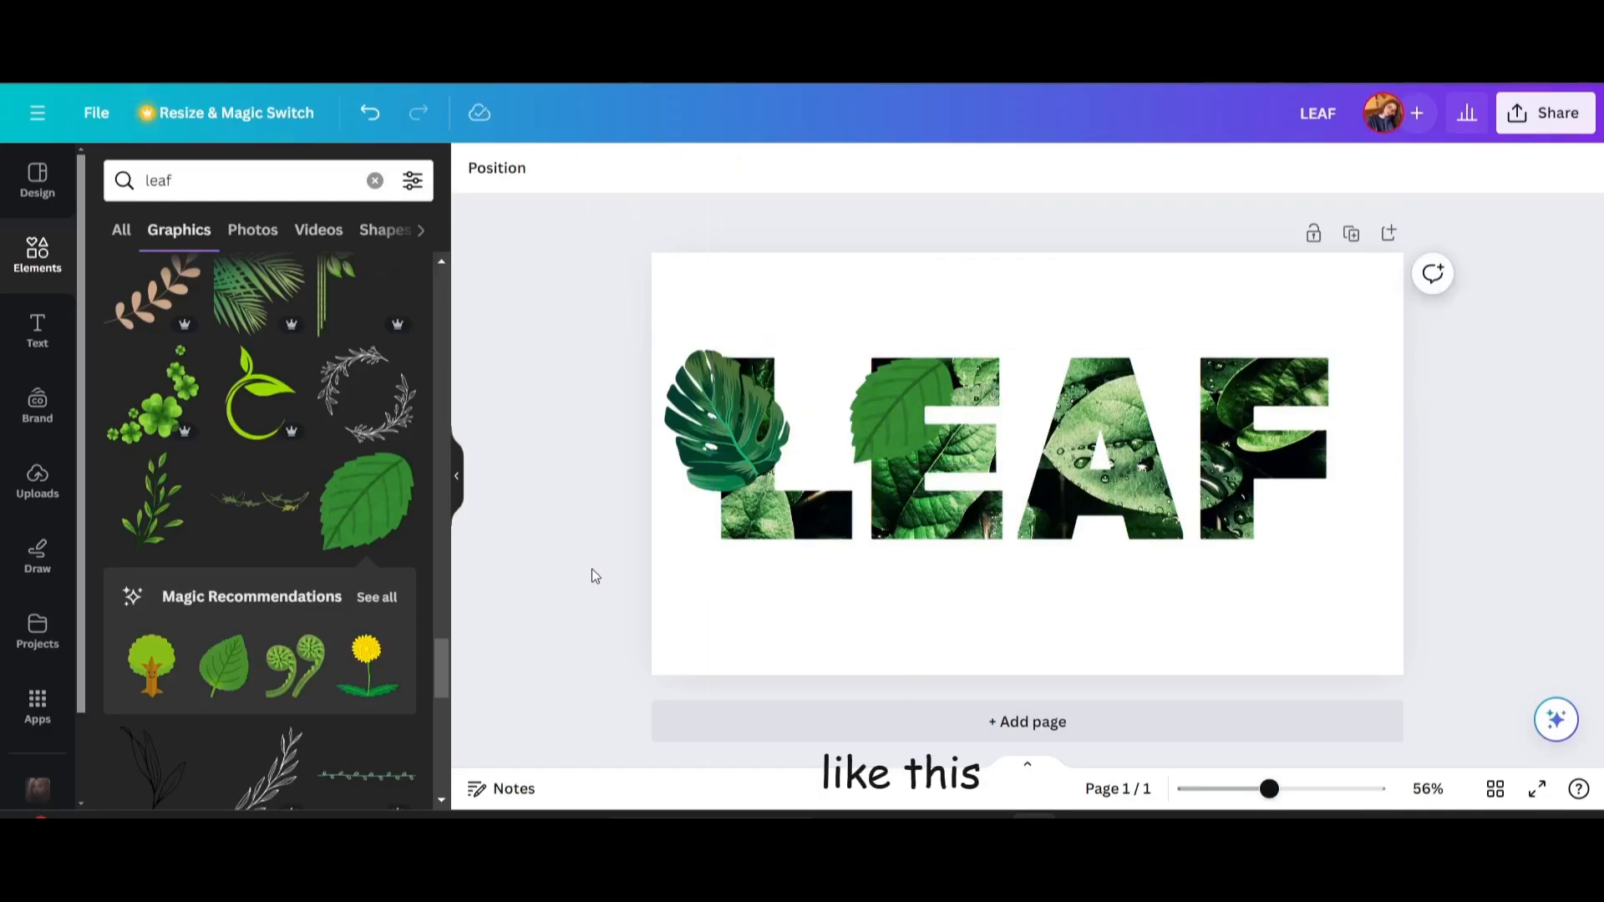
- Add the upright leafy branch graphic, shrink it, rotate it slightly and position it over the letter A
left_click(169, 482)
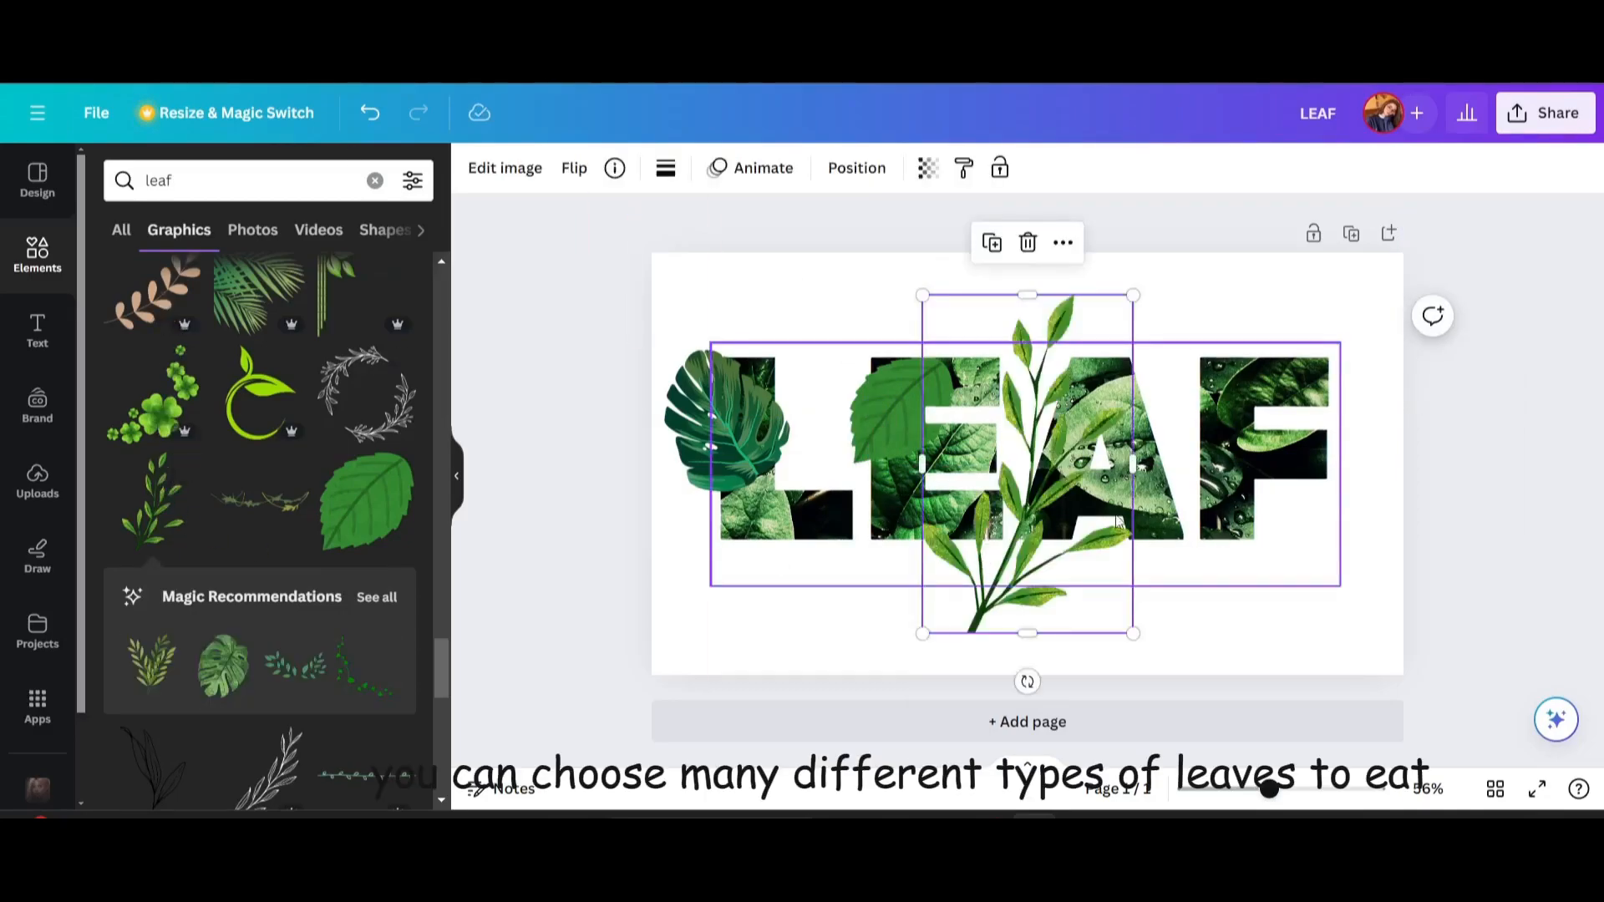
left_click_drag(1134, 635, 1021, 521)
left_click_drag(996, 451, 1092, 472)
left_click_drag(1019, 316, 980, 246)
left_click_drag(1061, 407, 1076, 425)
- Duplicate the leafy branch, send the original backward behind the text and lay the copy over it on the A
left_click(1052, 598)
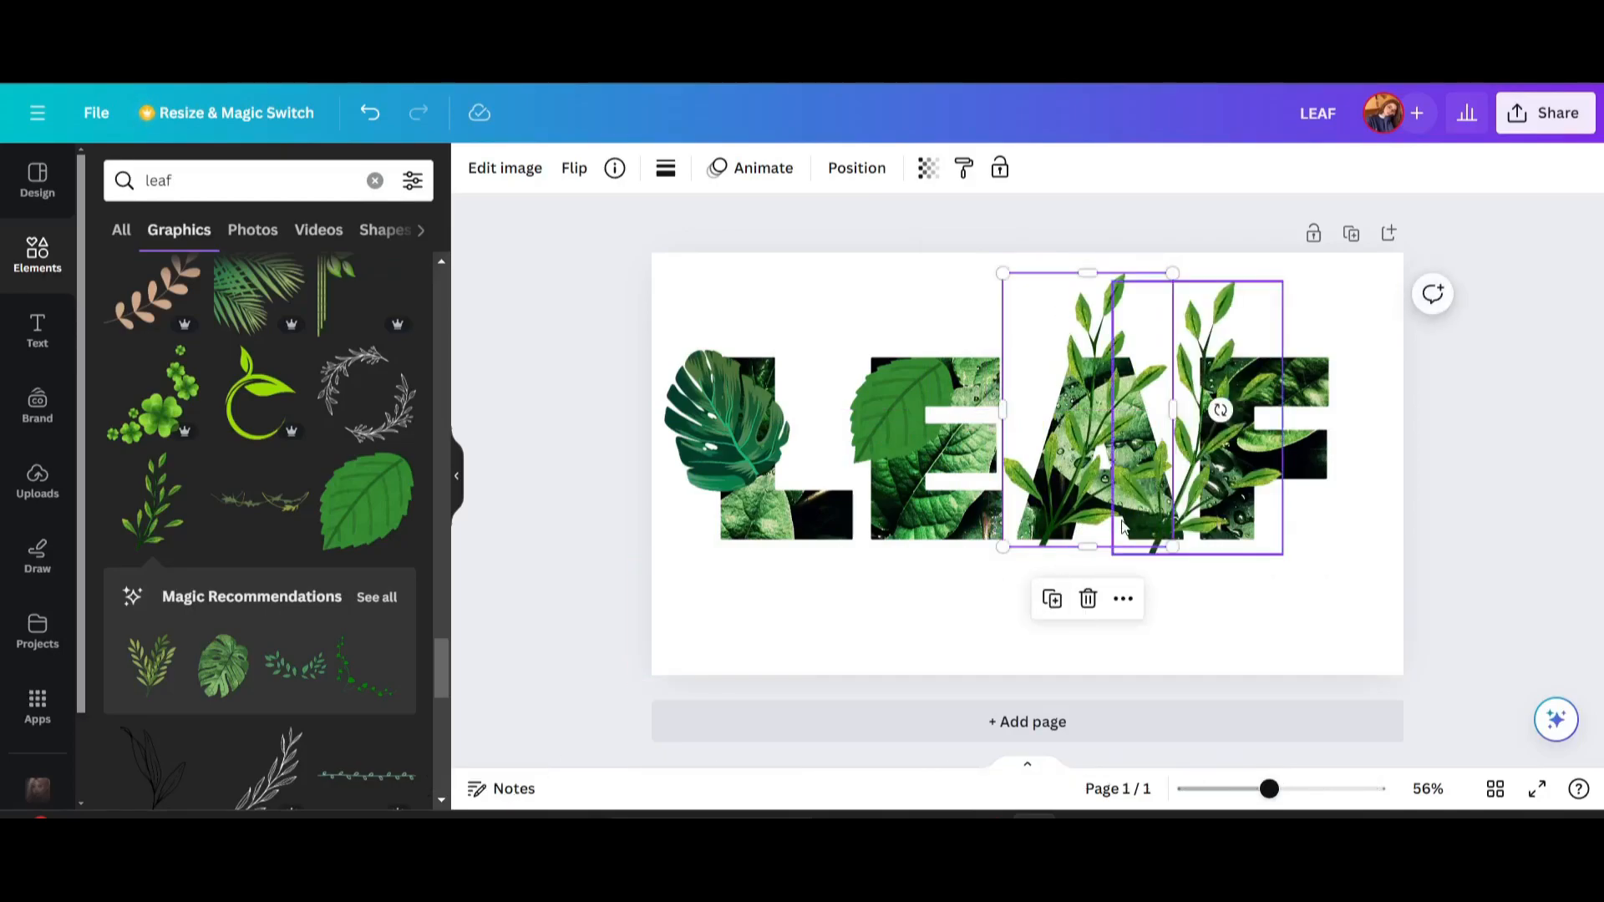
left_click(1124, 601)
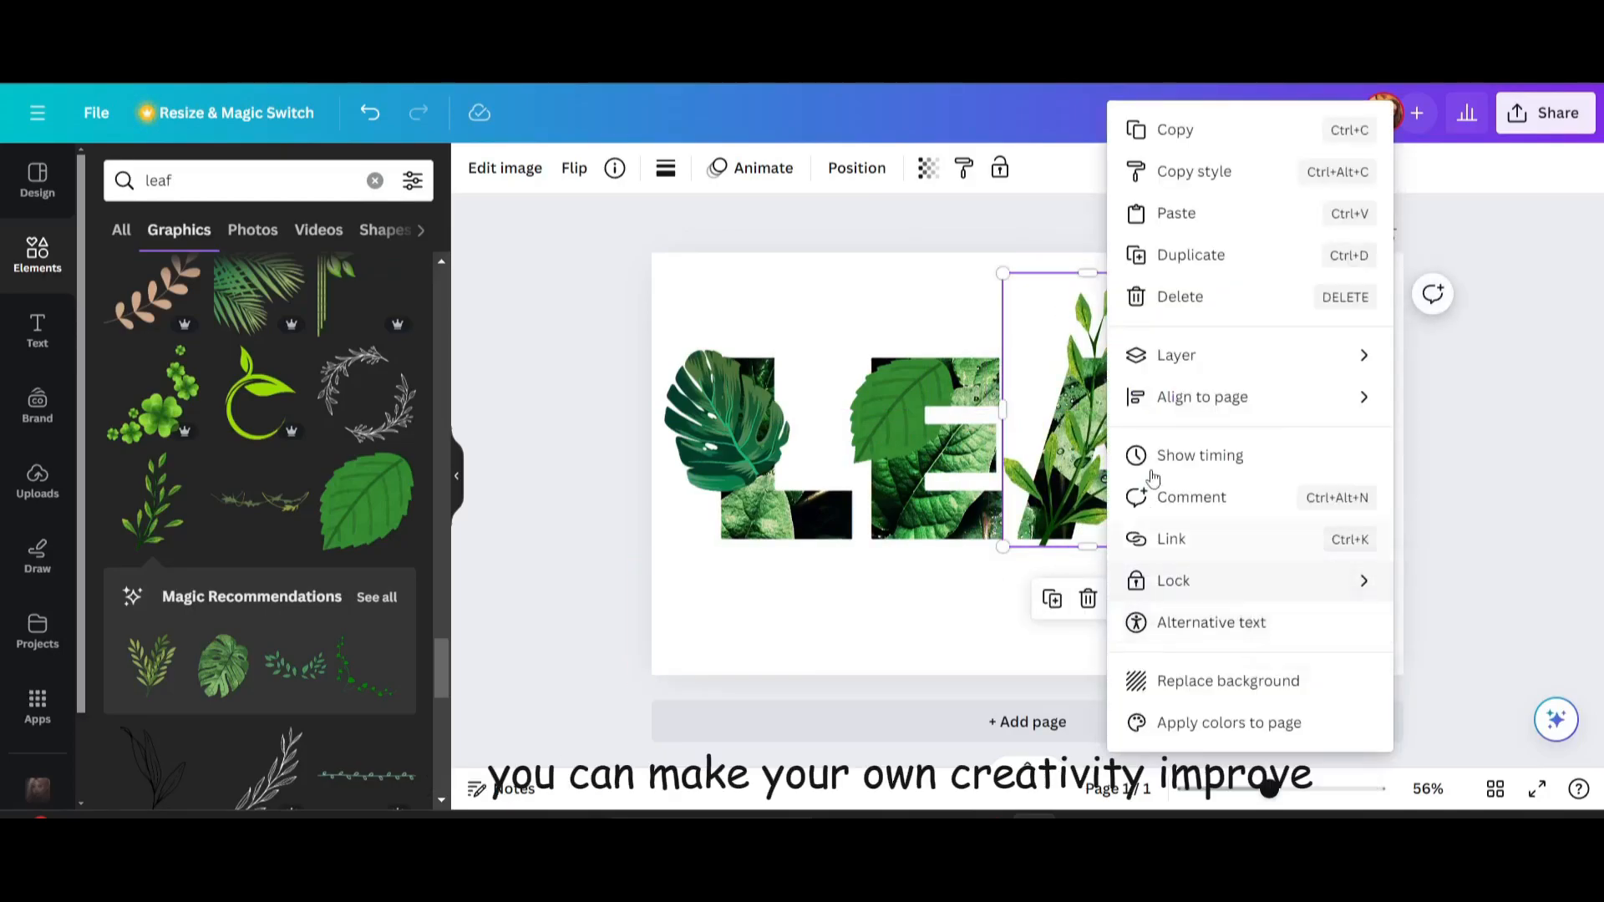
mouse_move(1253, 354)
left_click(1347, 439)
left_click_drag(1178, 465, 1063, 446)
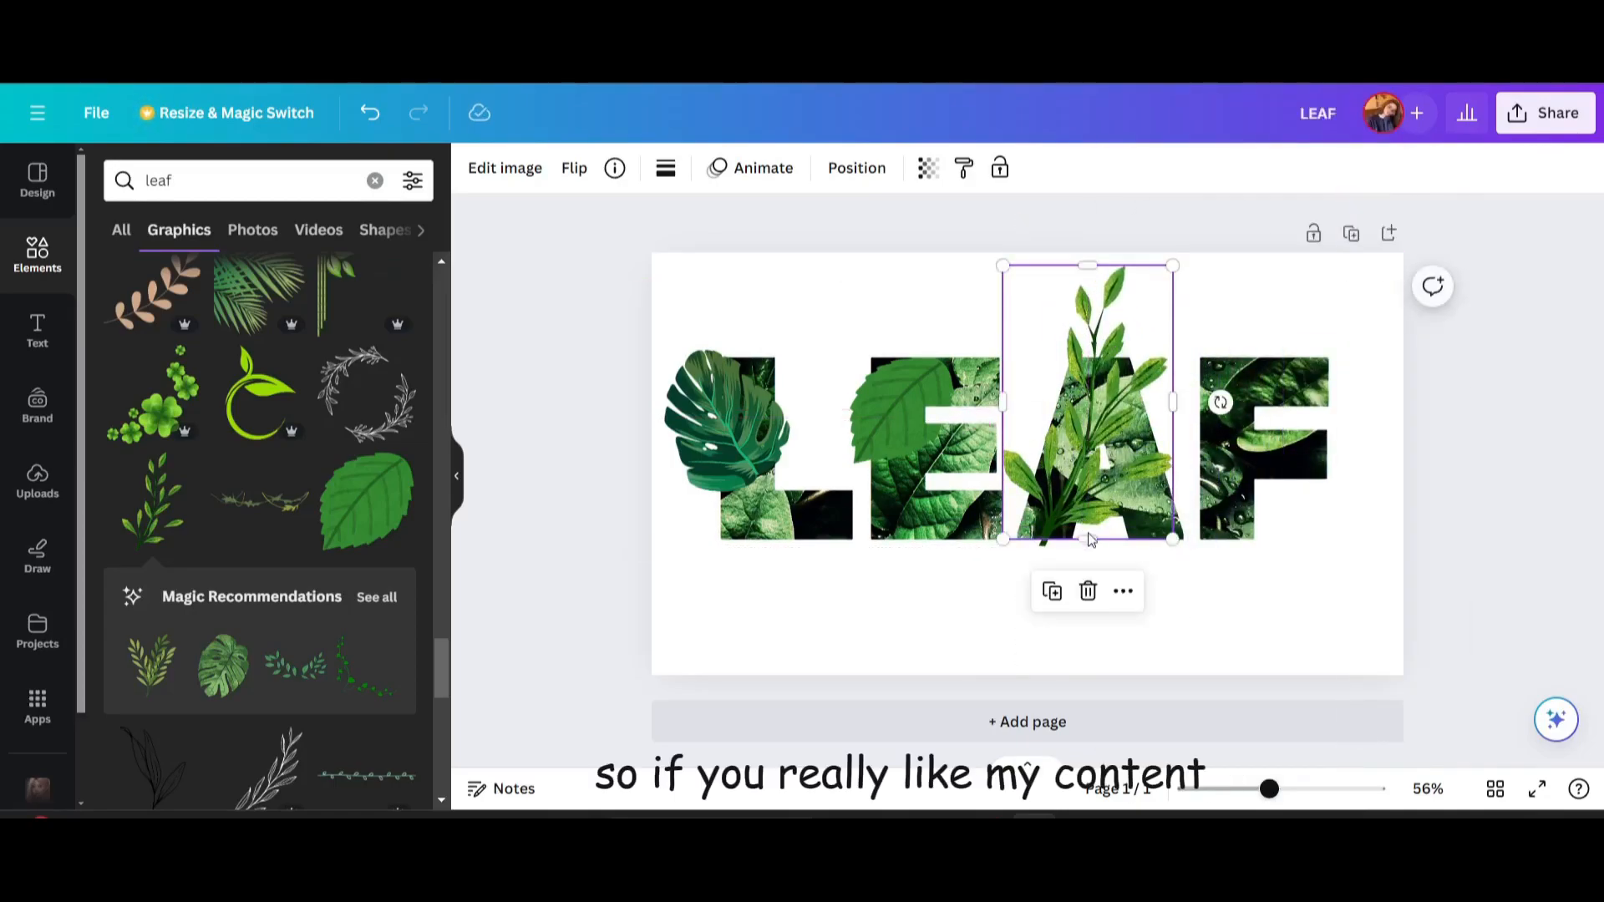
- Crop the front branch copy from below and both sides to only the tip rising above the A
left_click_drag(1087, 529, 1094, 350)
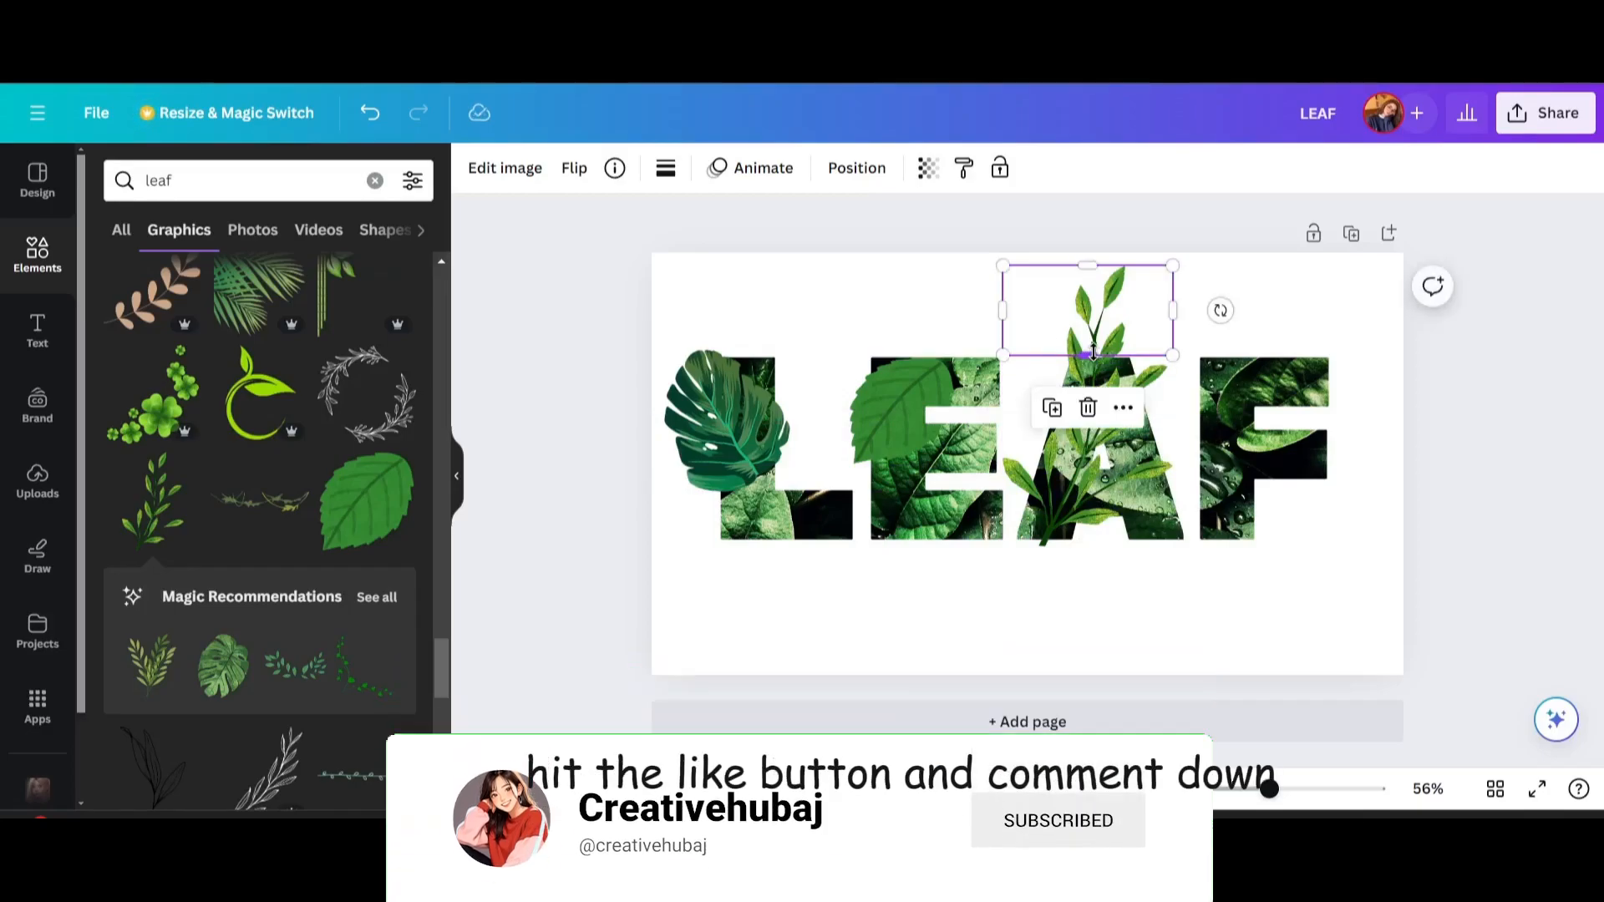
left_click_drag(1003, 310, 1052, 308)
left_click_drag(1172, 309, 1134, 308)
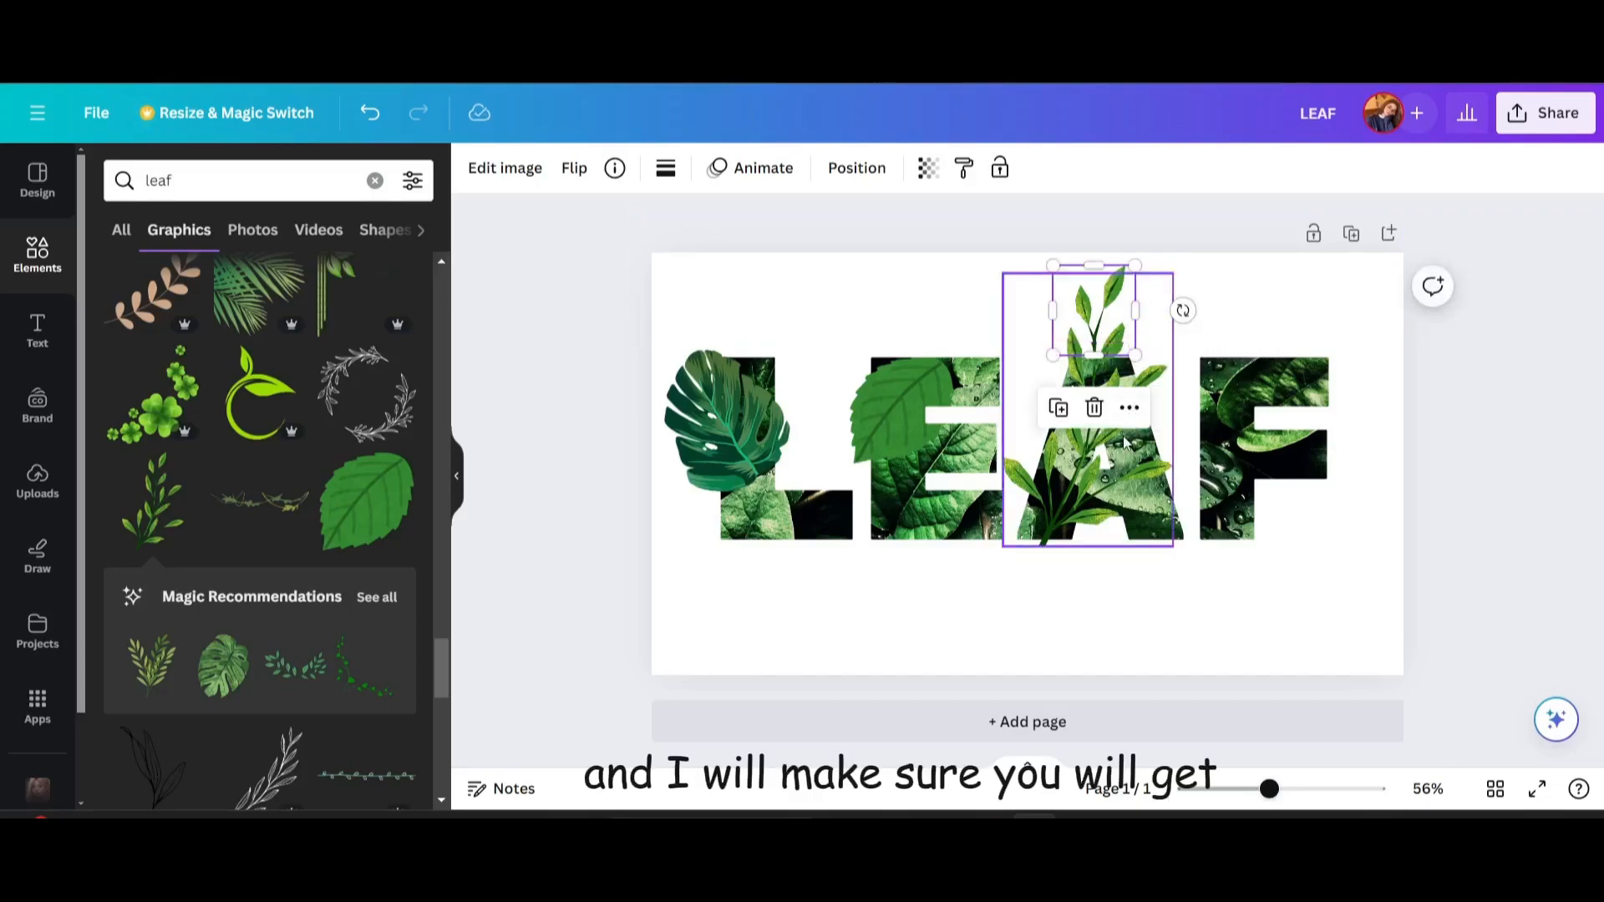
left_click(1472, 467)
- Add the green monstera leaf from the "leaf" photo results, shrink it and place it over the lower stem of the F
scroll(279, 483, "down", 5)
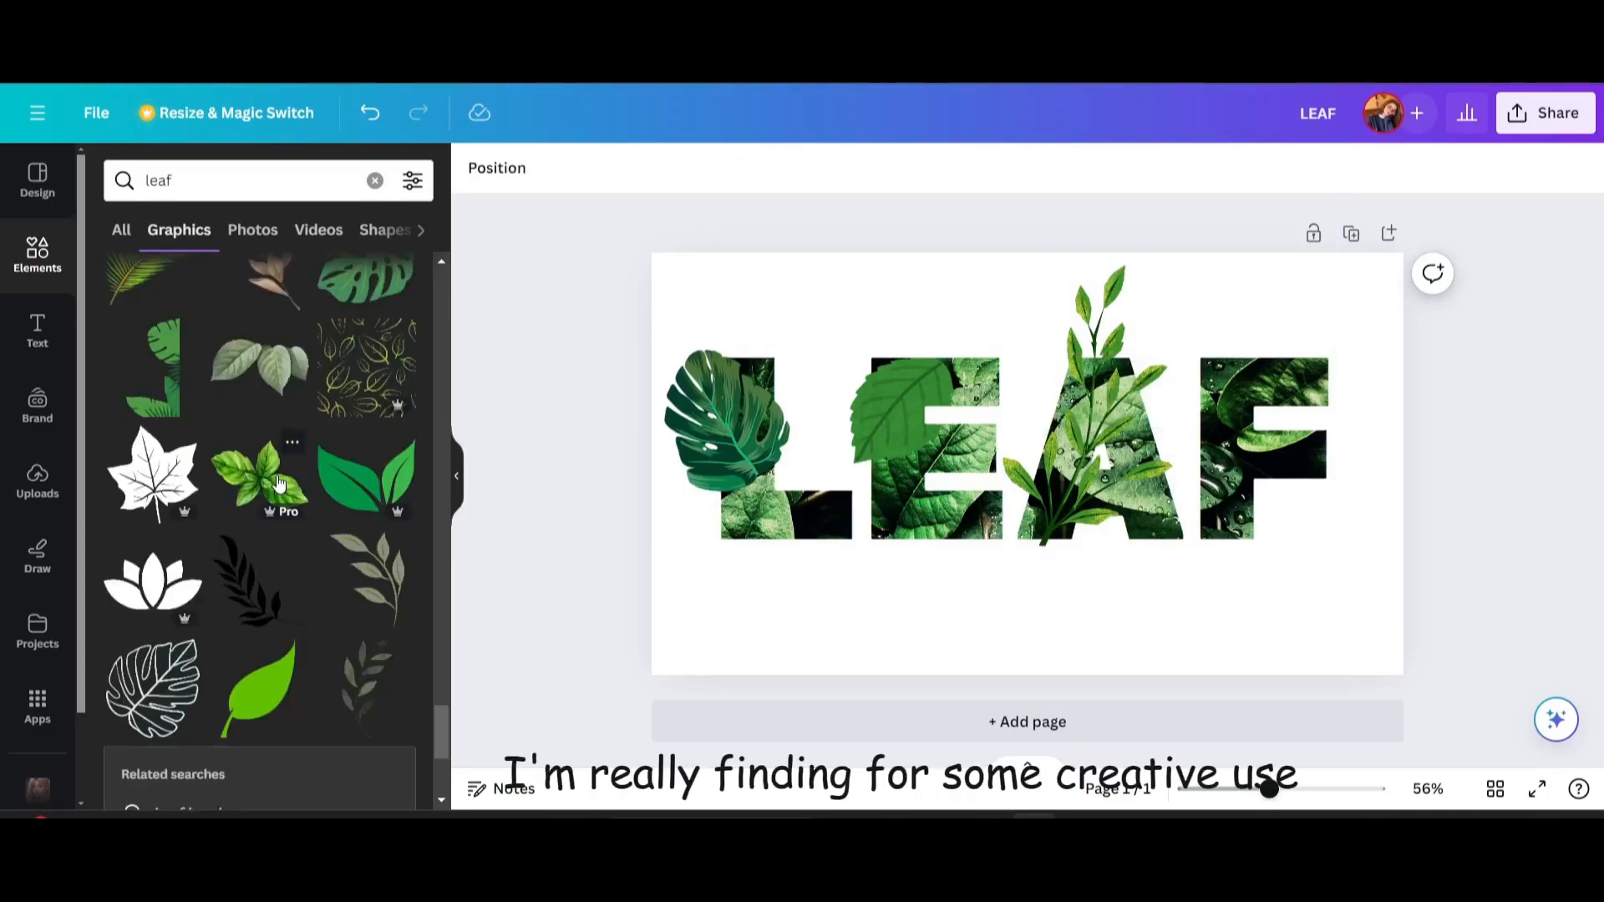
scroll(279, 483, "up", 1)
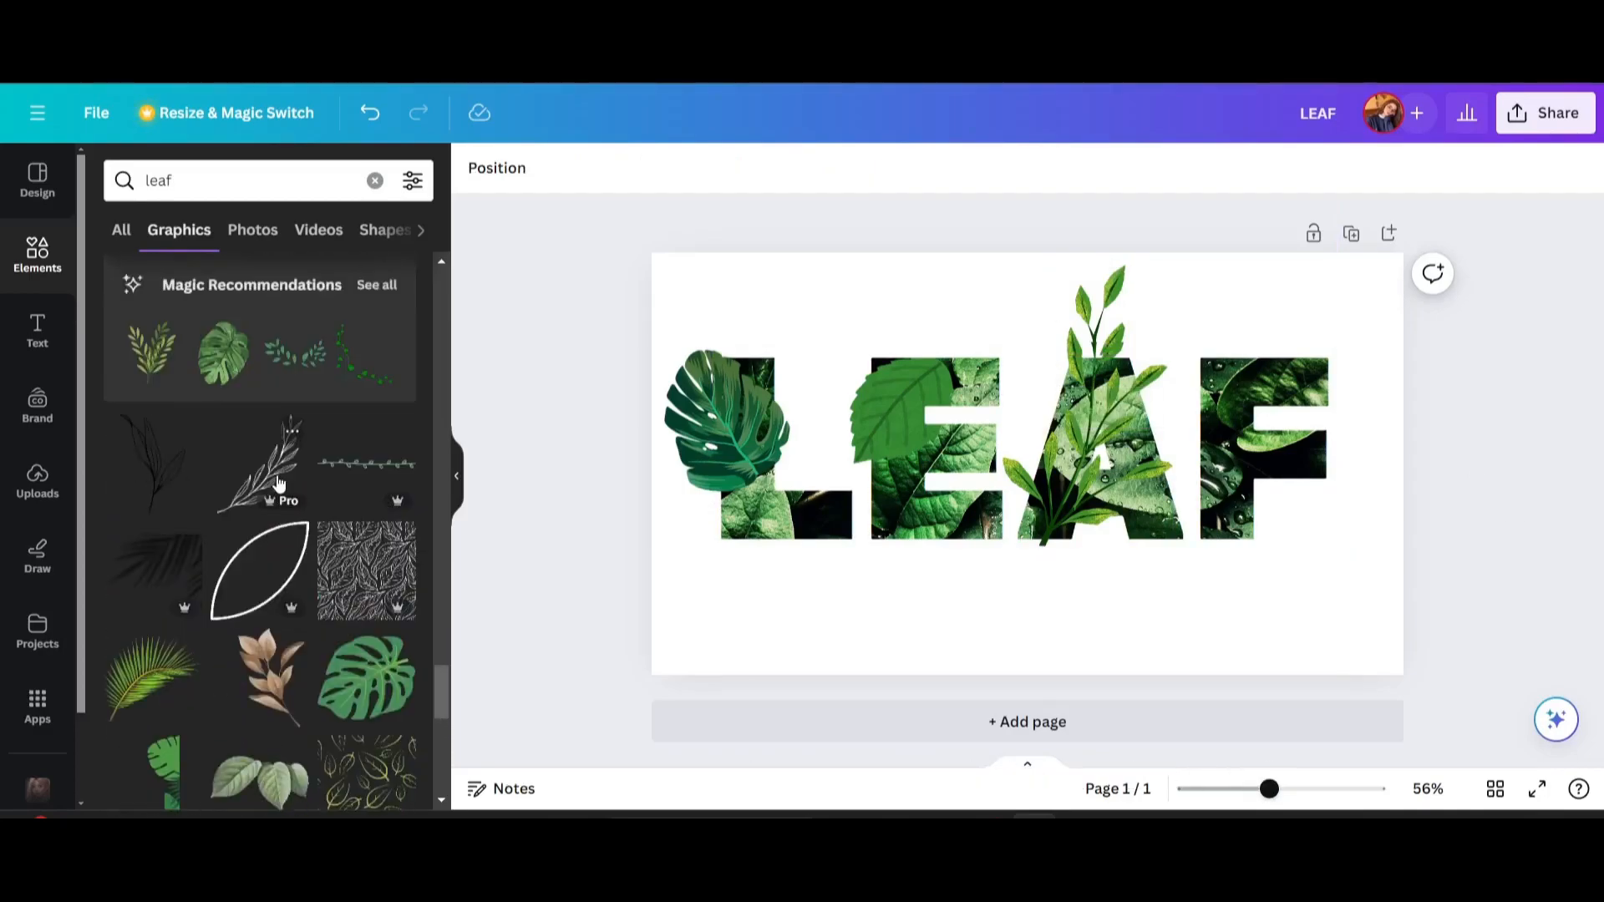
scroll(279, 483, "up", 3)
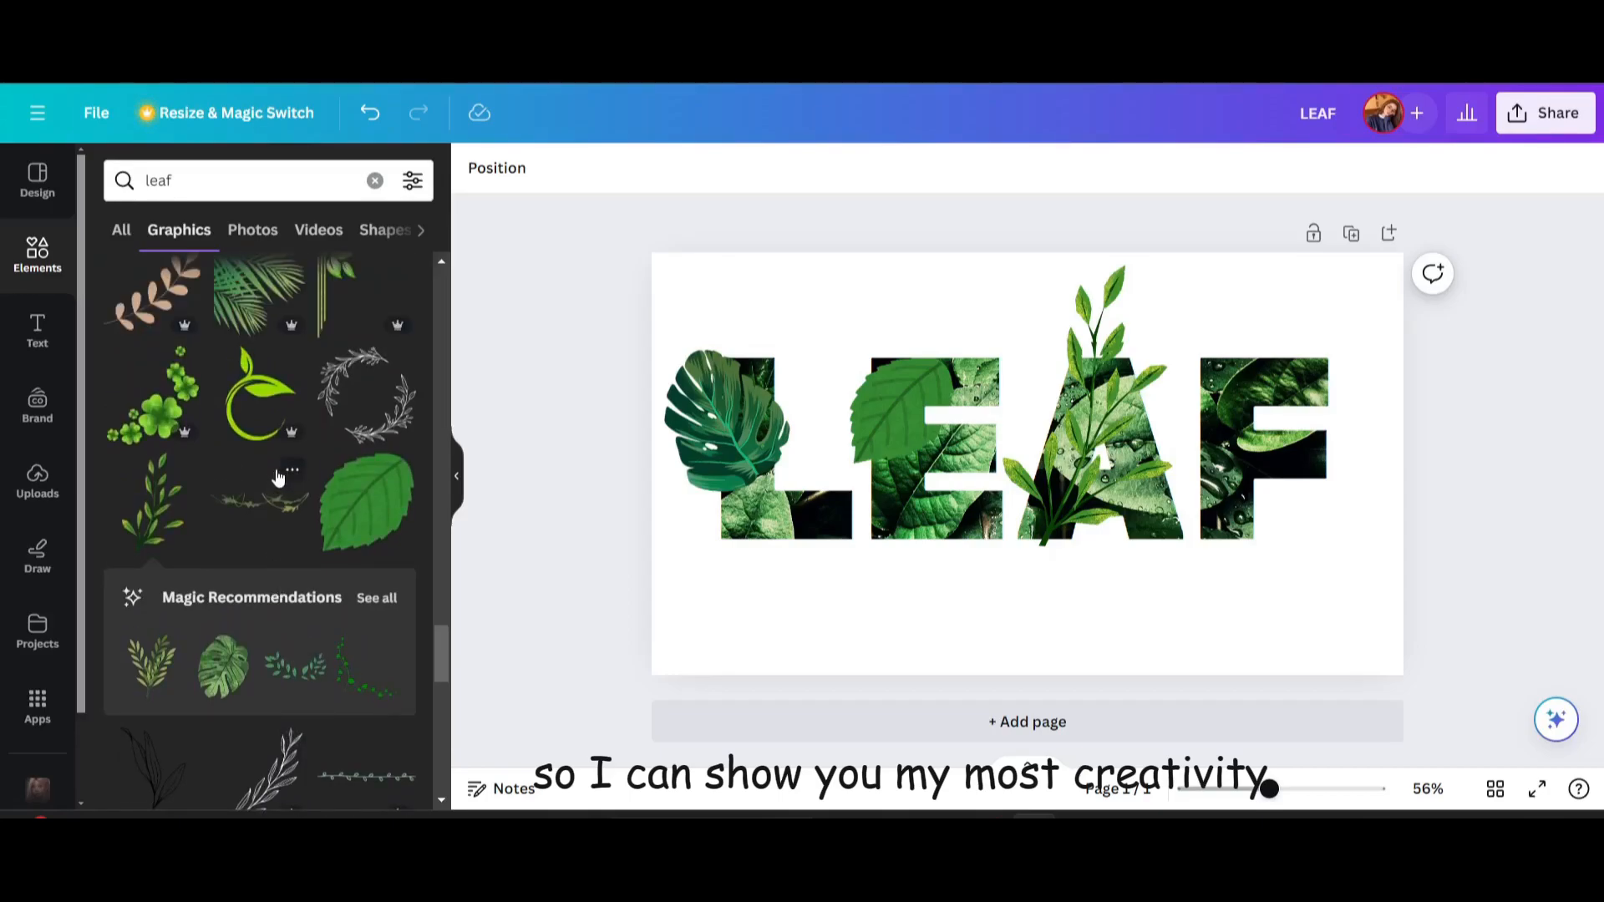
left_click(253, 230)
left_click(150, 341)
left_click_drag(1175, 631, 985, 405)
left_click_drag(931, 351, 1156, 443)
left_click_drag(1213, 511, 1240, 472)
- Duplicate the monstera leaf photo on the F and send the original backward behind the LEAF text
left_click(1195, 400)
left_click(1230, 511)
left_click(1263, 401)
mouse_move(1324, 359)
left_click(1374, 435)
left_click(1273, 358)
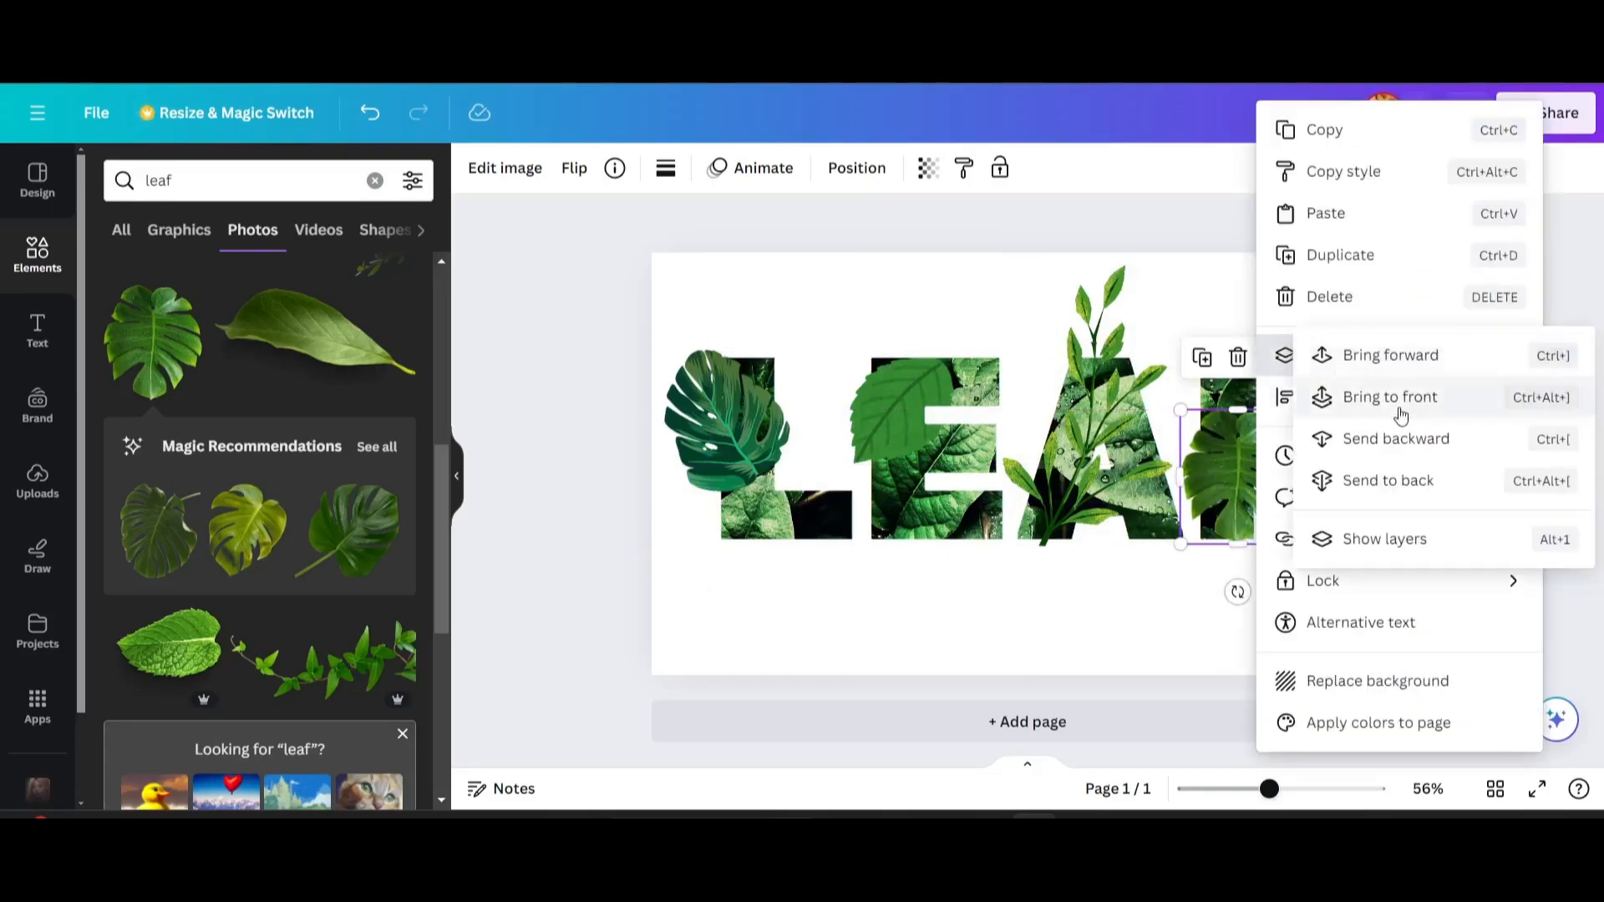
left_click(1396, 439)
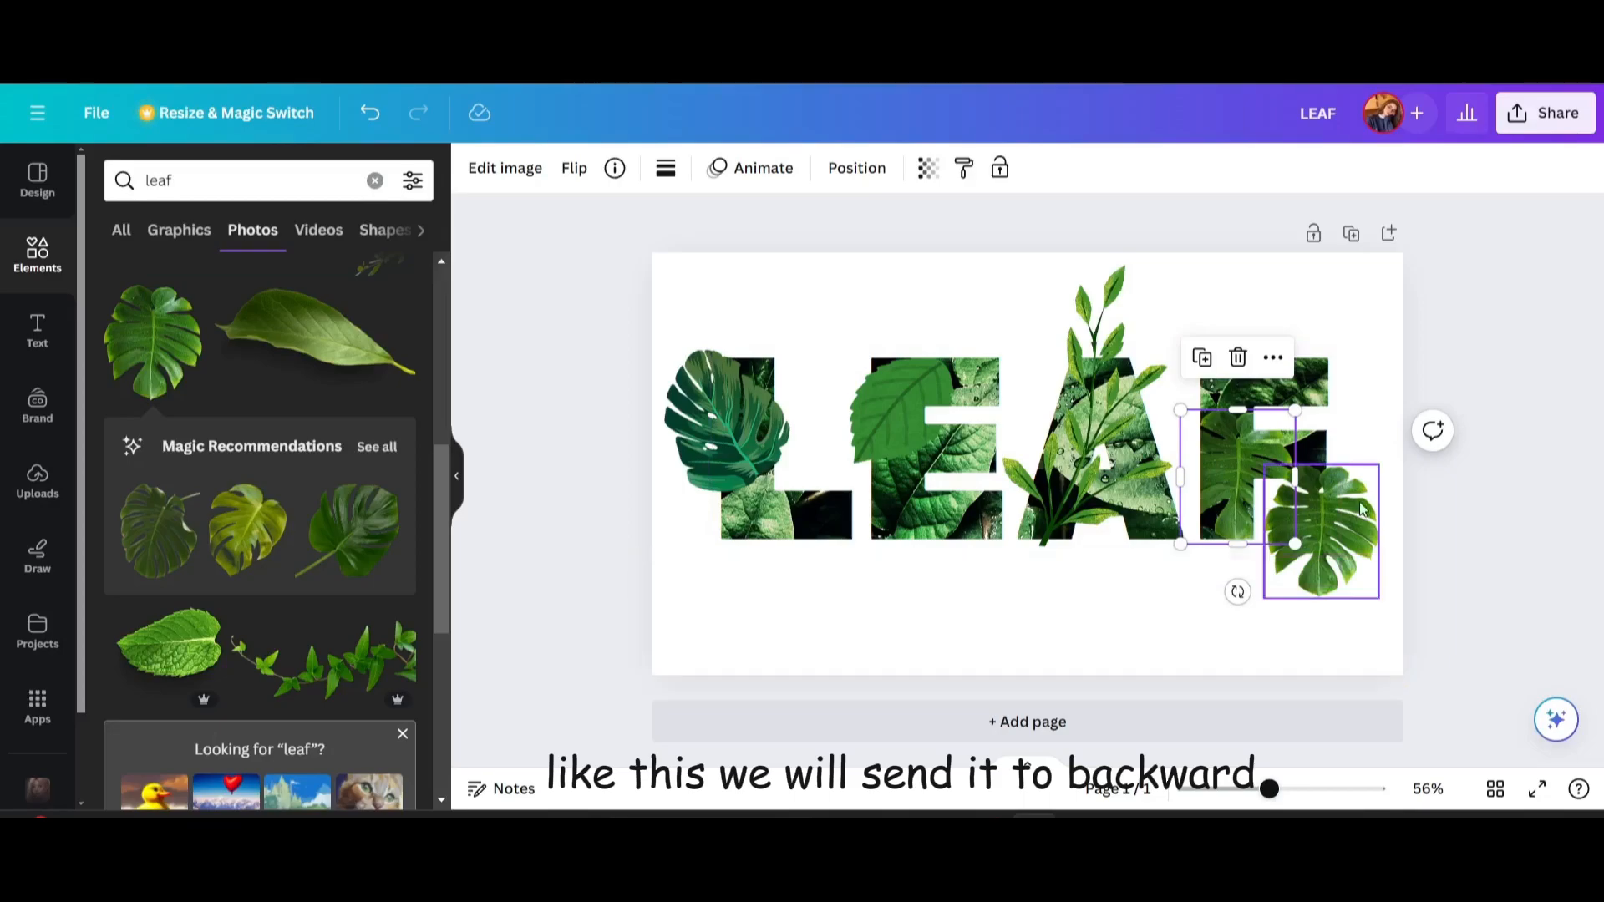
- Align the monstera copy with the original leaf on the F and crop it from above to about 196 × 119
left_click(1326, 514)
left_click_drag(1326, 513, 1233, 479)
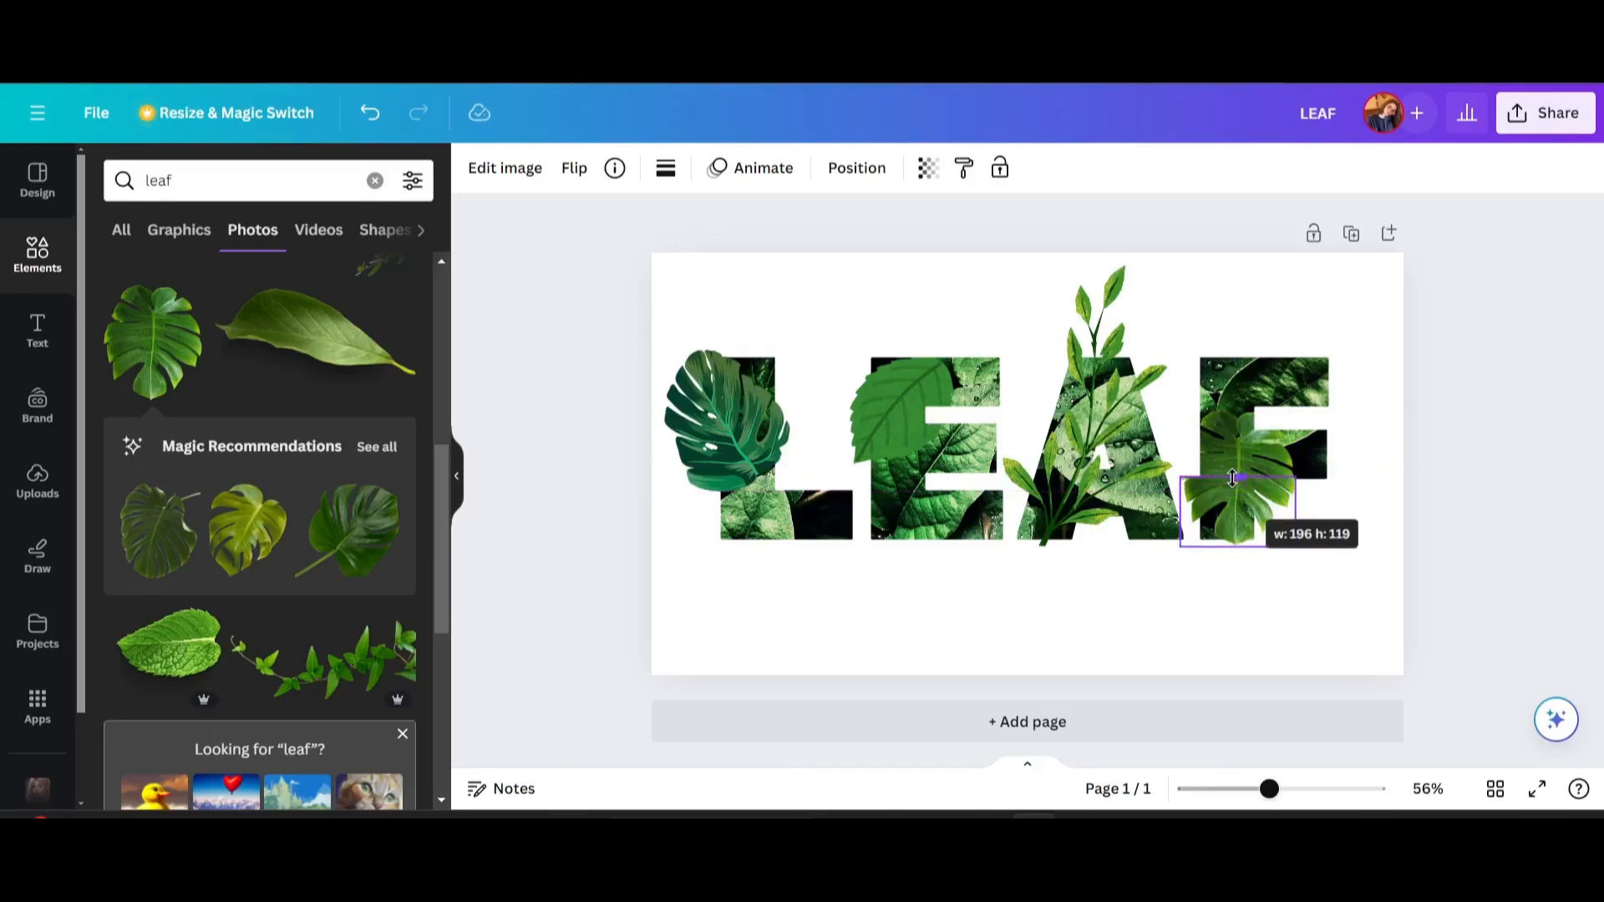
left_click_drag(1232, 477, 1232, 477)
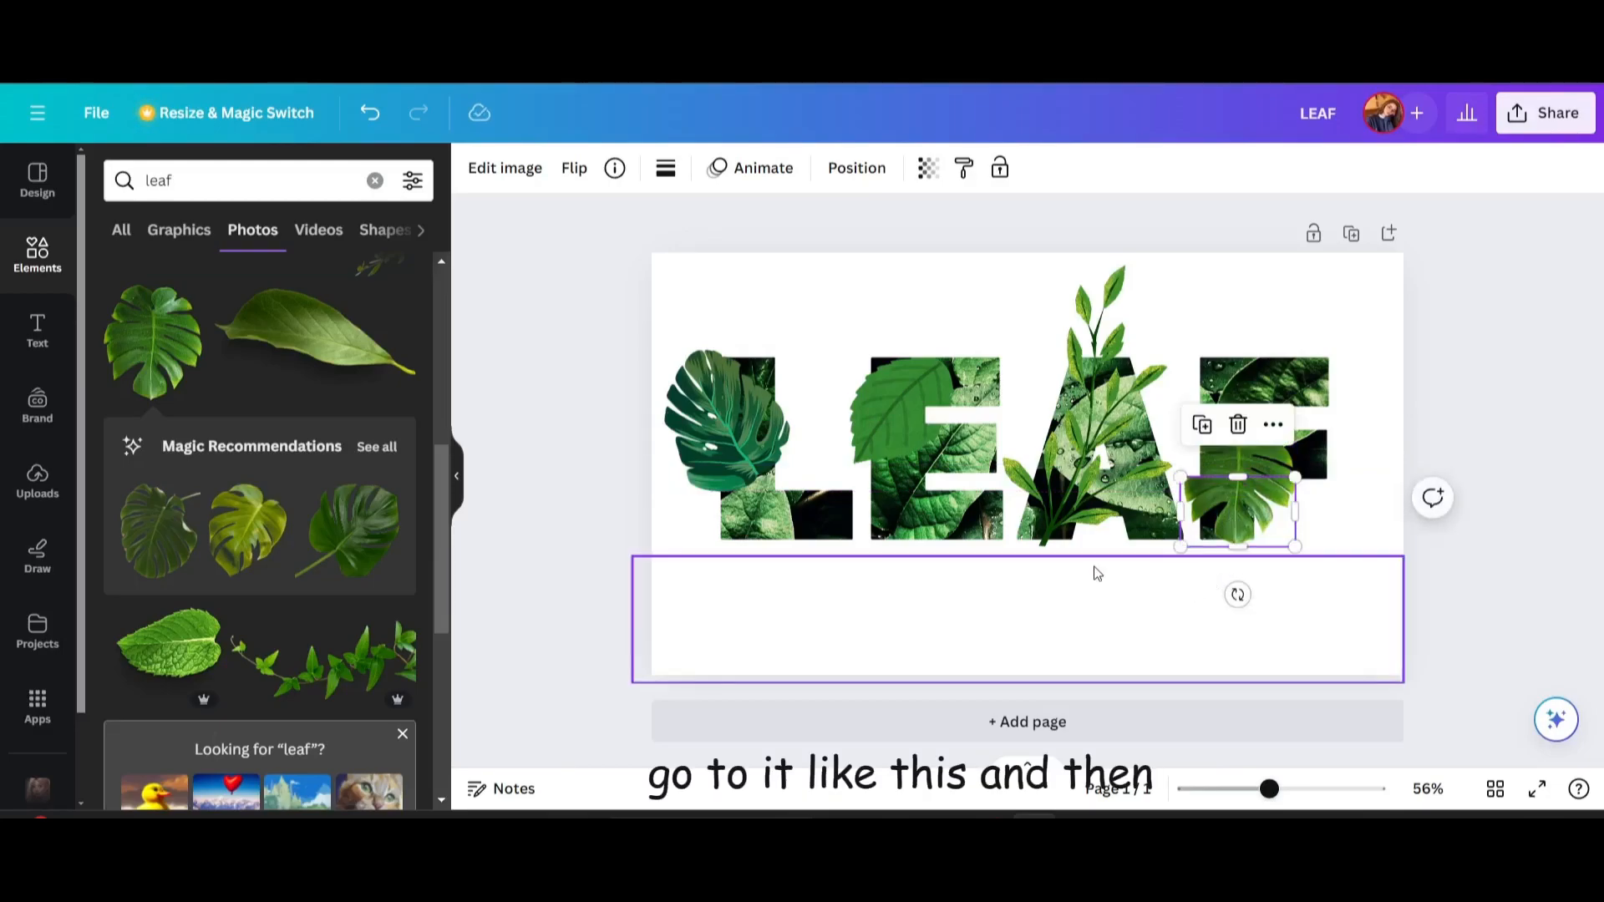
left_click(523, 501)
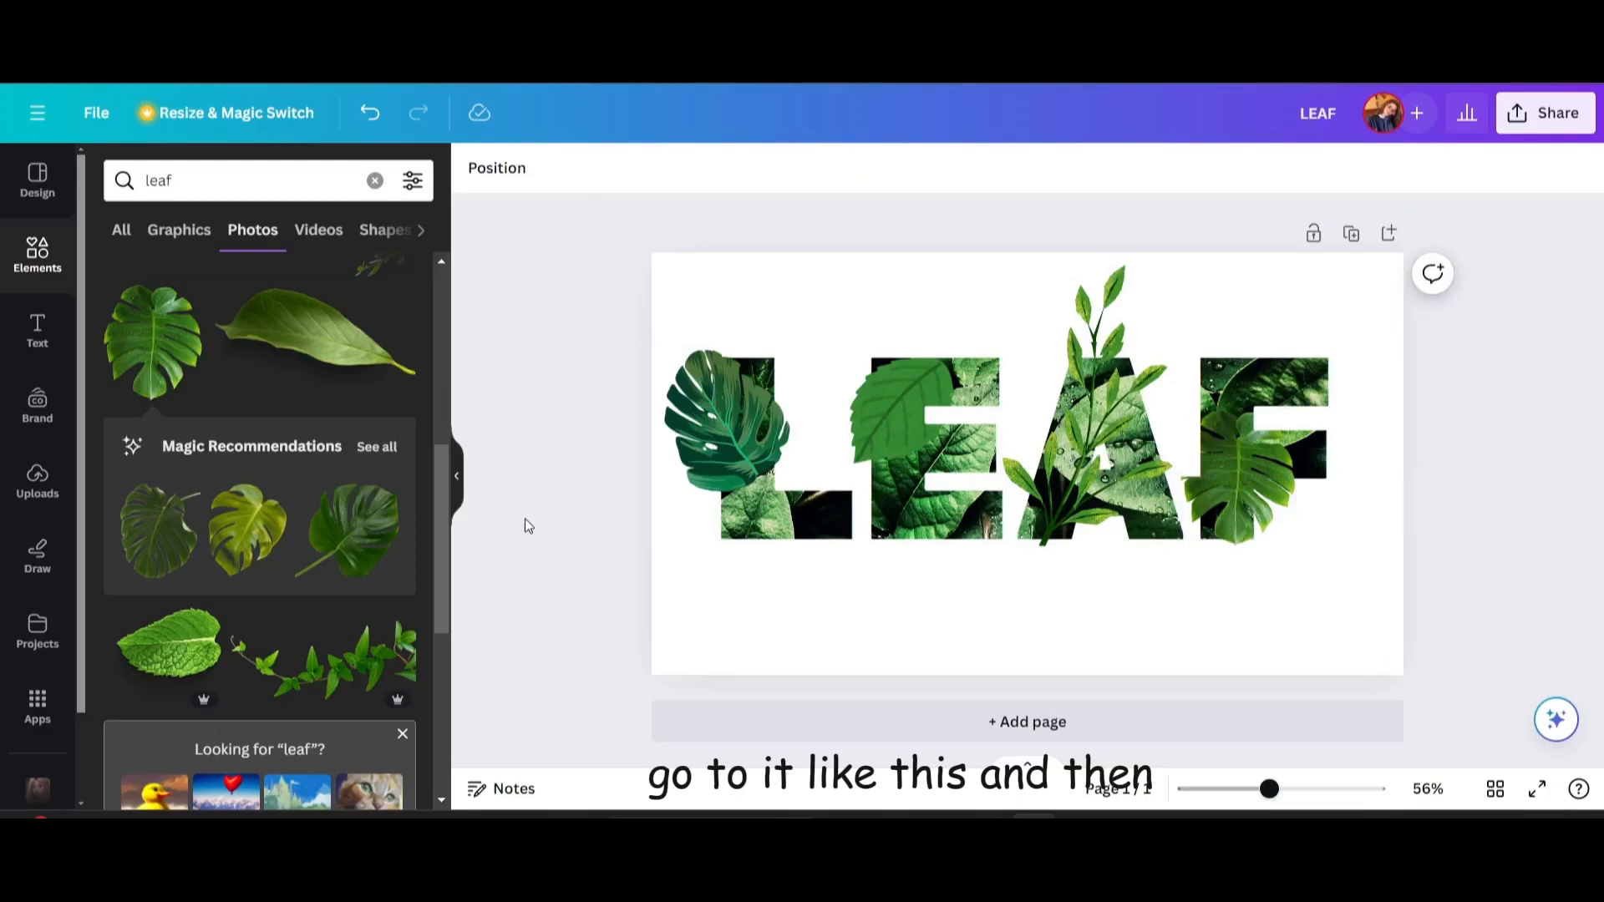
- Readjust the front monstera copy on the F, extending its crop upward and shifting it slightly lower over the stem
left_click(1195, 504)
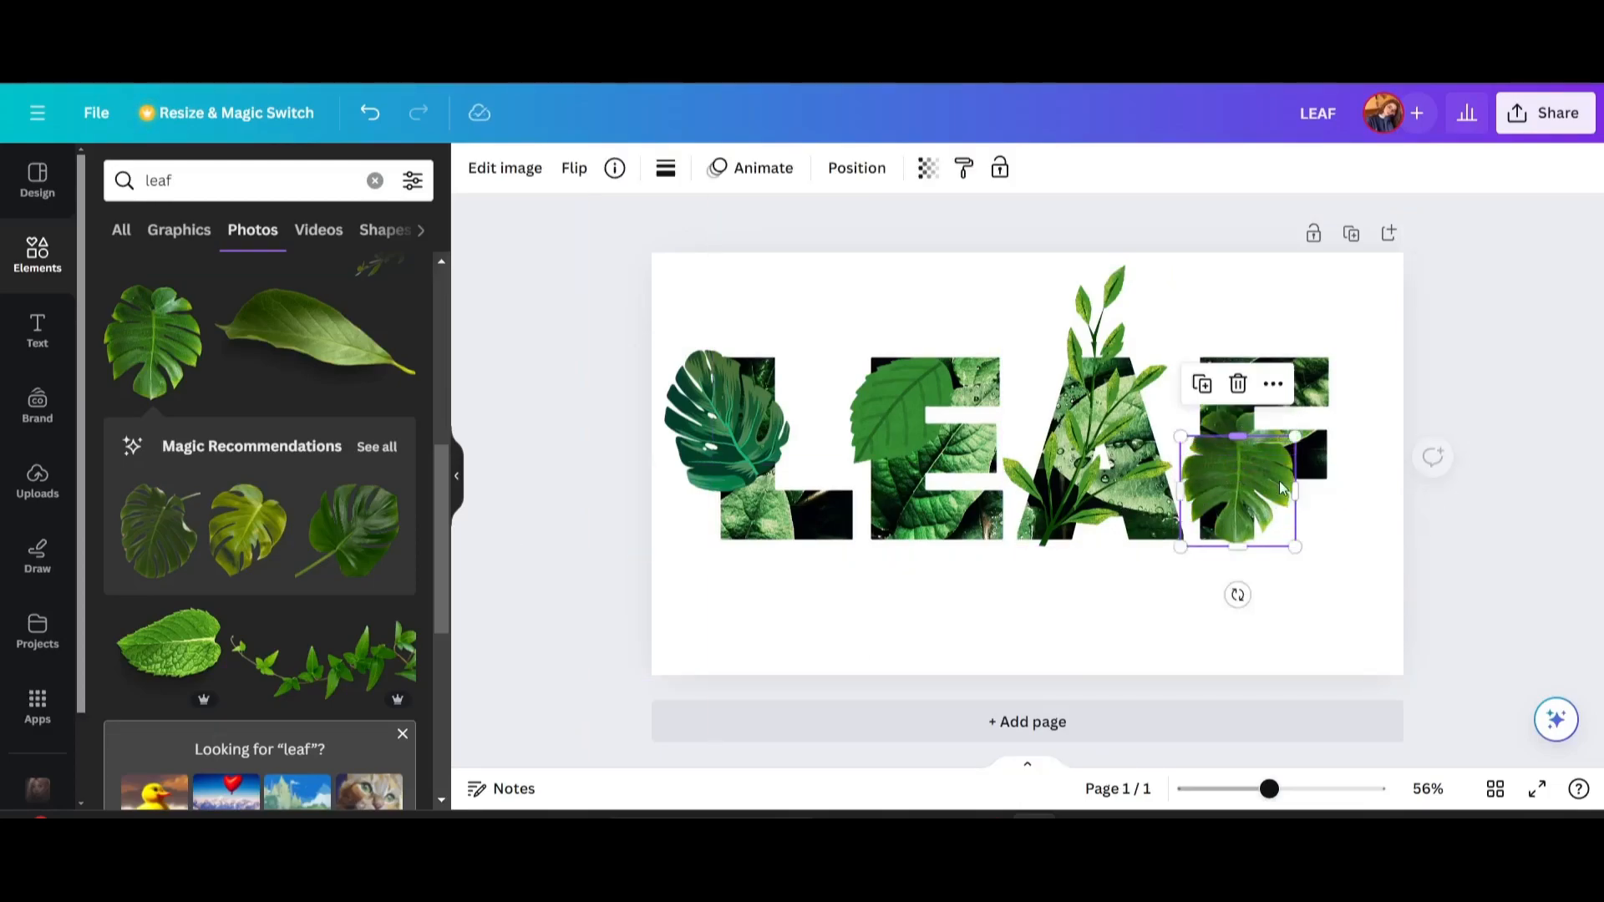
left_click_drag(1234, 493, 1238, 508)
left_click(1493, 562)
left_click(1554, 533)
left_click(1258, 518)
left_click_drag(1294, 557, 1266, 528)
left_click_drag(1231, 491, 1236, 409)
left_click(1462, 535)
left_click(1242, 520)
left_click(1482, 595)
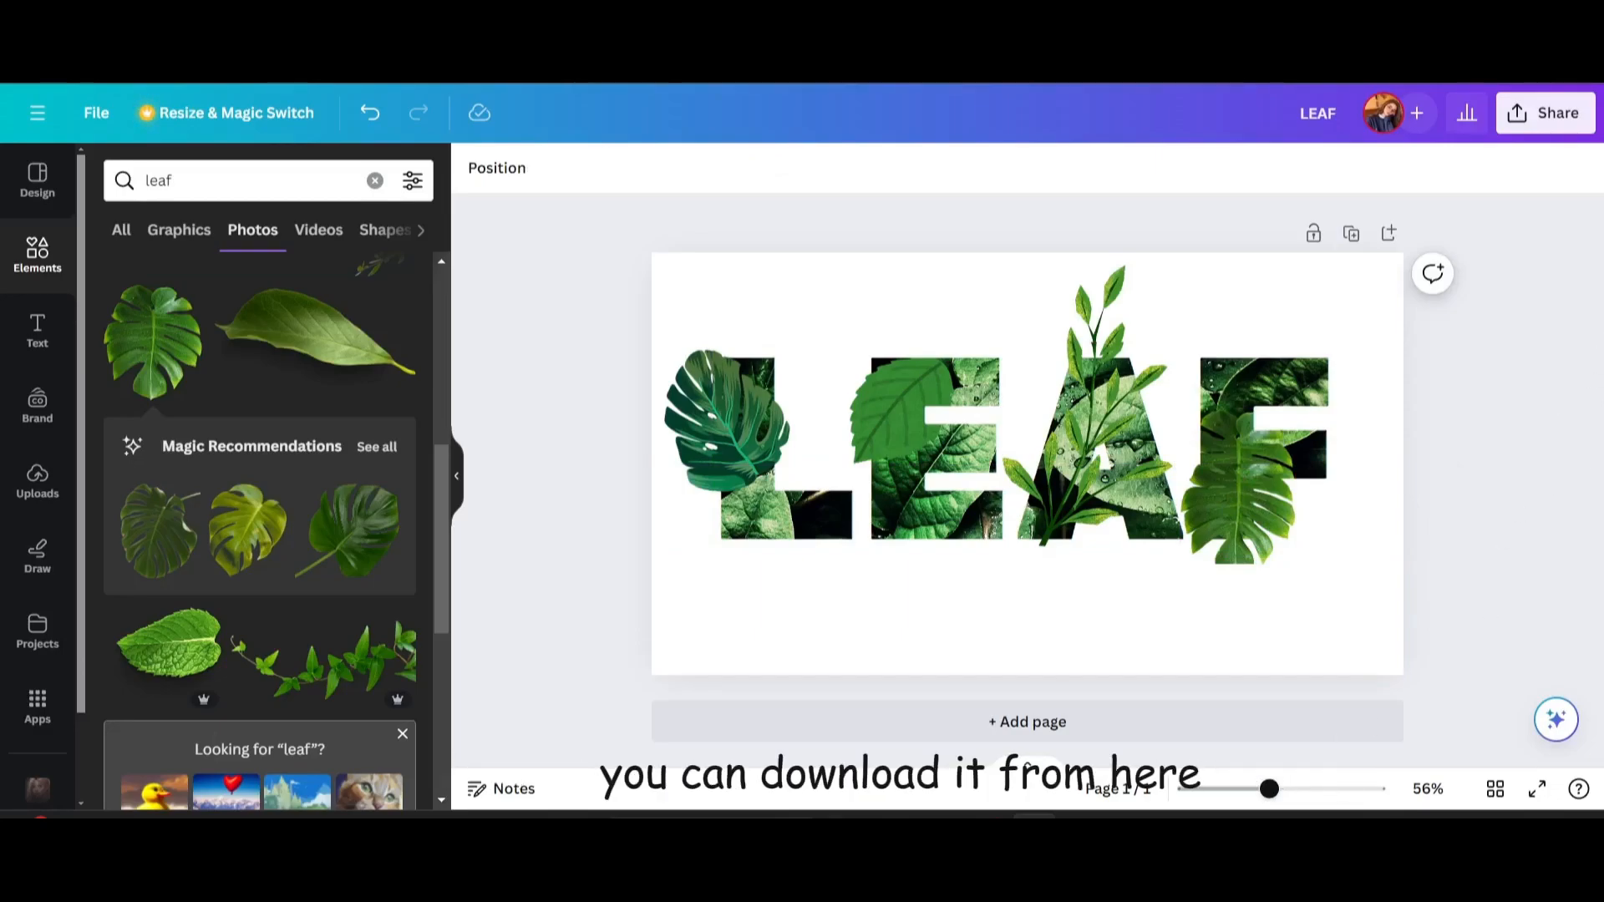
- Download the LEAF design as a PNG at size 1.5 (1,920 × 1,080 px)
left_click(1547, 117)
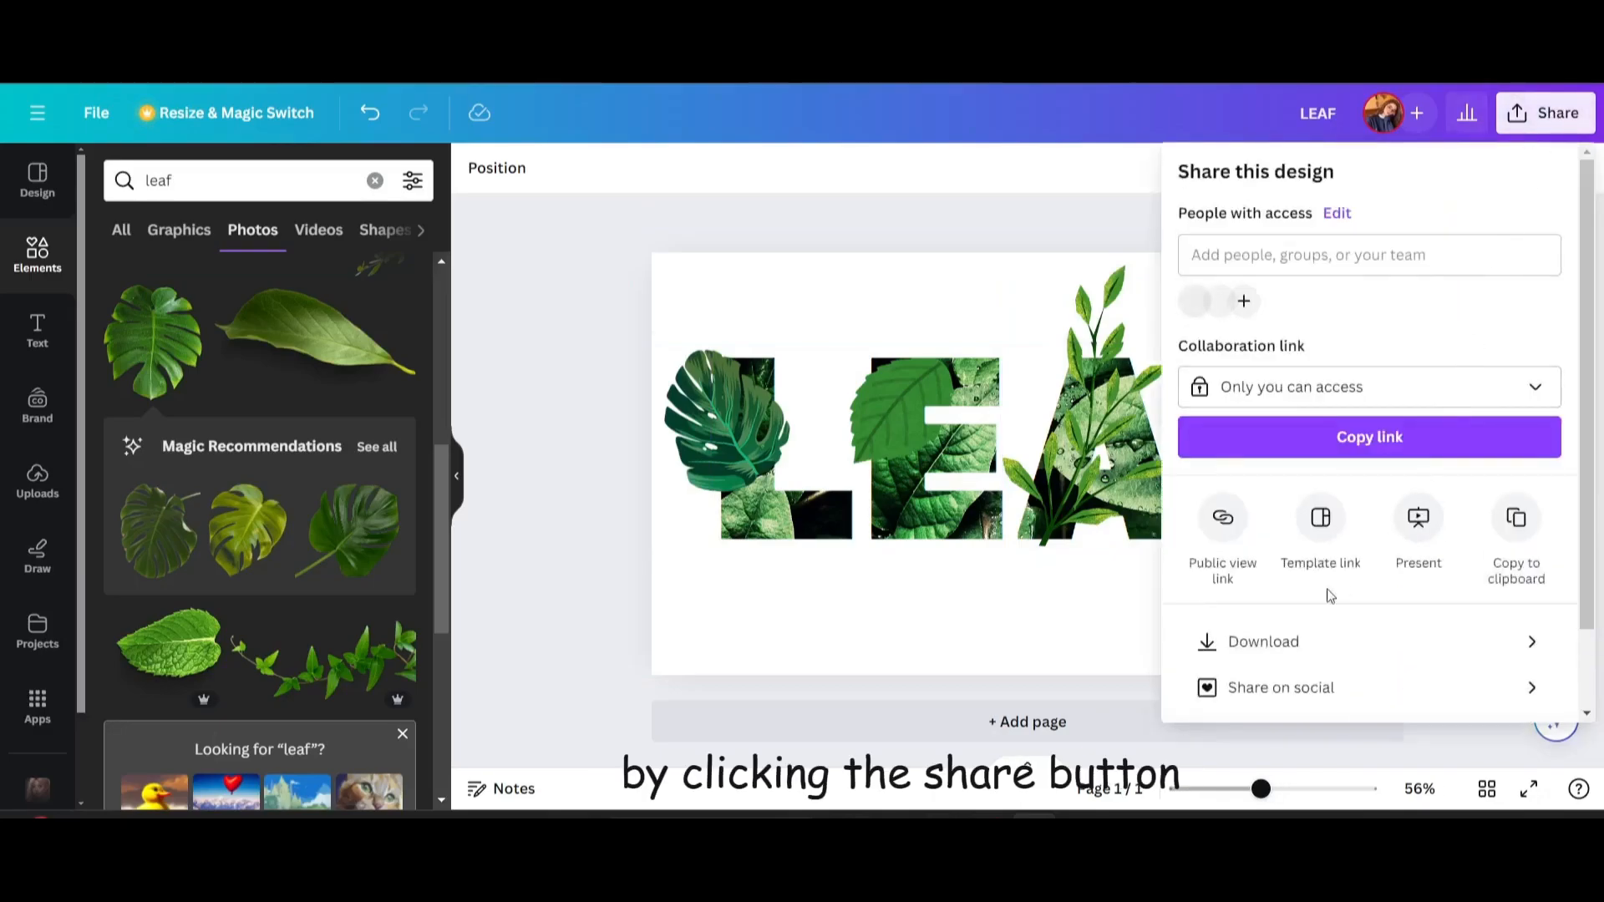
left_click(1237, 644)
left_click_drag(1245, 333, 1306, 334)
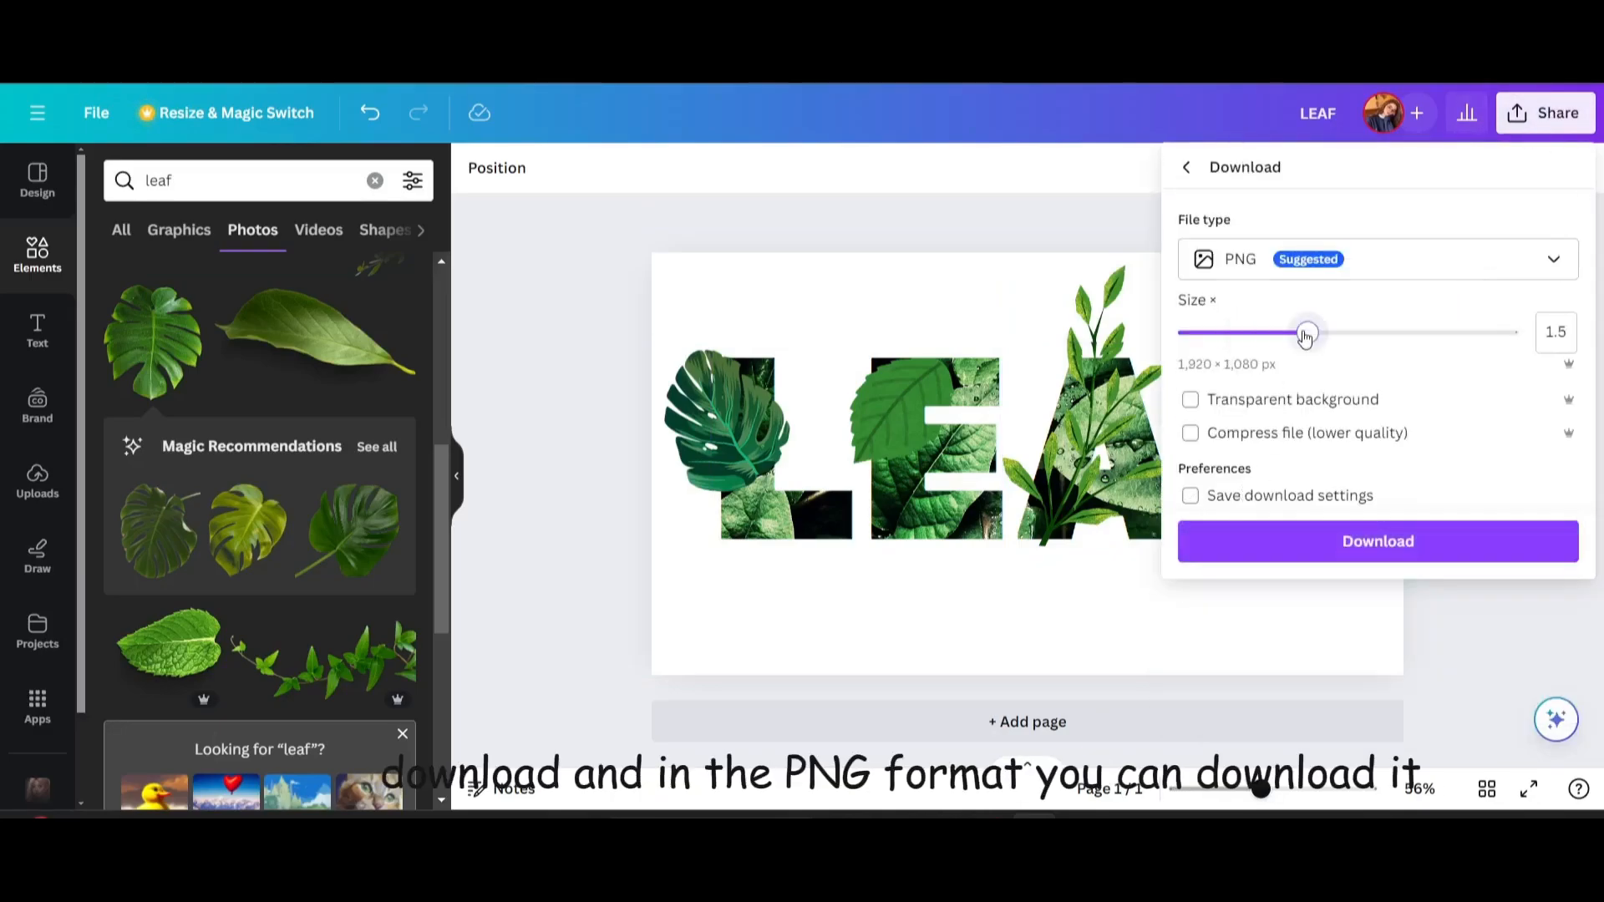
left_click(1320, 560)
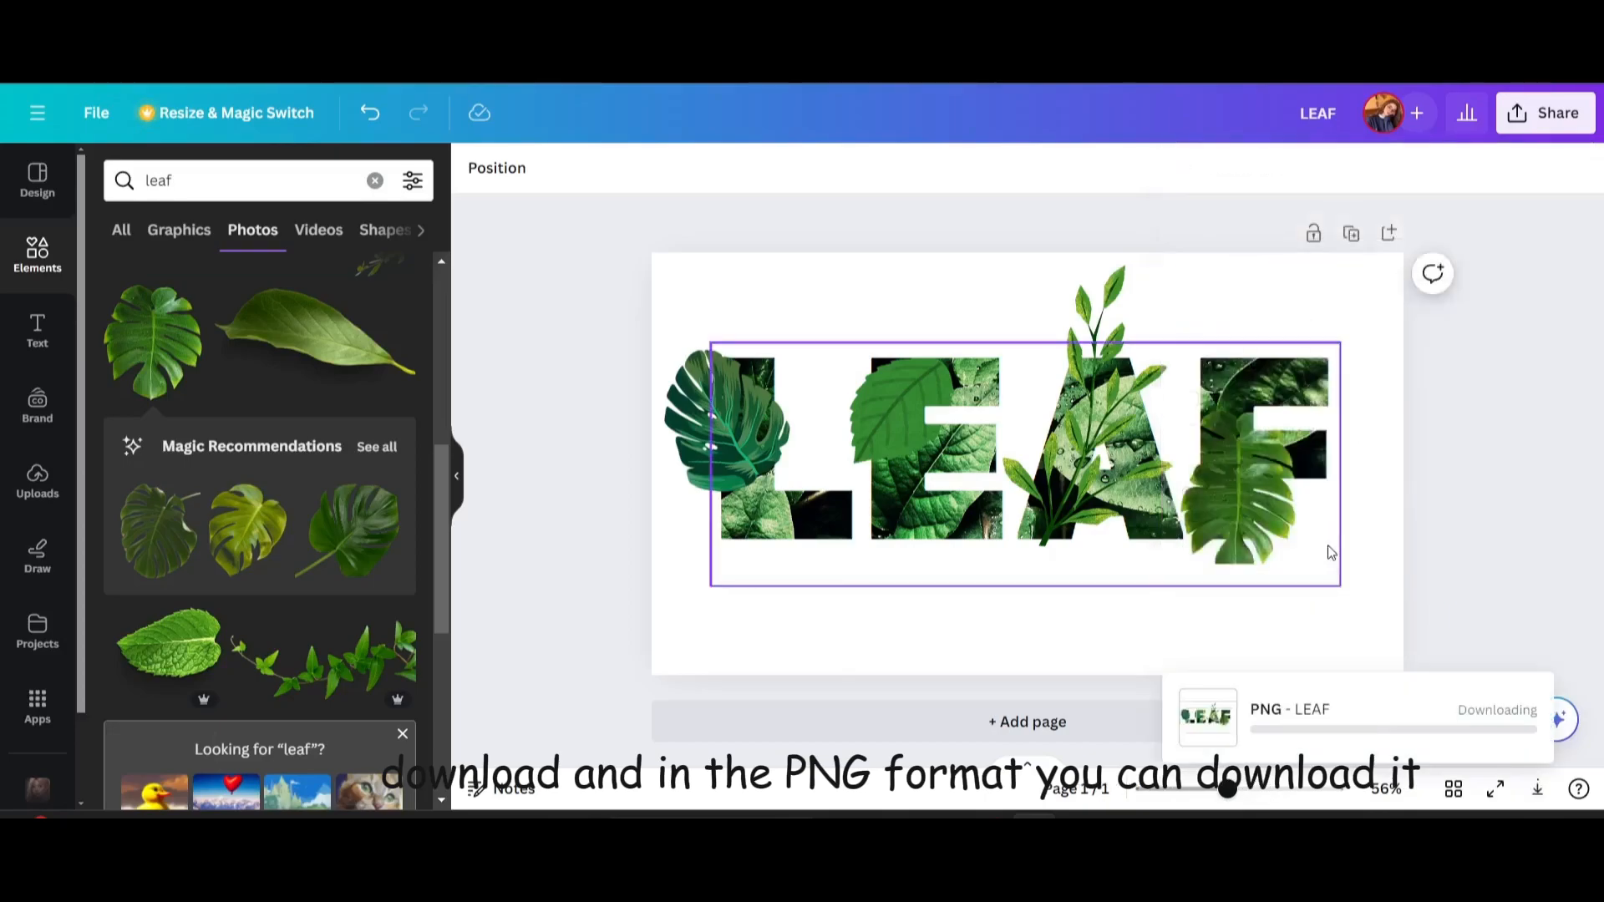
mouse_move(1247, 794)
left_mouse_down()
mouse_move(1289, 795)
mouse_move(1256, 800)
left_mouse_up()
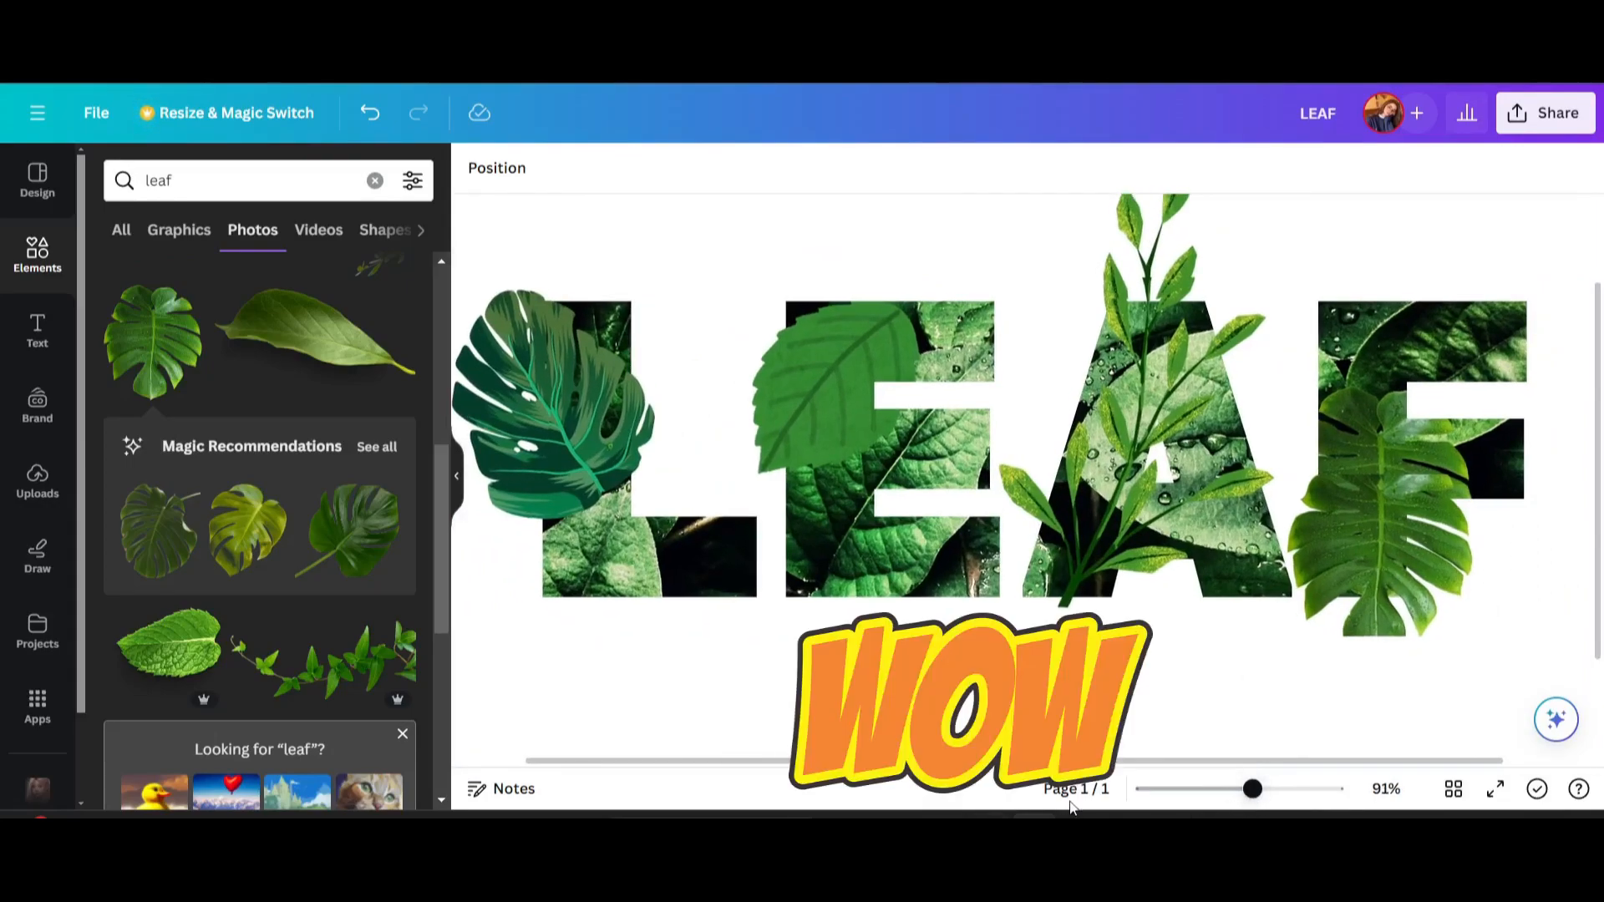
scroll(1173, 749, "up", 3)
scroll(1173, 750, "down", 4)
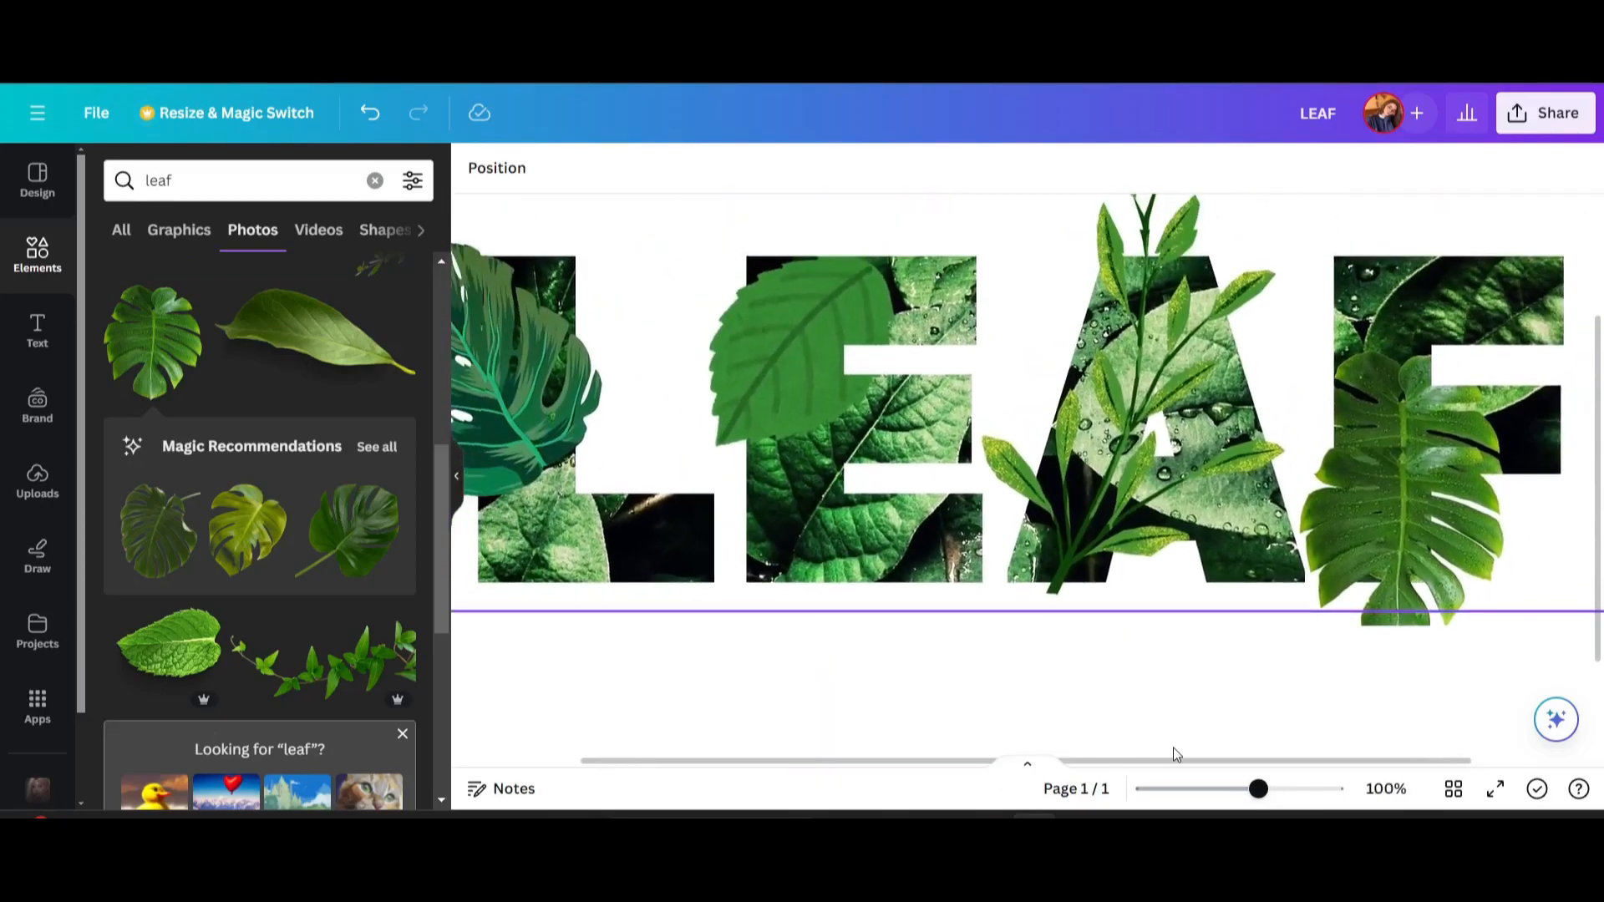
scroll(1176, 754, "down", 1)
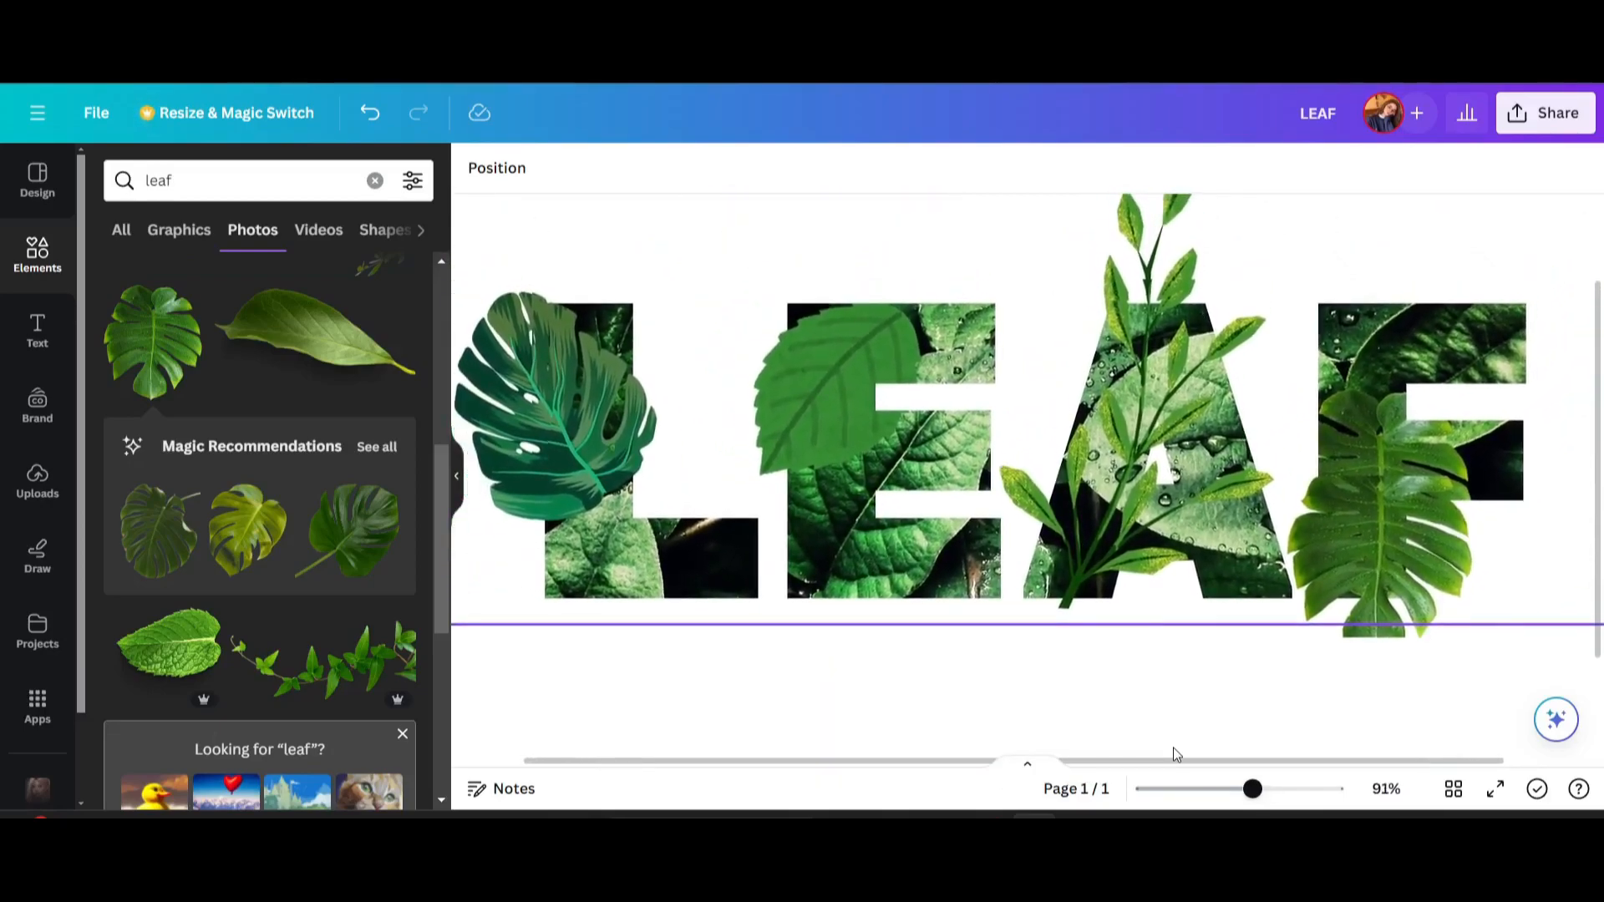